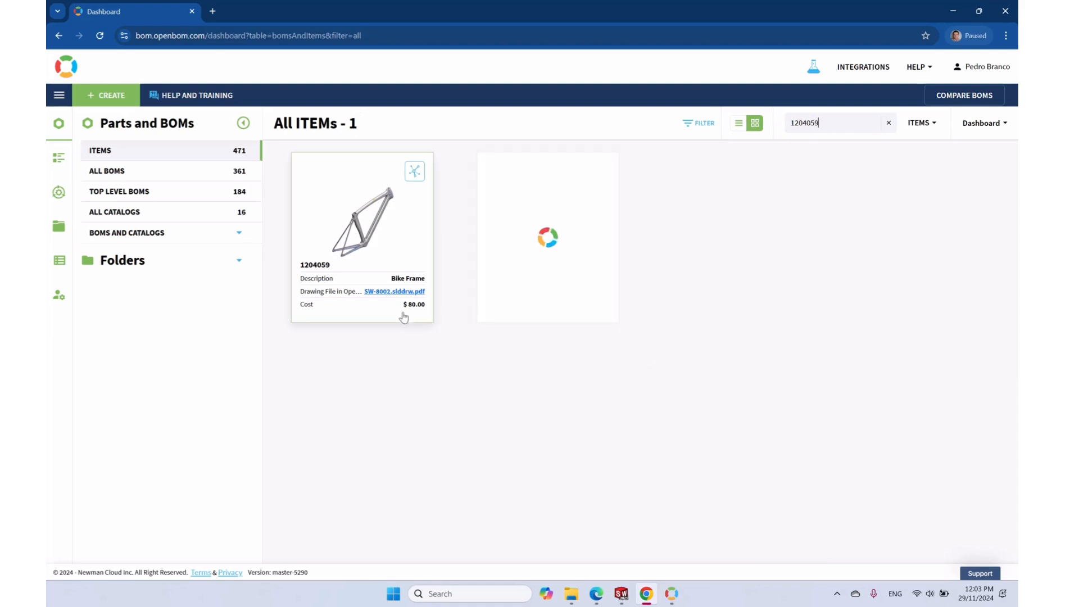
Check the SW-8002.slddrw.pdf drawing for Bike Frame 1204059 and return to its item details
left_click(397, 292)
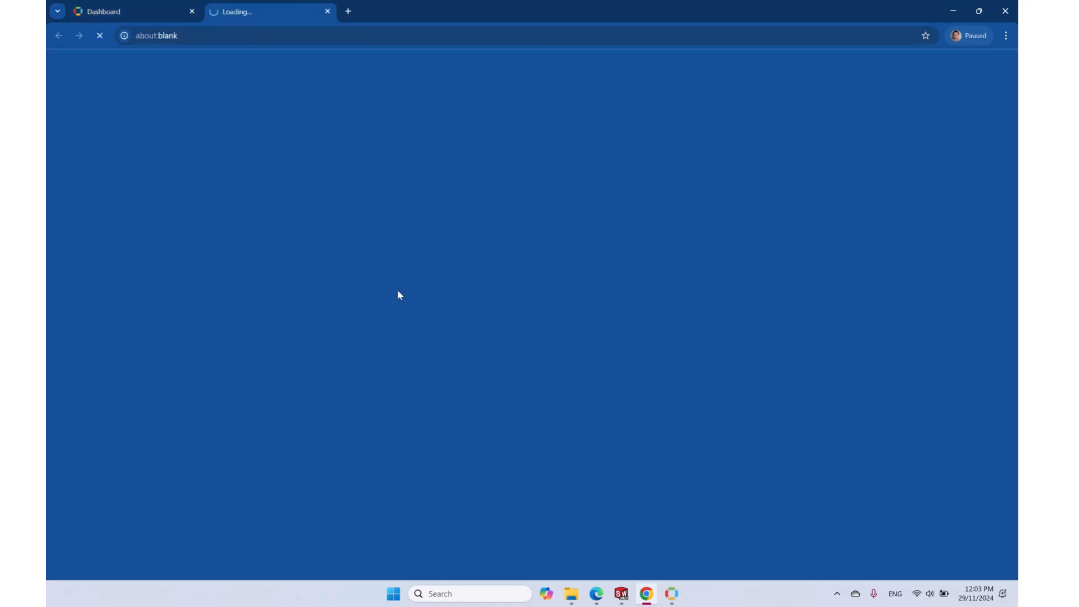
left_click(328, 11)
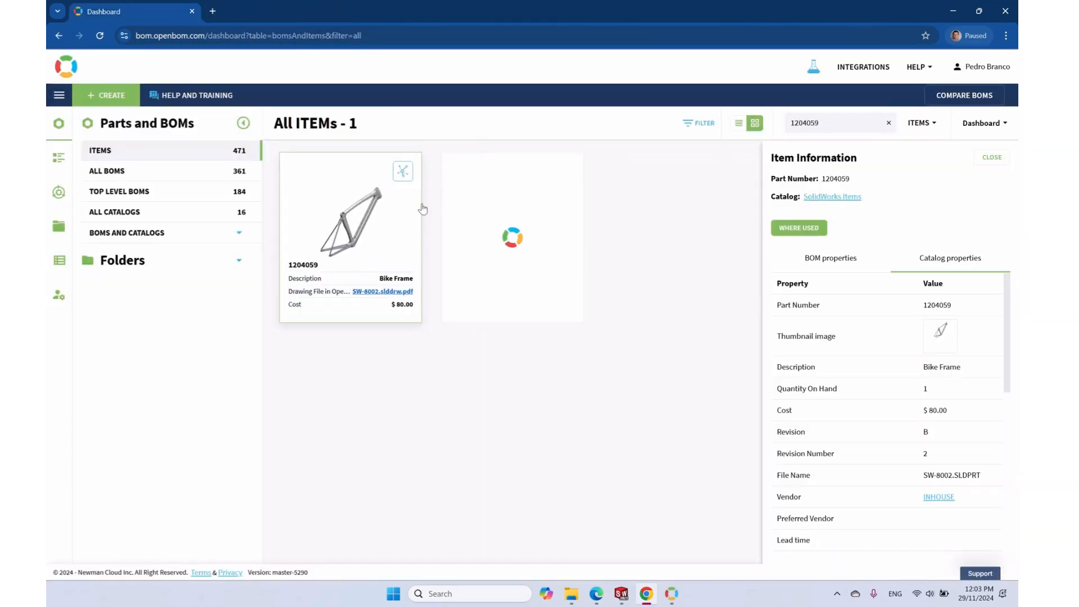
Follow Bike Frame 1204059's where-used graph to Road Bike Red 1304056 and open that BOM
left_click(402, 177)
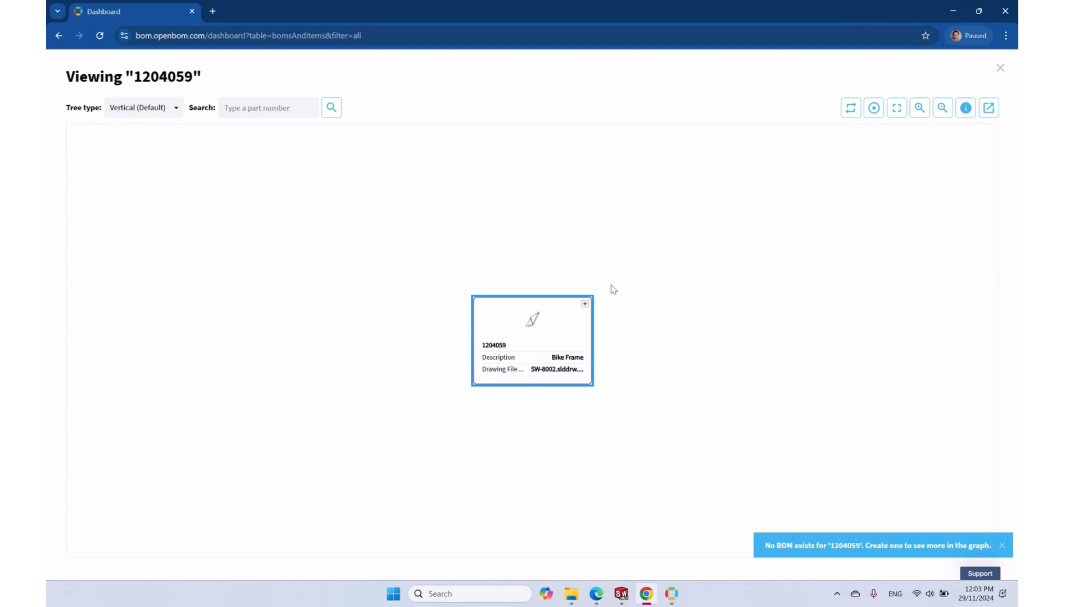
left_click(585, 304)
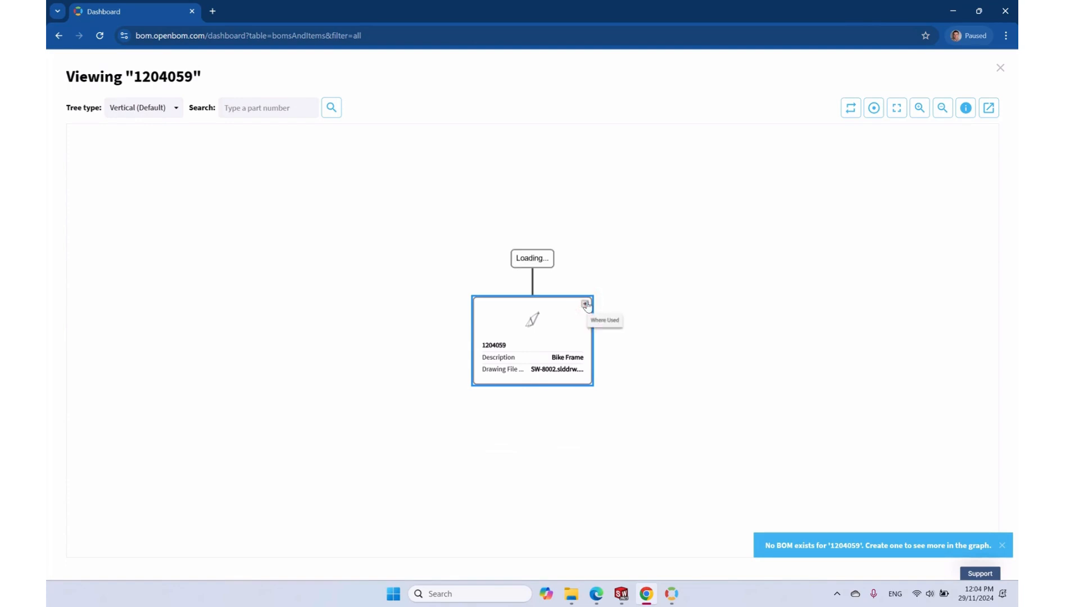
left_click(547, 345)
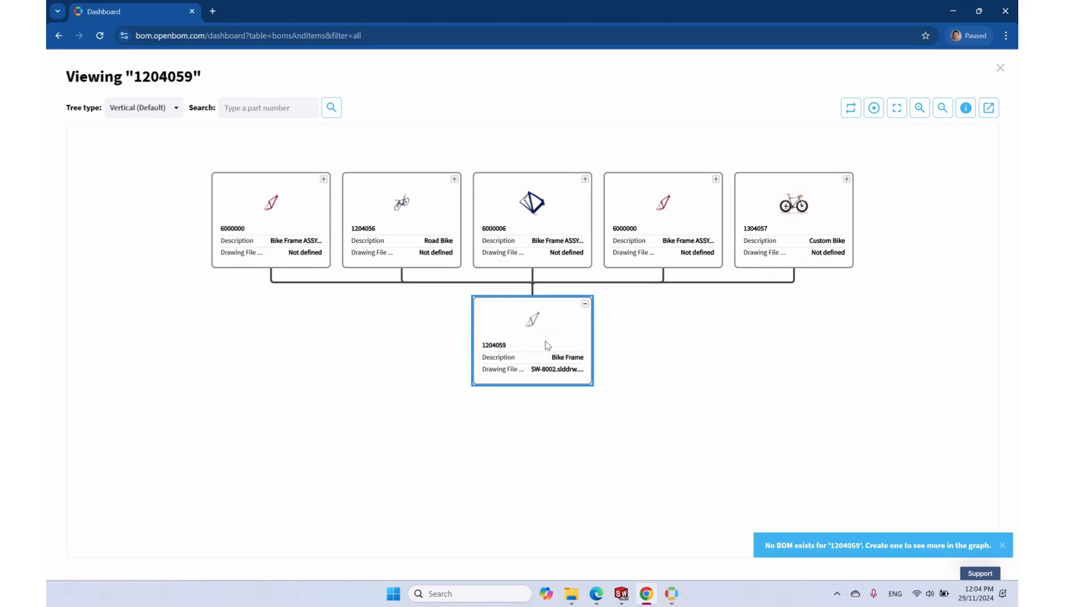
left_click(716, 179)
left_click(651, 157)
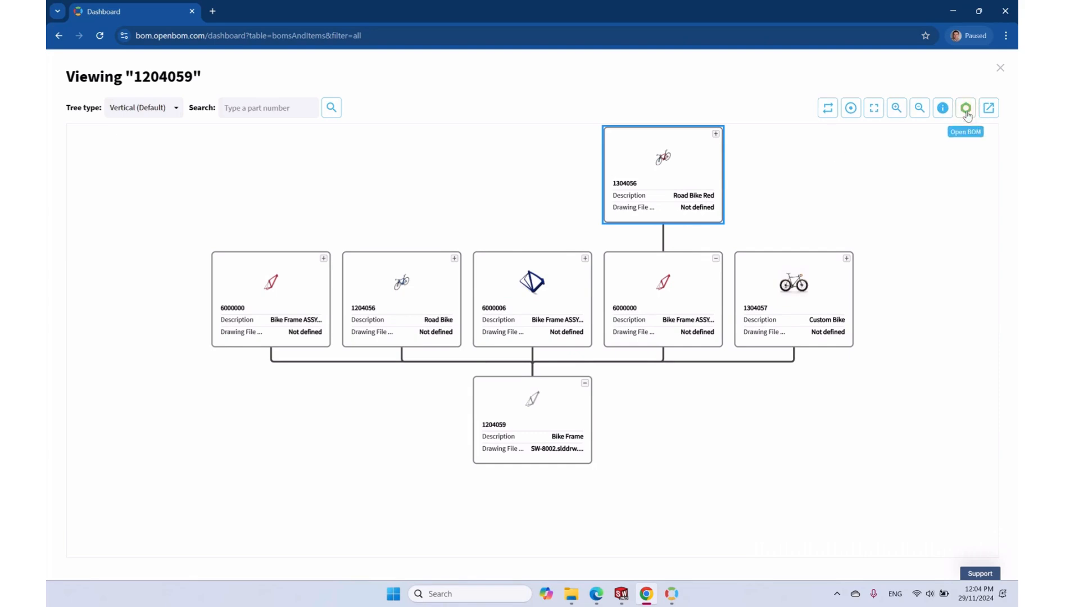
left_click(966, 108)
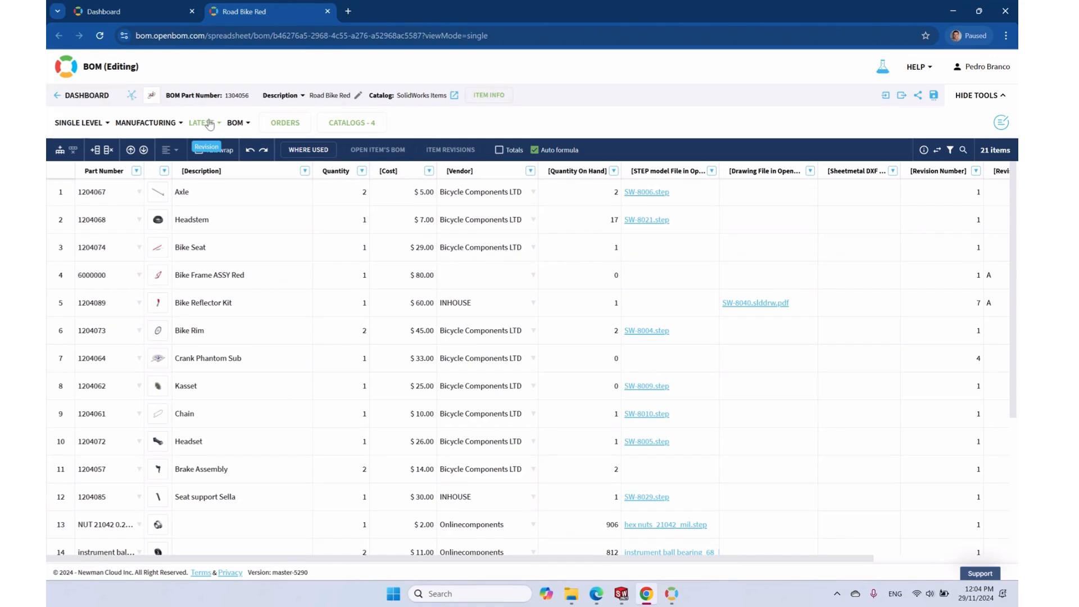
Switch the Road Bike Red BOM to the MBOM in multi-level view
left_click(238, 126)
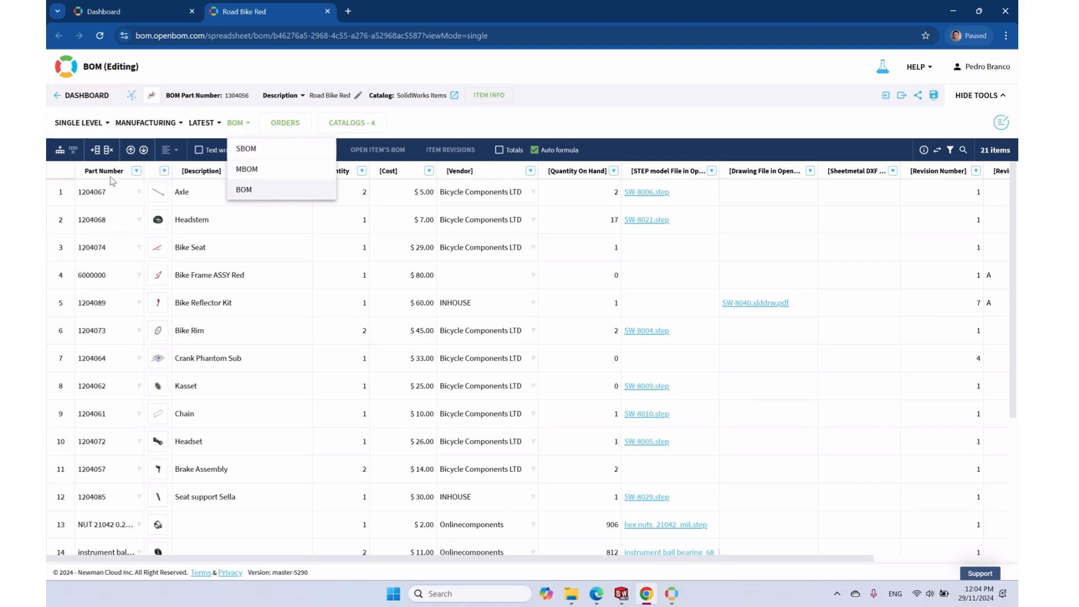
left_click(270, 170)
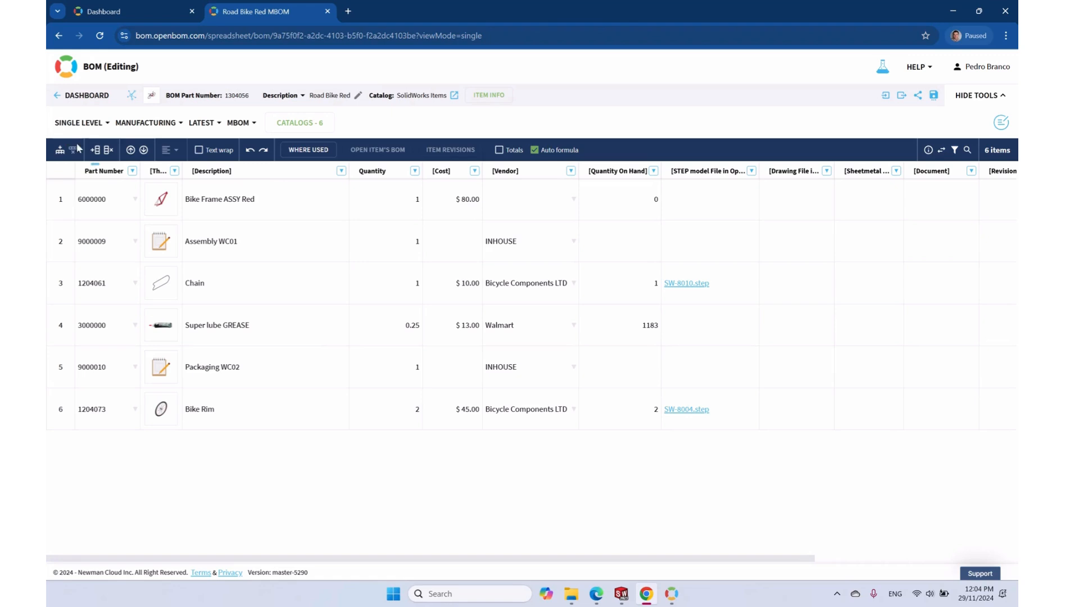
left_click(94, 122)
left_click(106, 171)
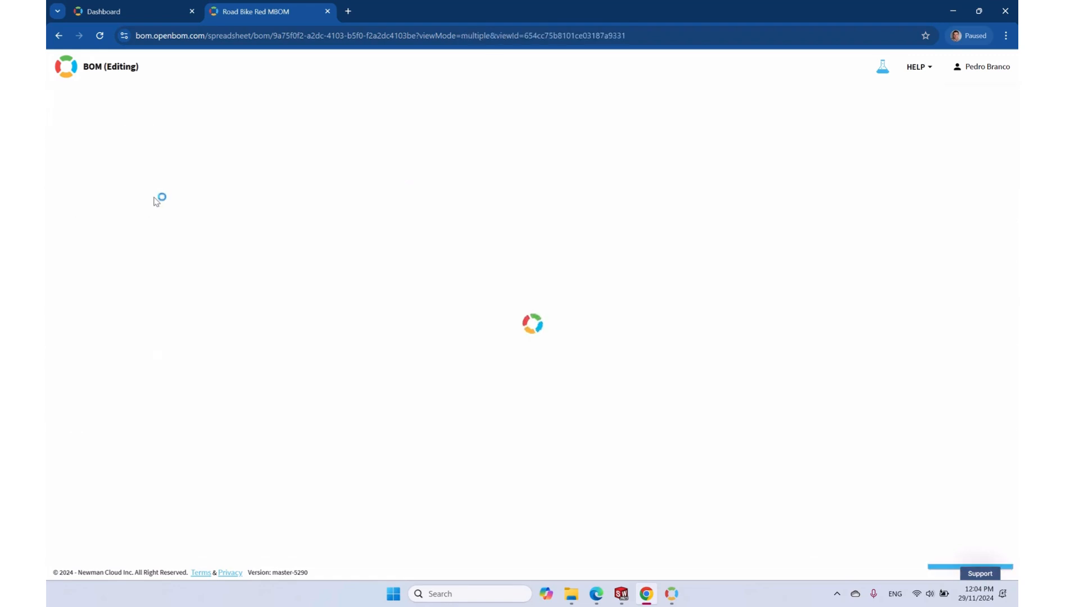
Scroll through the MBOM, selecting the Assembly WC01 and Packaging WC02 work-centre rows
mouse_move(153, 209)
scroll(169, 247, "down", 3)
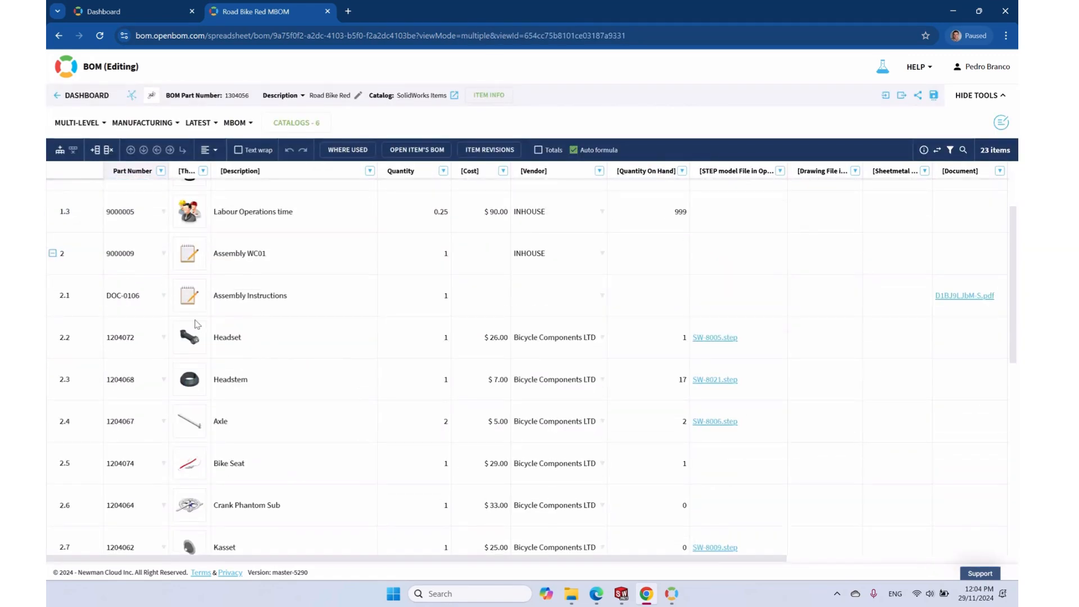
left_click(245, 265)
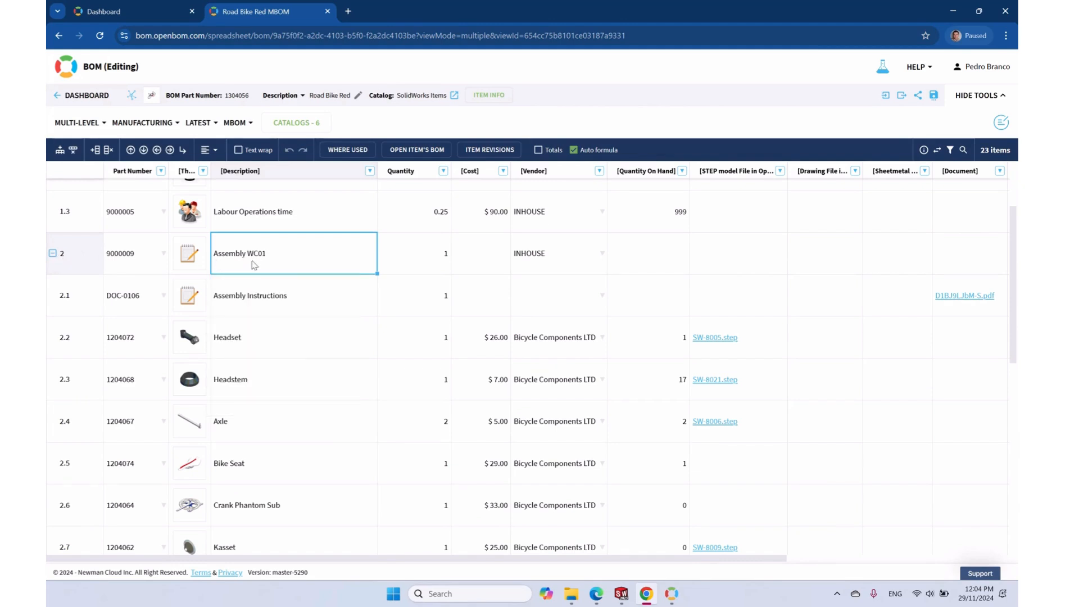
scroll(254, 266, "down", 9)
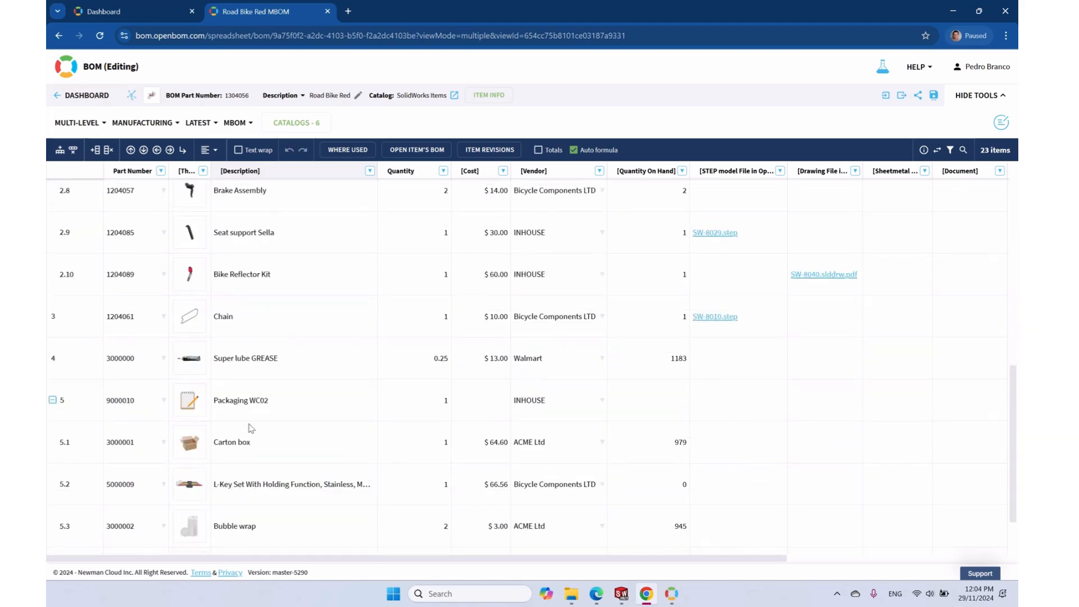
scroll(242, 399, "down", 2)
left_click(240, 322)
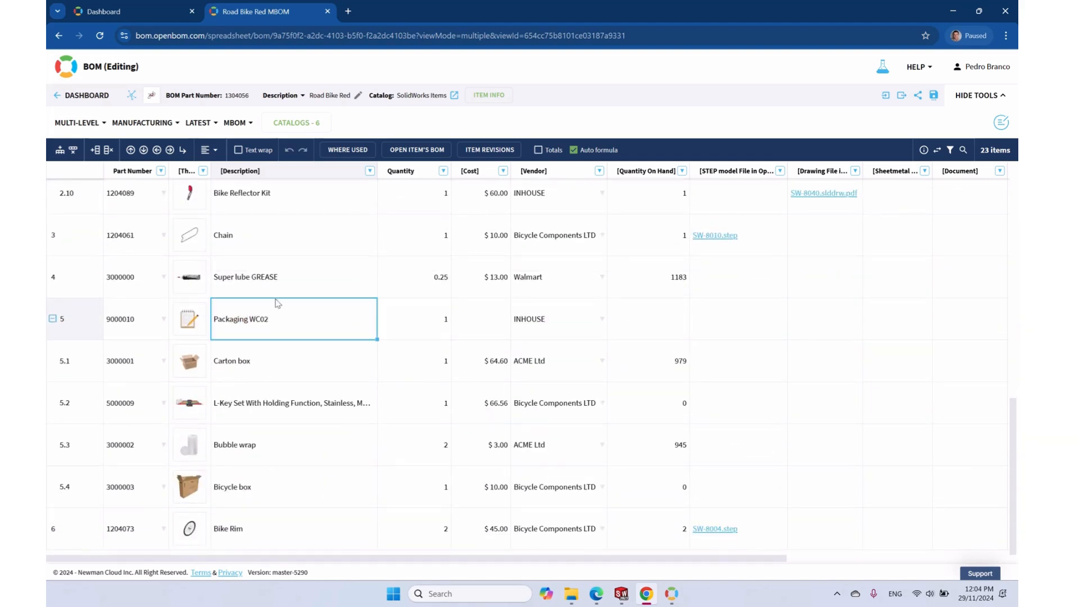
left_click(238, 124)
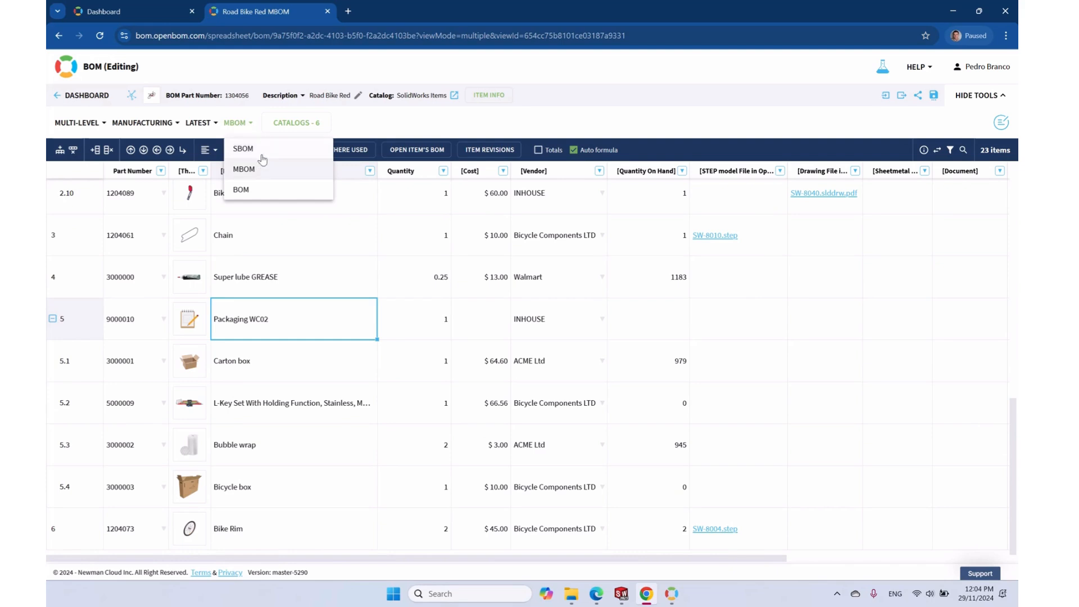
Review the Road Bike Red SBOM thumbnails from Crown 16 to Chain, then switch to SOLIDWORKS
left_click(258, 149)
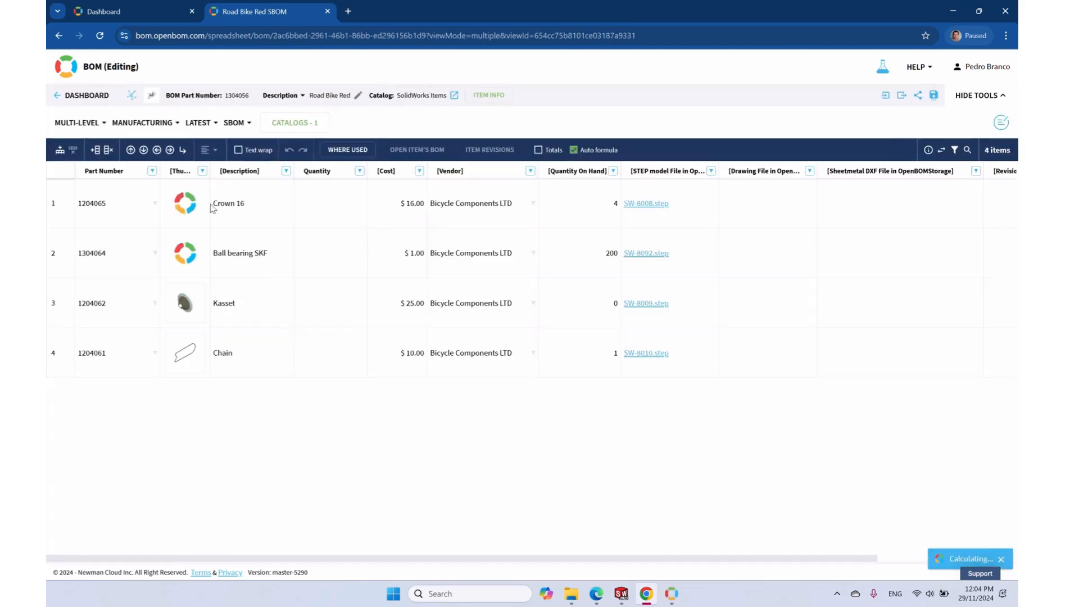
left_click(186, 203)
left_click(197, 252)
left_click(183, 306)
left_click(183, 351)
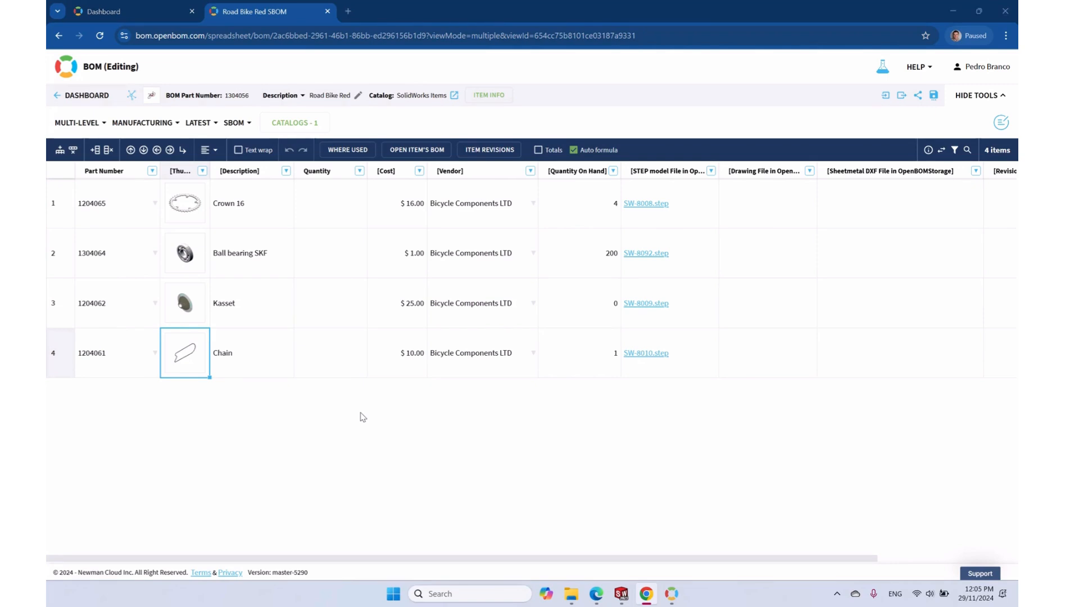
key("alt+Tab")
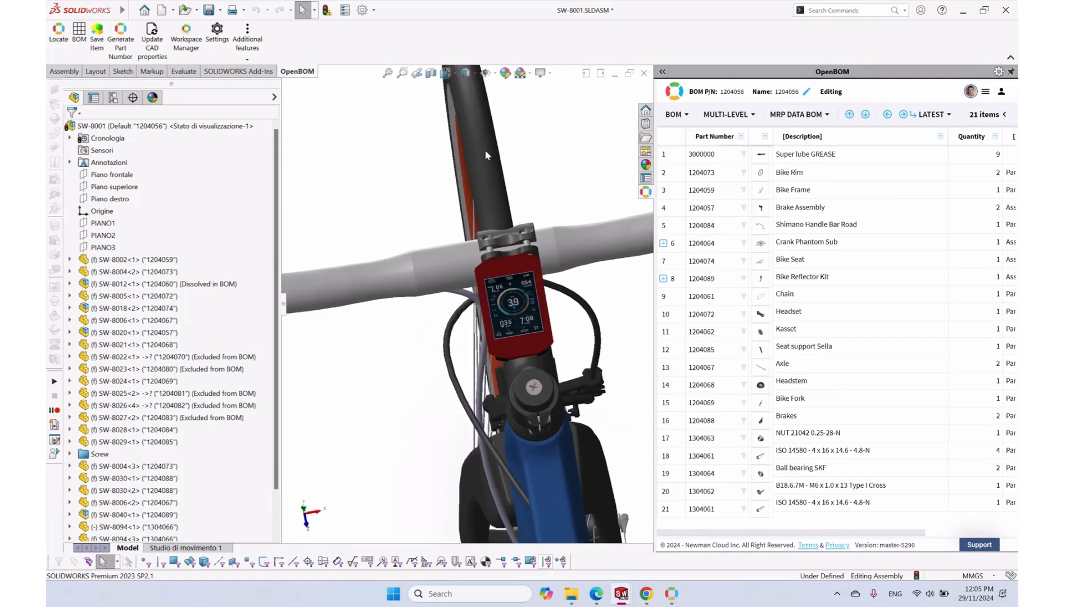
Open bike computer subassembly SW-58139 on its own from the FeatureManager tree
scroll(257, 404, "down", 2)
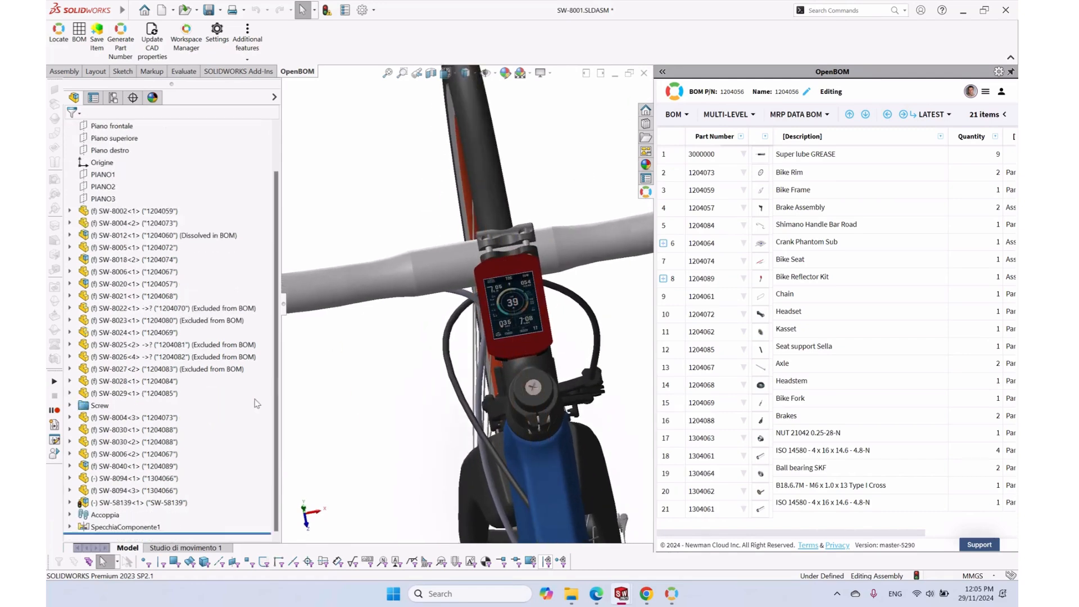
left_click(135, 502)
left_click(137, 474)
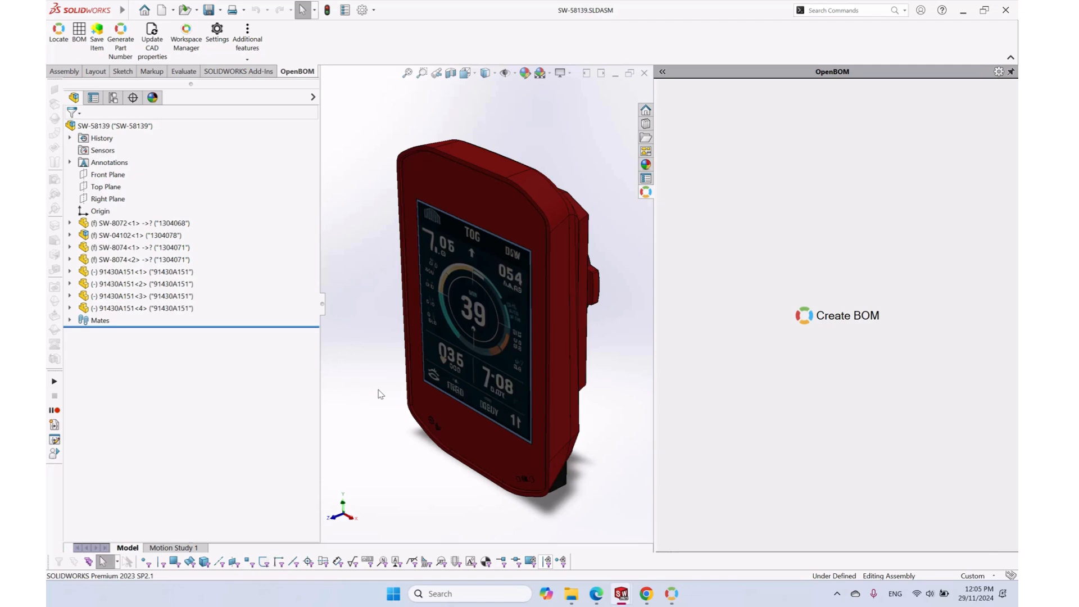
Launch the OpenBOM Workspace Manager, then return to the OpenBOM page in the browser
left_click(188, 40)
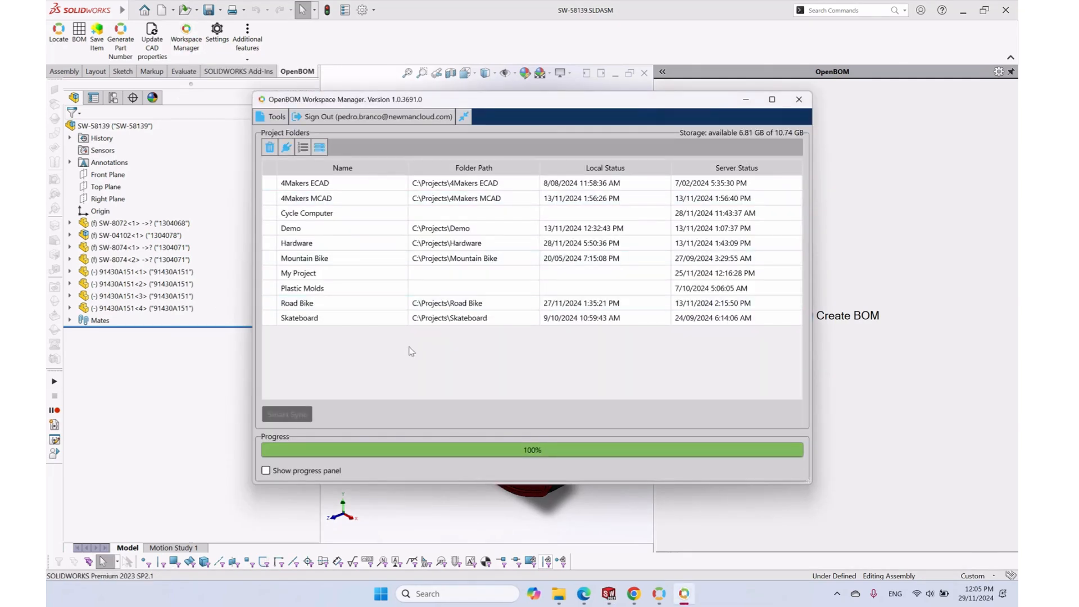
key("alt+Tab")
key("alt+Tab")
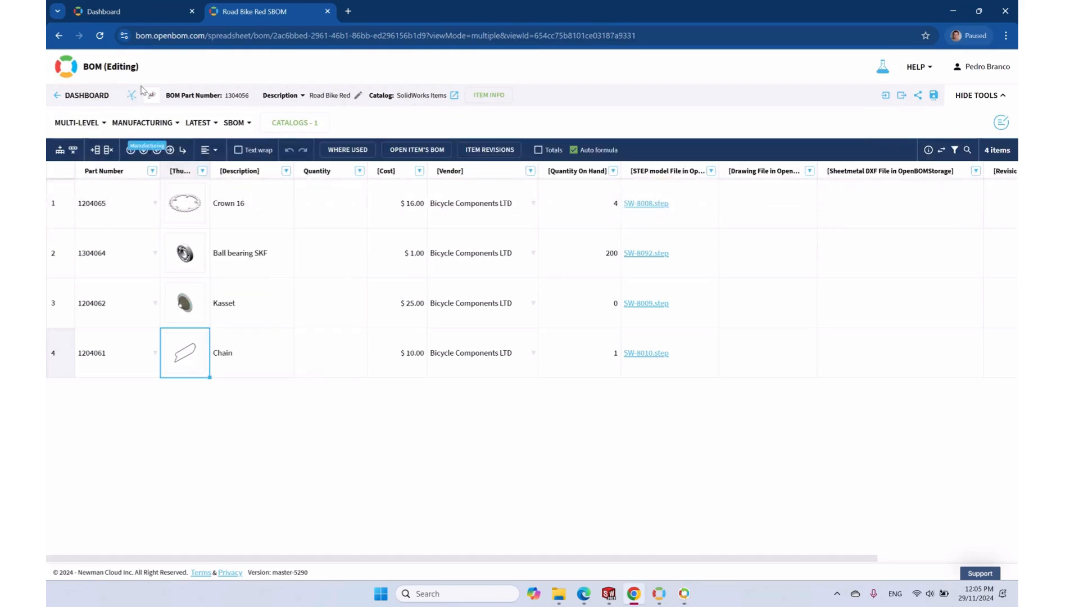
left_click(122, 12)
Create a Spedometer project under Design > Settings > Projects and open its empty file list
left_click(1000, 68)
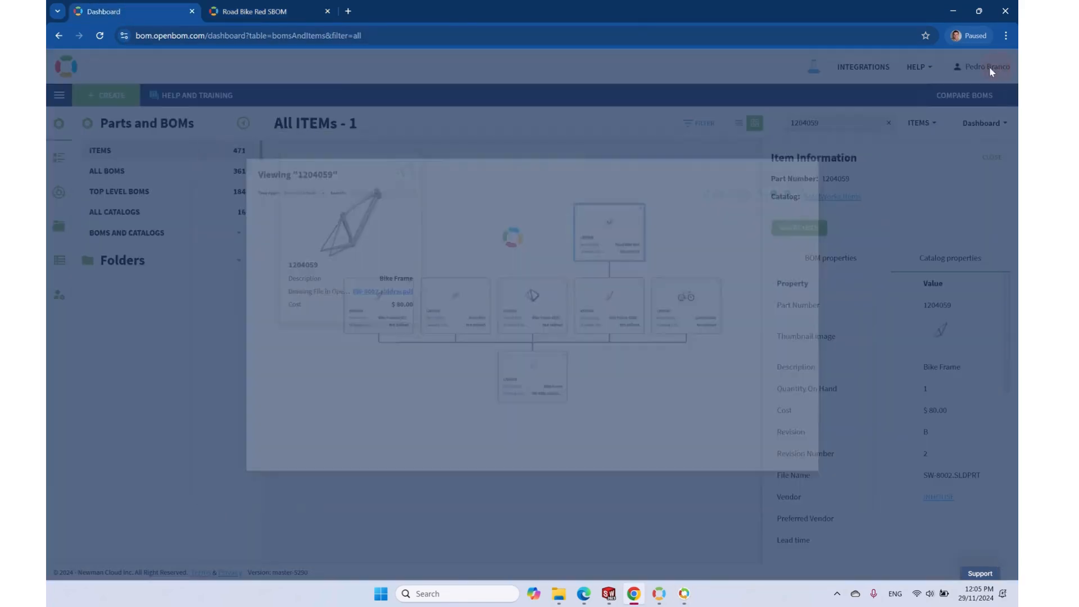
left_click(53, 230)
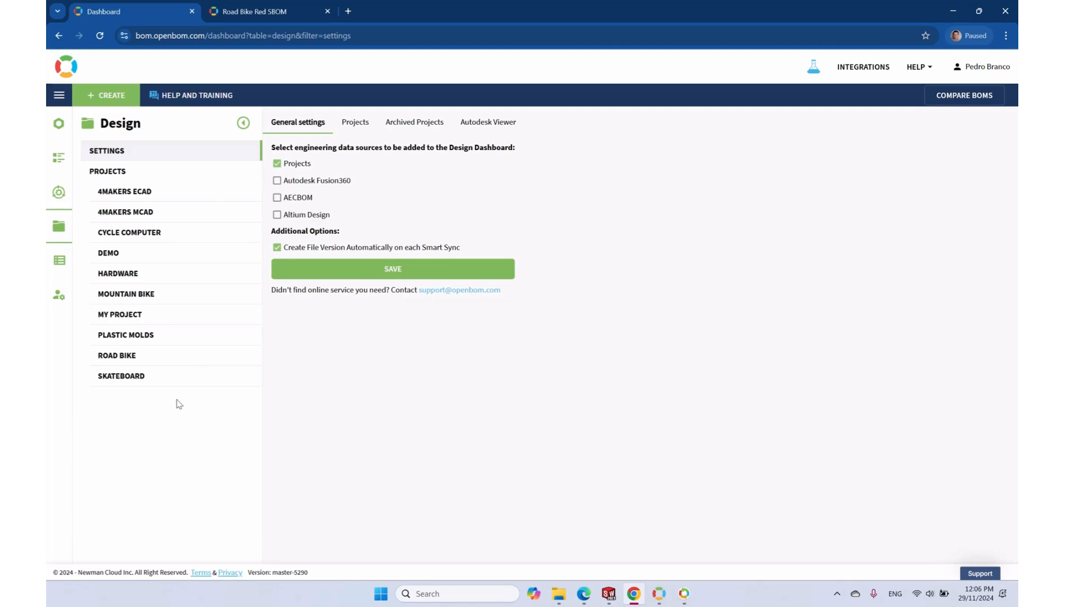
left_click(358, 131)
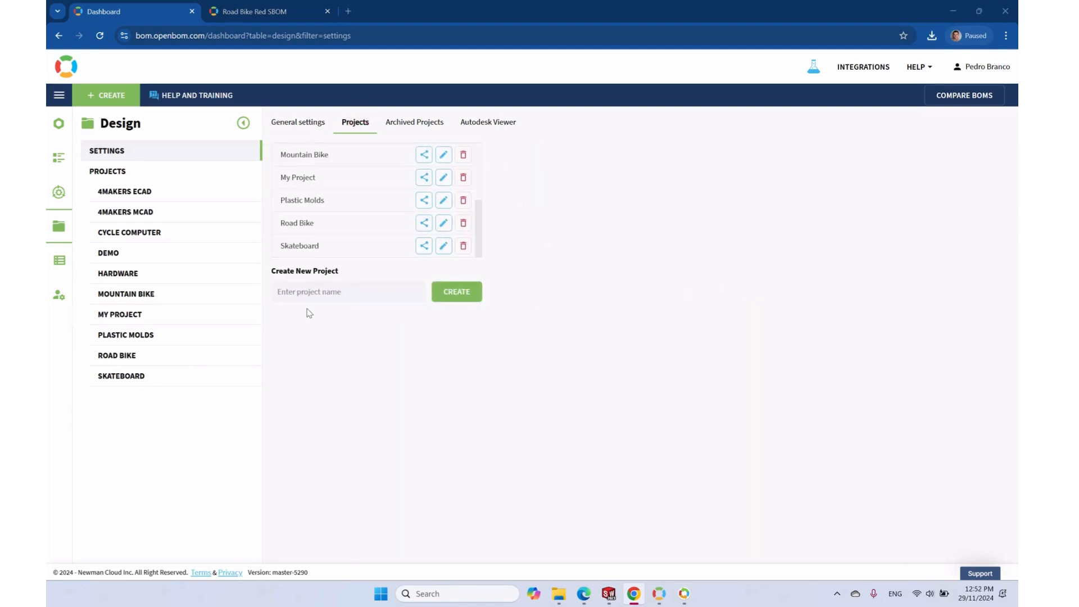
left_click(300, 288)
type("Spedometer")
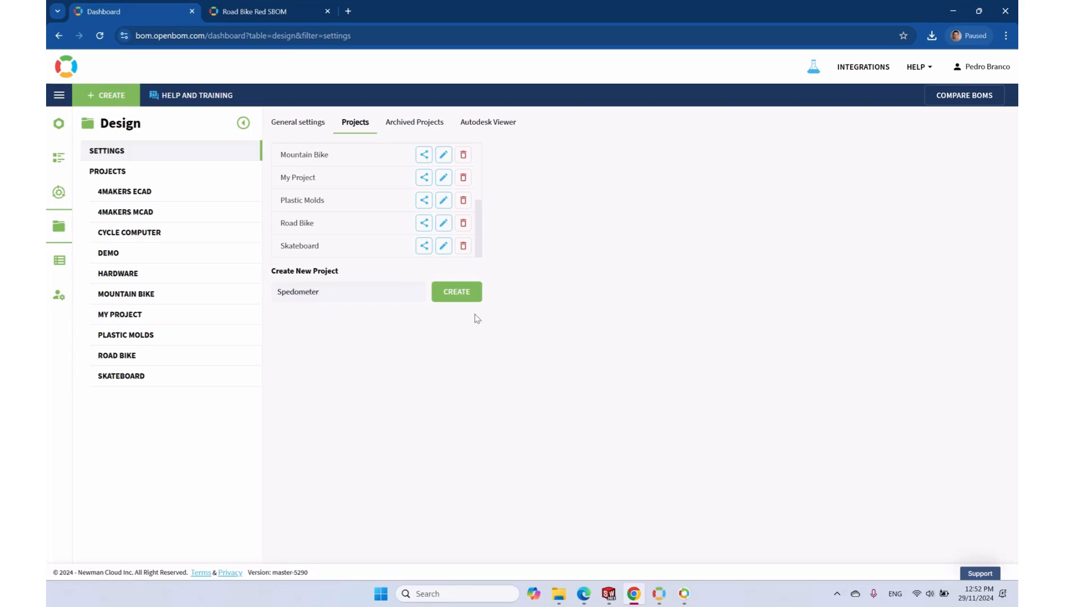
left_click(450, 302)
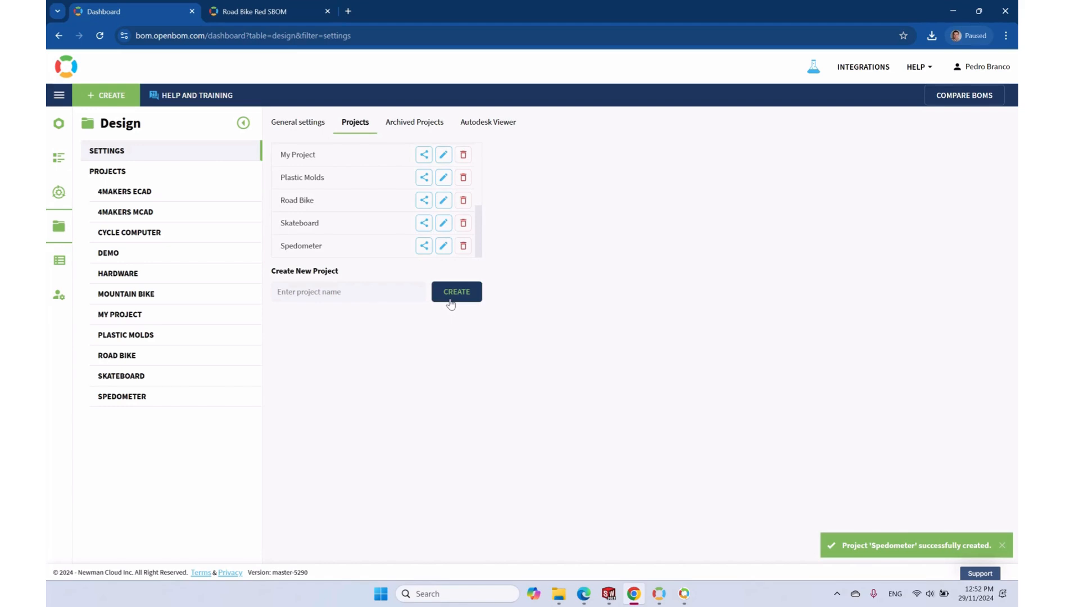
left_click(134, 402)
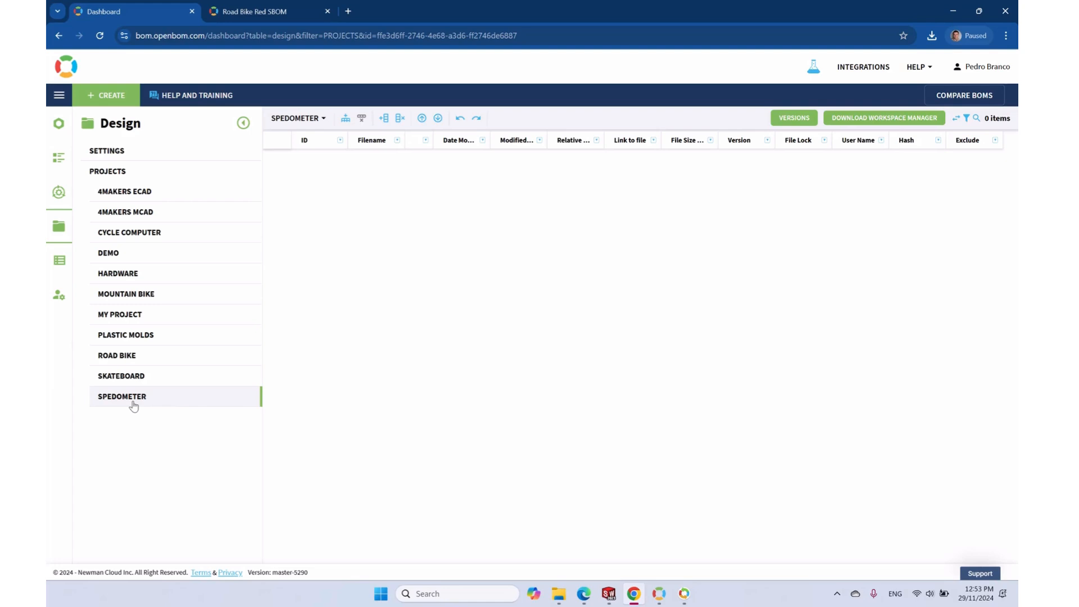
key("alt+Tab")
key("alt+Tab")
key("alt+Tab")
key("alt+Tab")
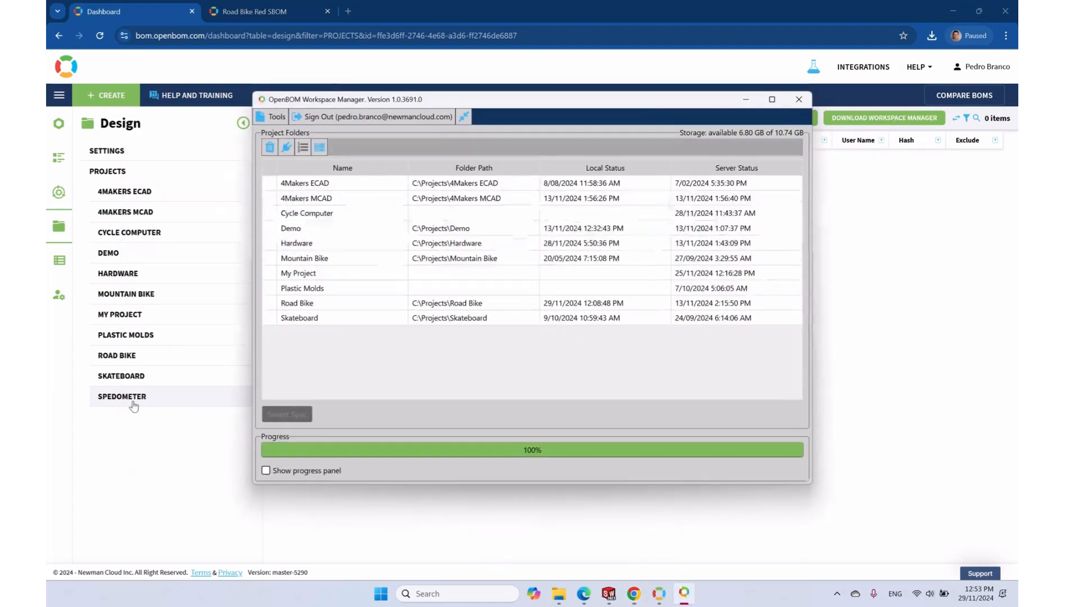
Link the Spedometer project to folder C:\Projects\Speedometer and check its files in File Explorer
left_click(319, 146)
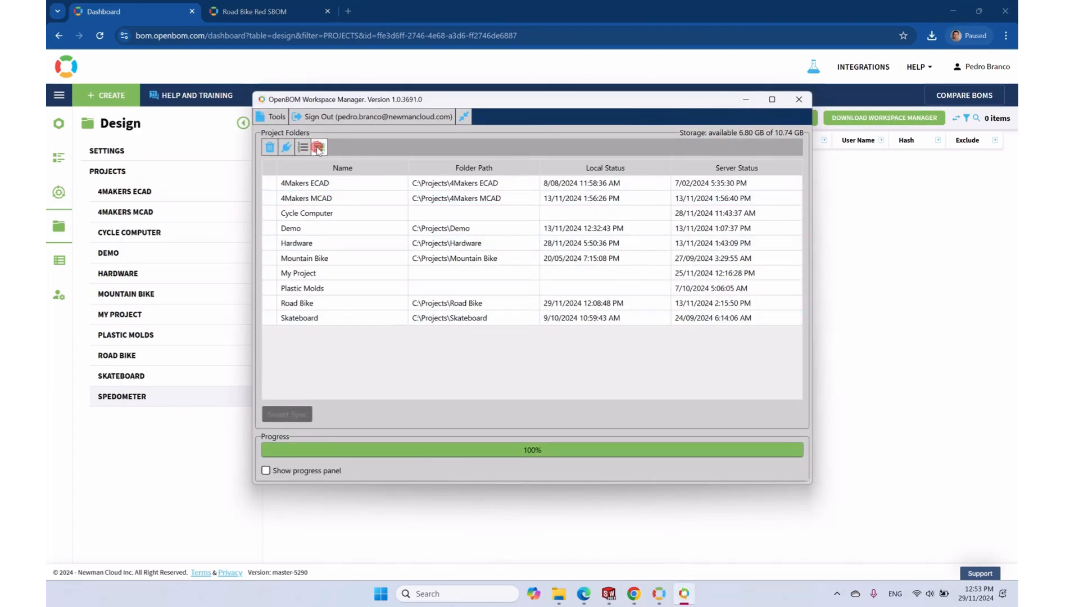
left_click(336, 336)
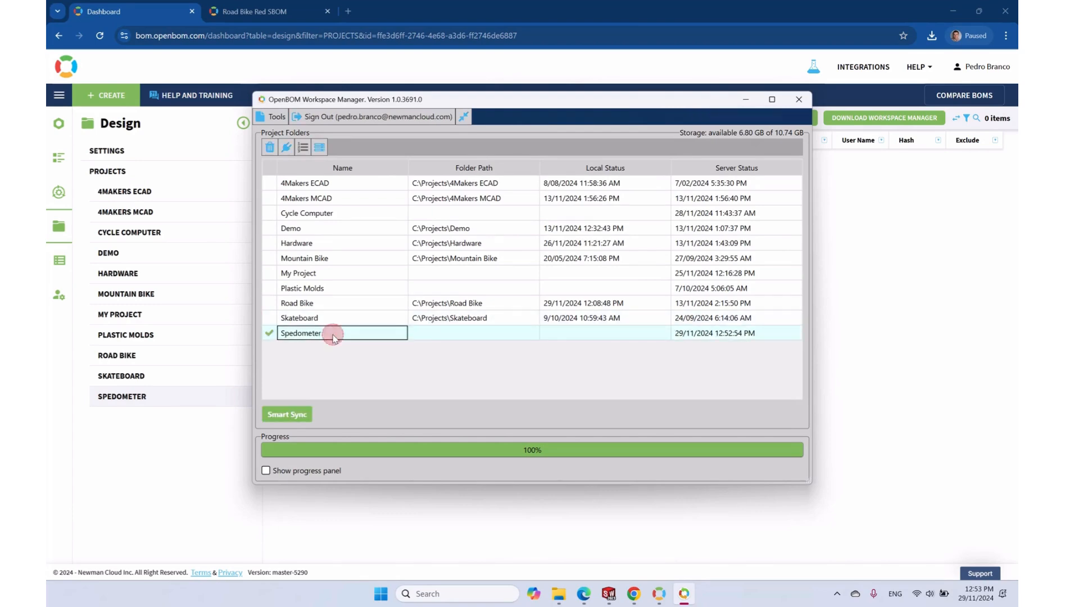
left_click(430, 335)
left_click(448, 335)
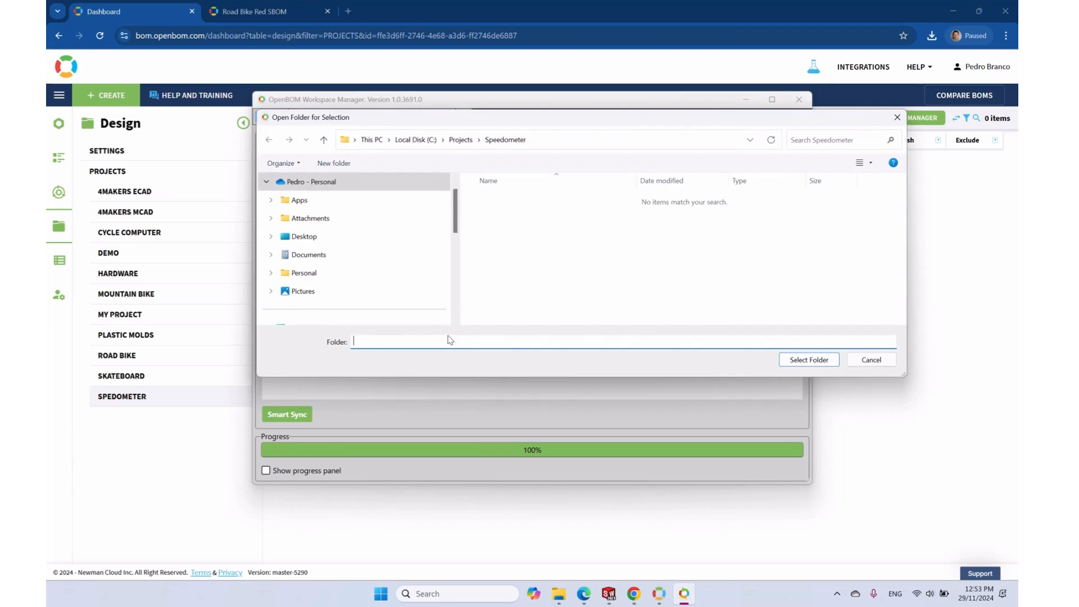
left_click(810, 359)
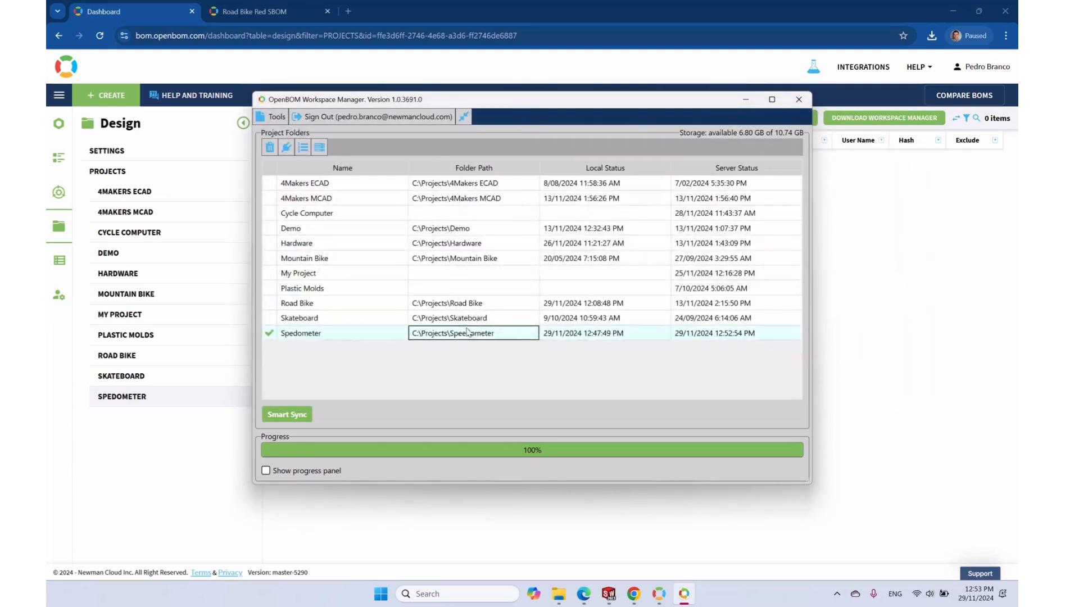
right_click(469, 332)
left_click(538, 387)
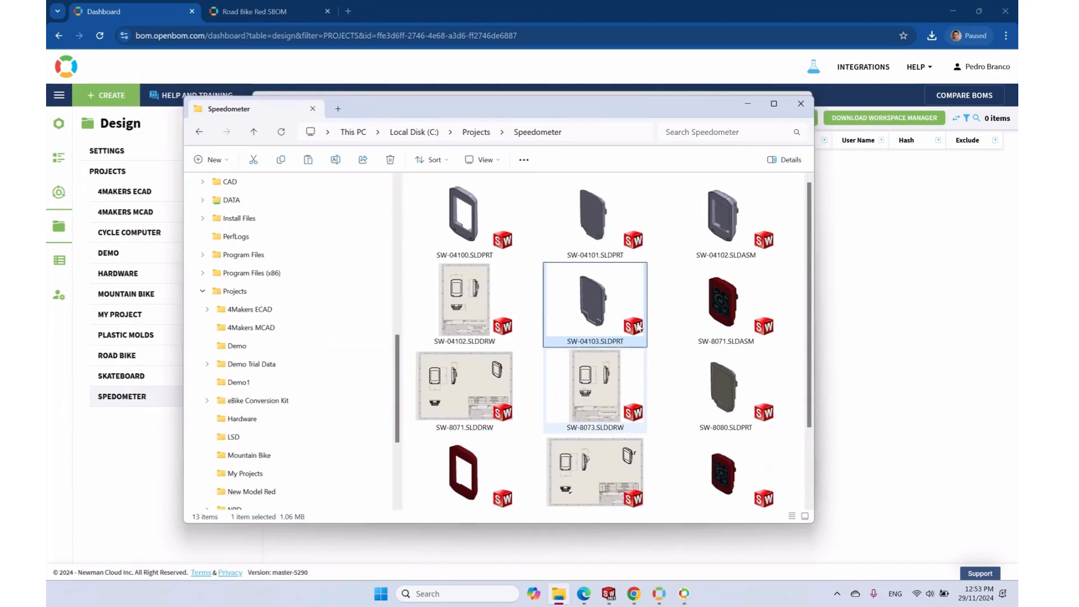
left_click(804, 111)
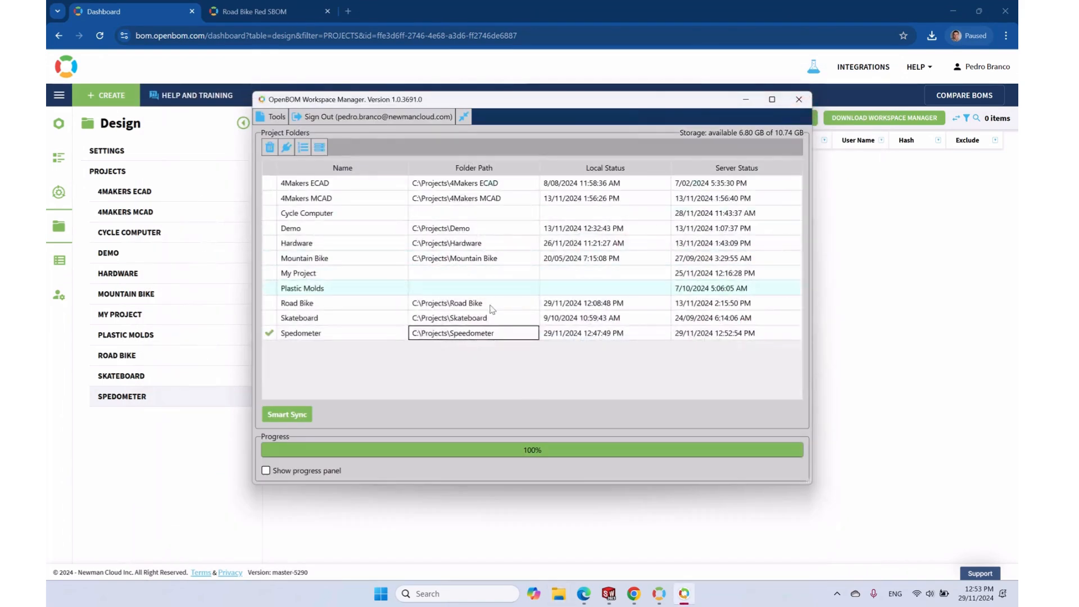
Smart Sync Spedometer, including all four top-level assemblies and three unlinked parts
left_click(294, 419)
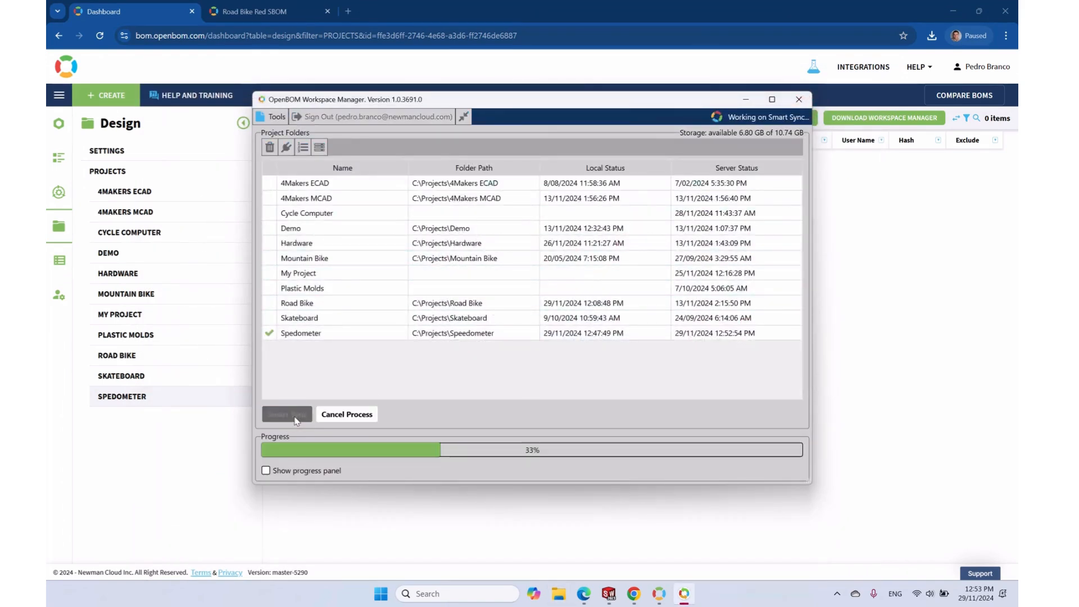
left_click(326, 180)
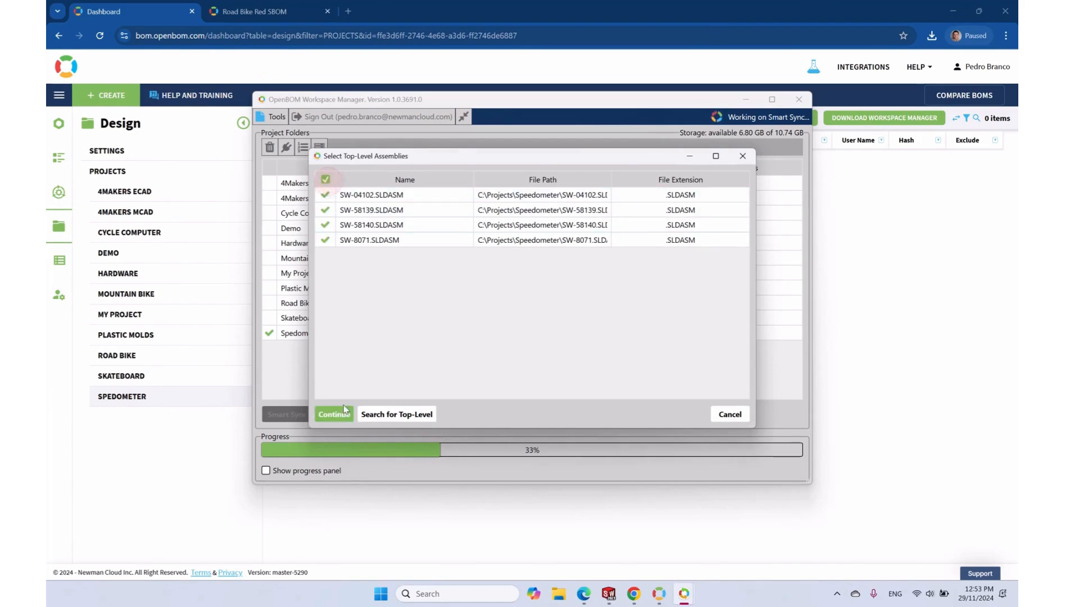
left_click(335, 414)
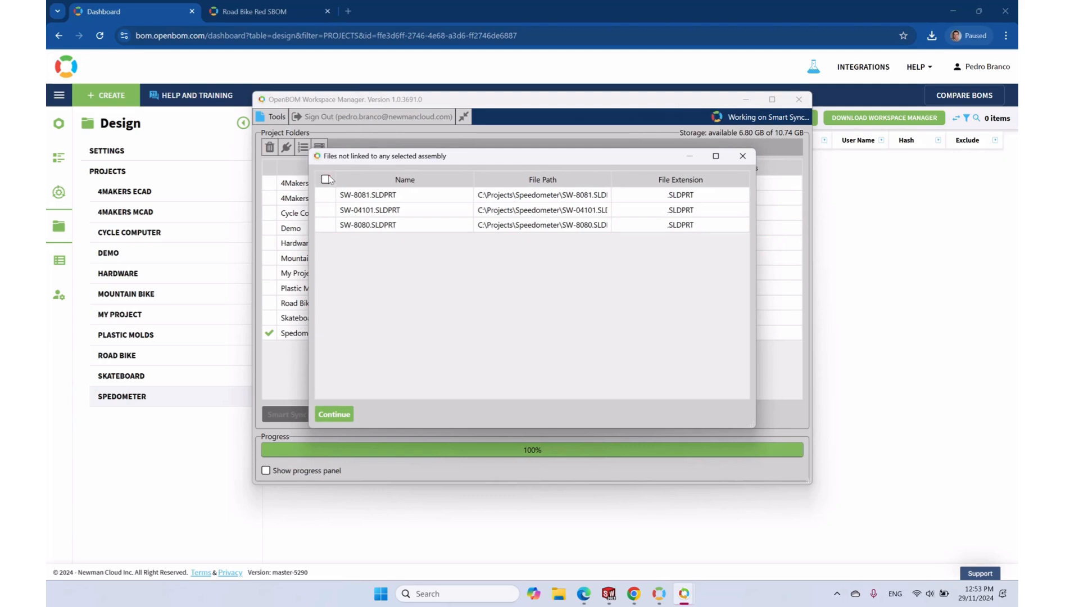
left_click(325, 179)
left_click(335, 414)
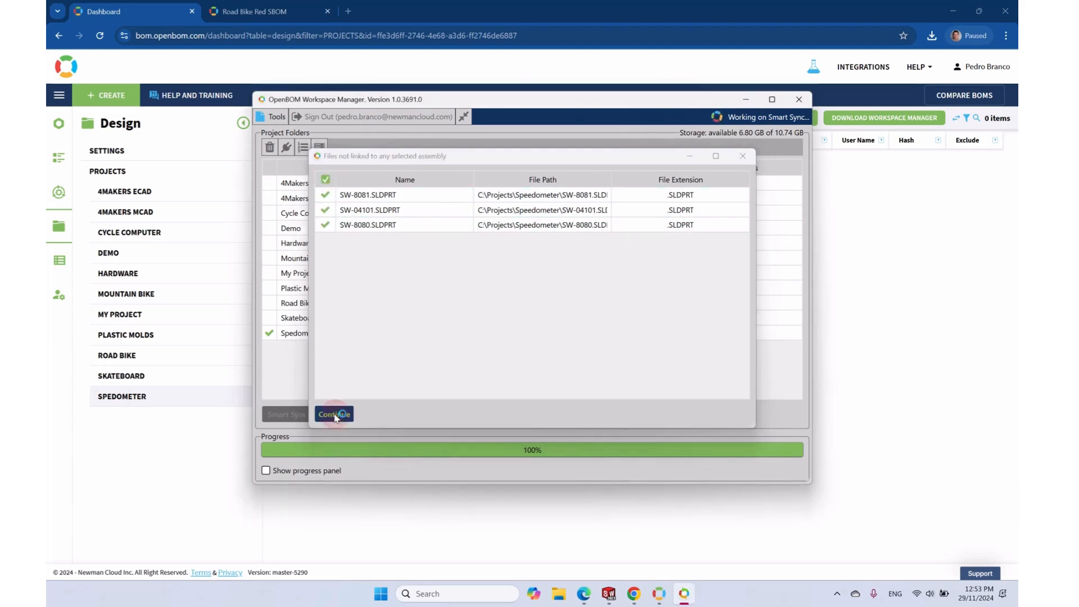
Minimize Workspace Manager, open the 67-file Road Bike project, and view SW-8001.SLDASM in 3D
left_click(747, 100)
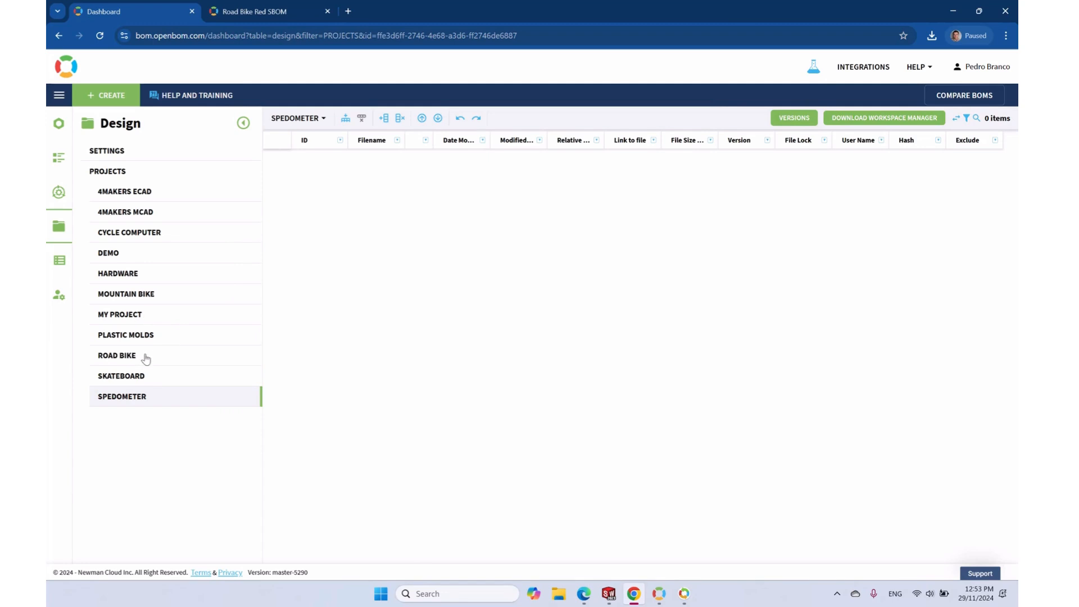
left_click(121, 356)
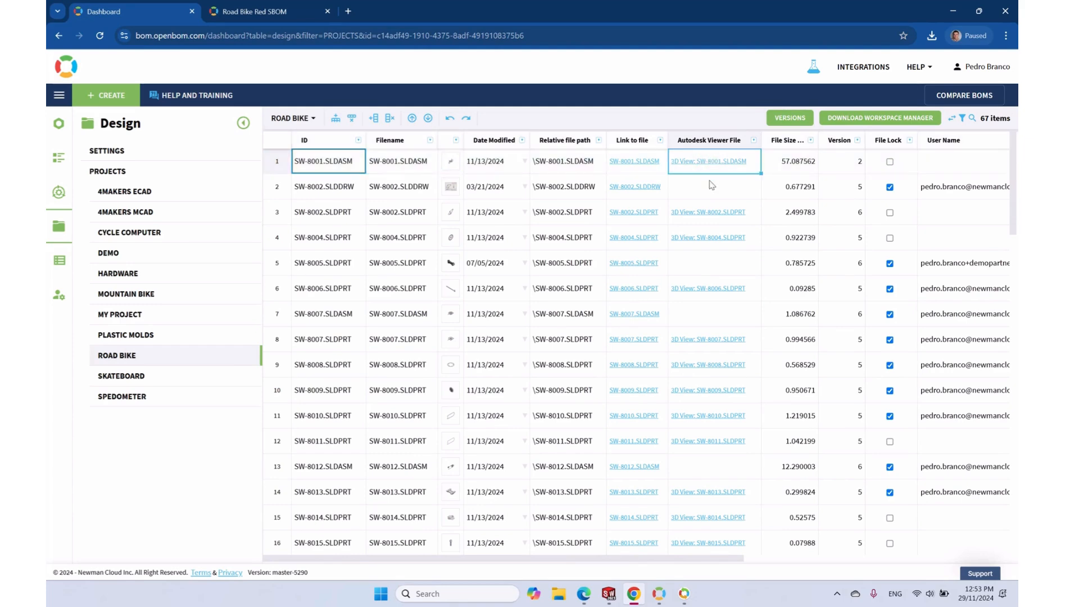
left_click(710, 162)
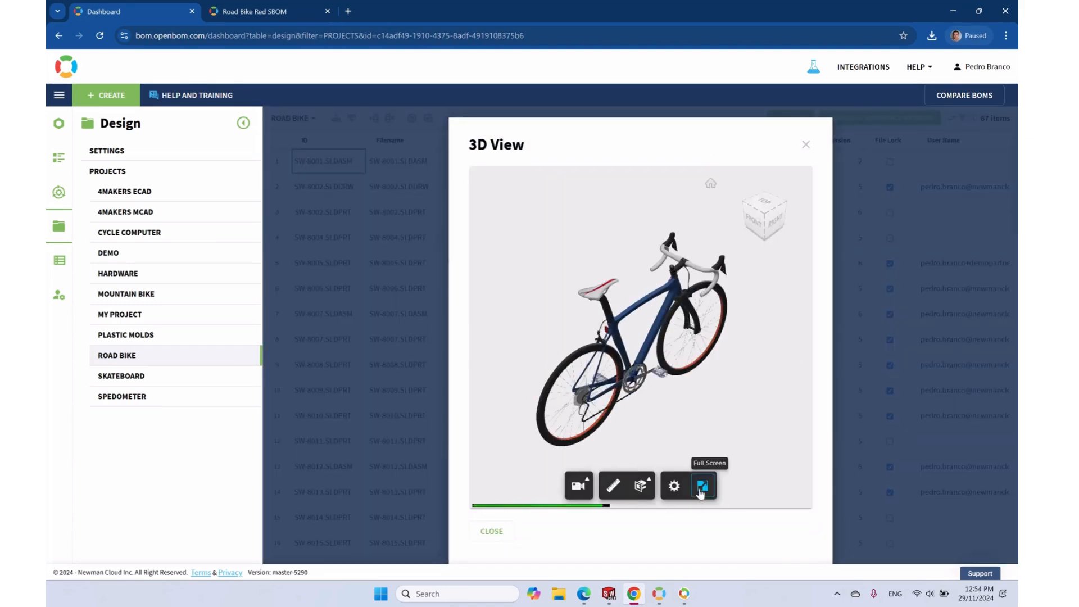
View the SW-8001 bike full screen, orbit it, then exit and close the 3D view
left_click(697, 485)
left_click_drag(677, 376, 542, 443)
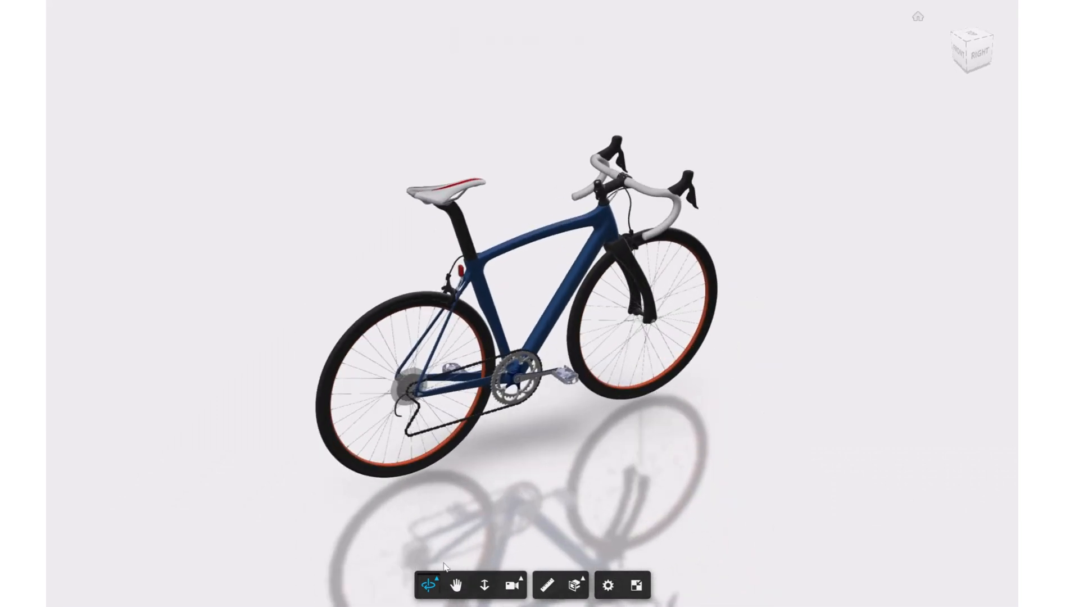
left_click(637, 585)
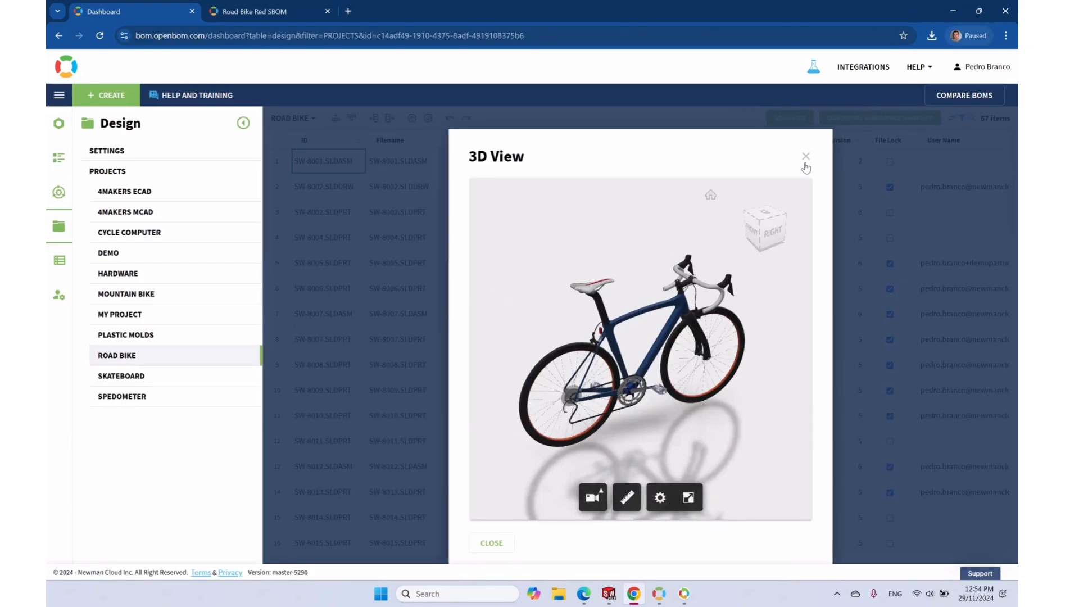
left_click(806, 157)
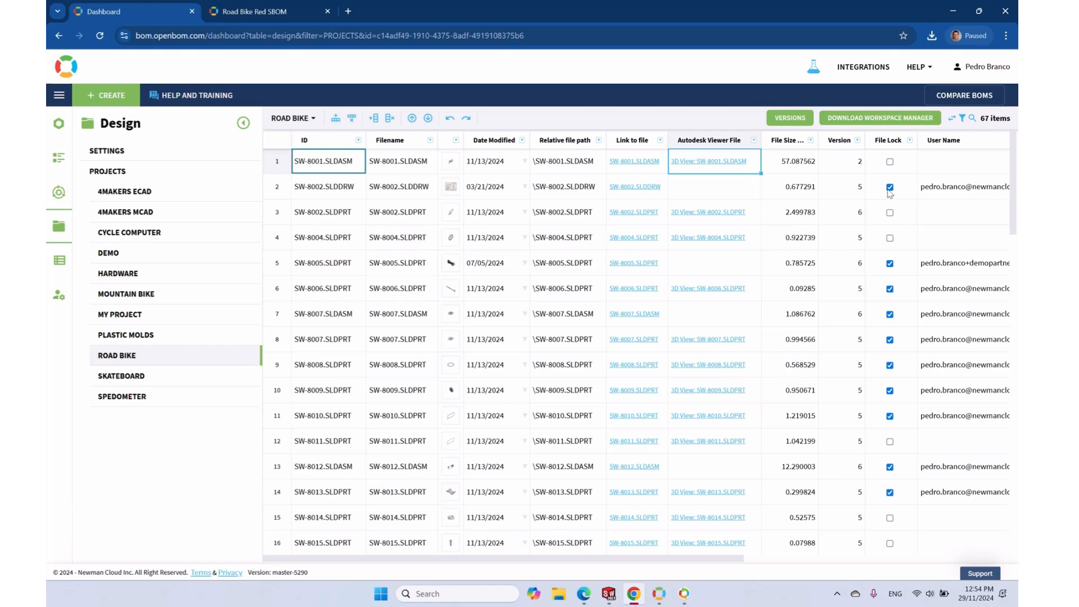
left_click(890, 188)
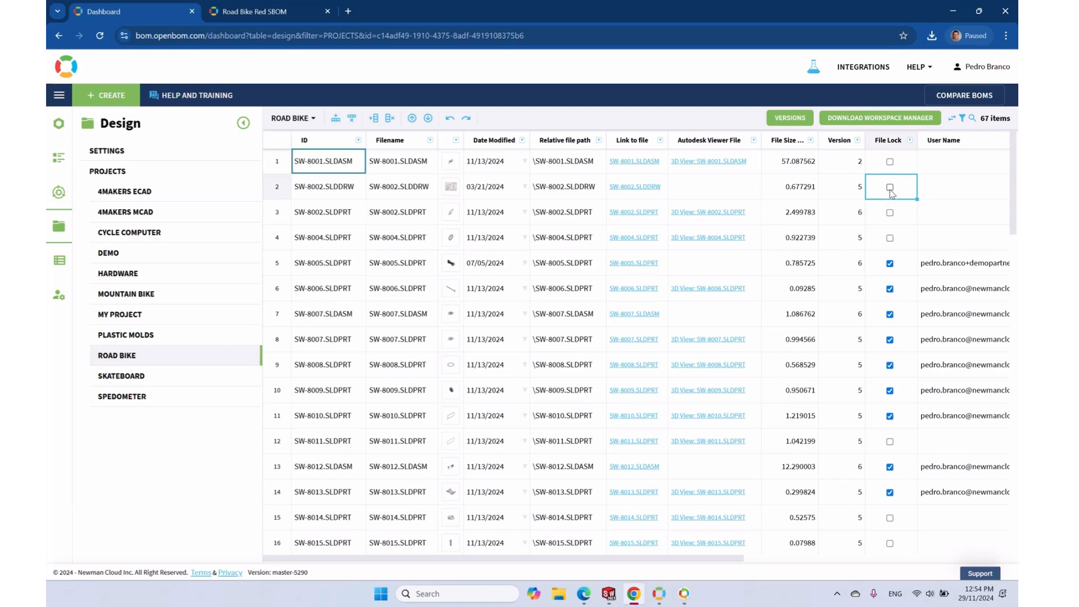
left_click(891, 191)
left_click(836, 219)
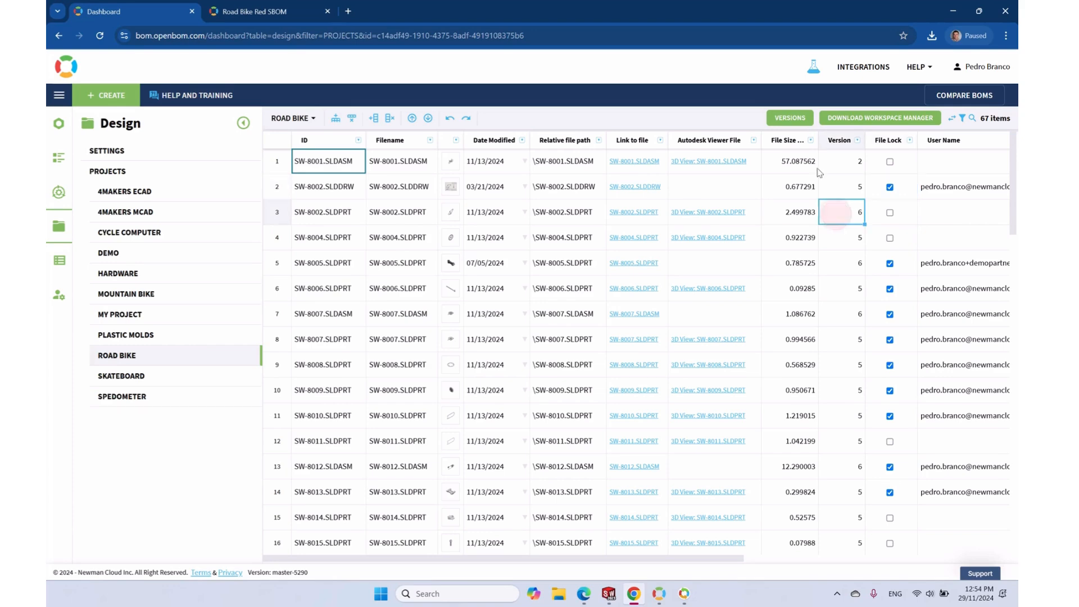
left_click(790, 118)
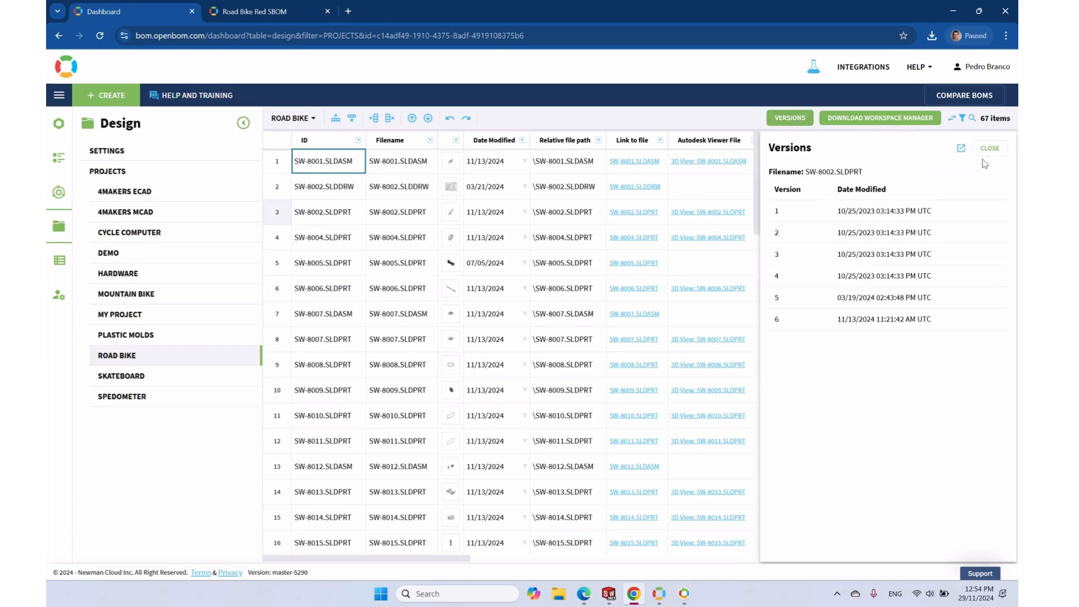
left_click(990, 149)
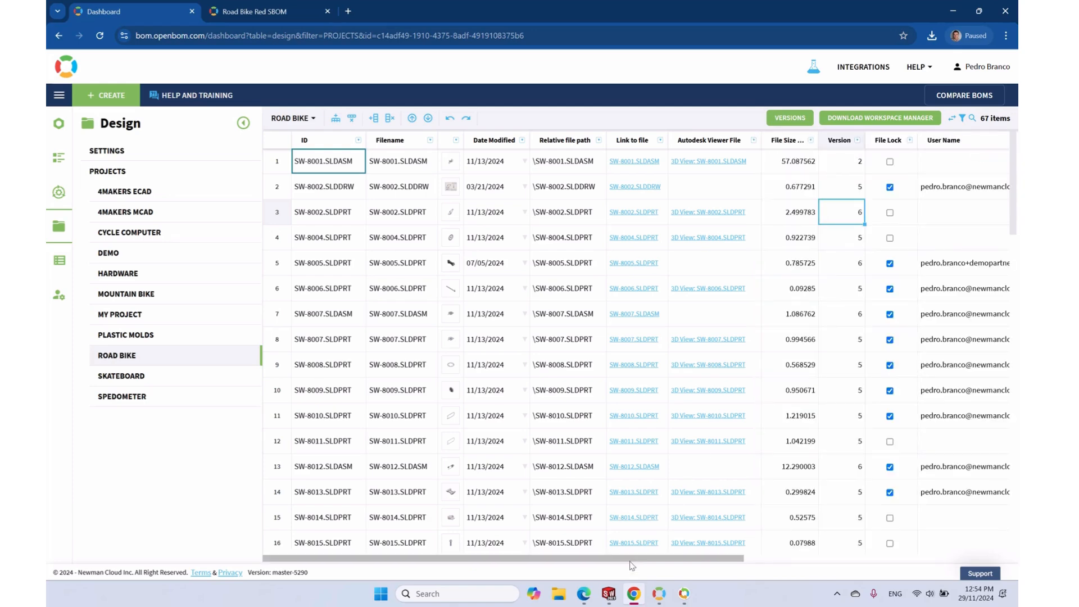
left_click_drag(631, 559, 909, 565)
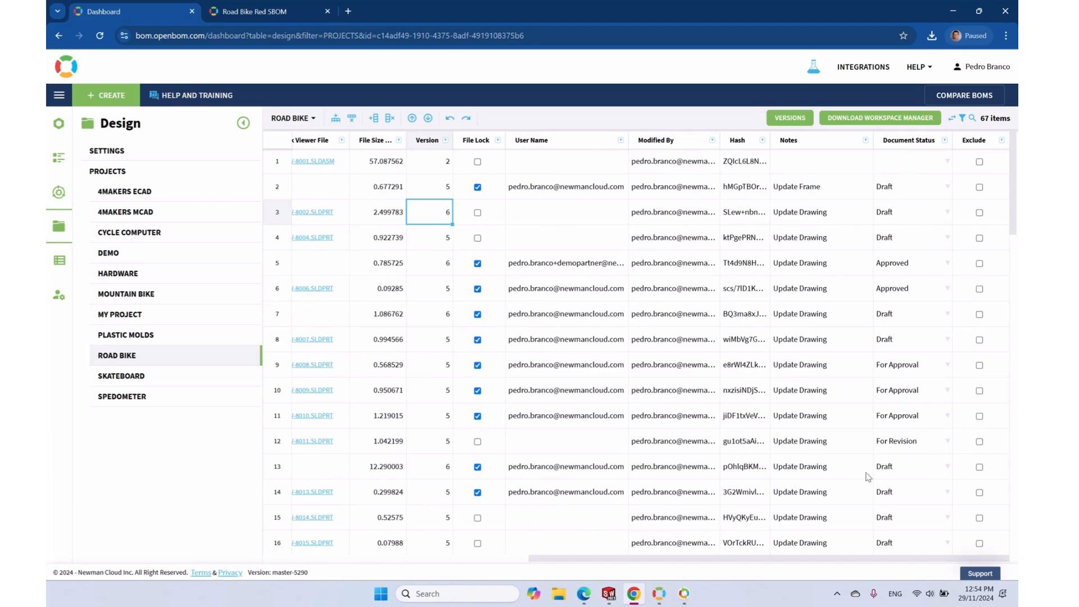
left_click_drag(795, 561, 519, 559)
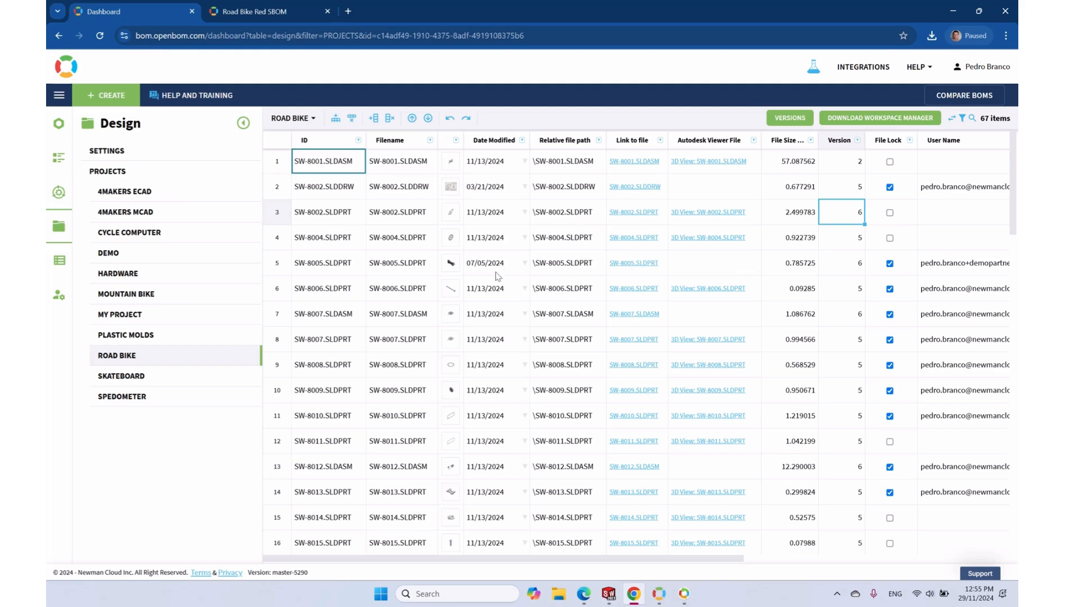
Preview the SW-8005 stem part thumbnail and dismiss the export completed message
mouse_move(446, 270)
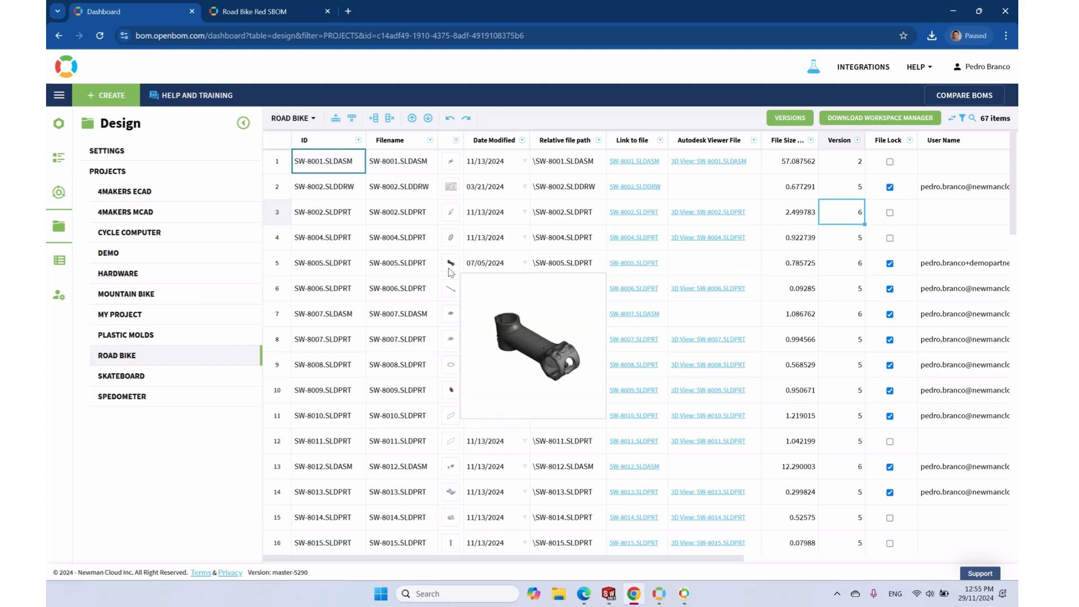
left_click(451, 272)
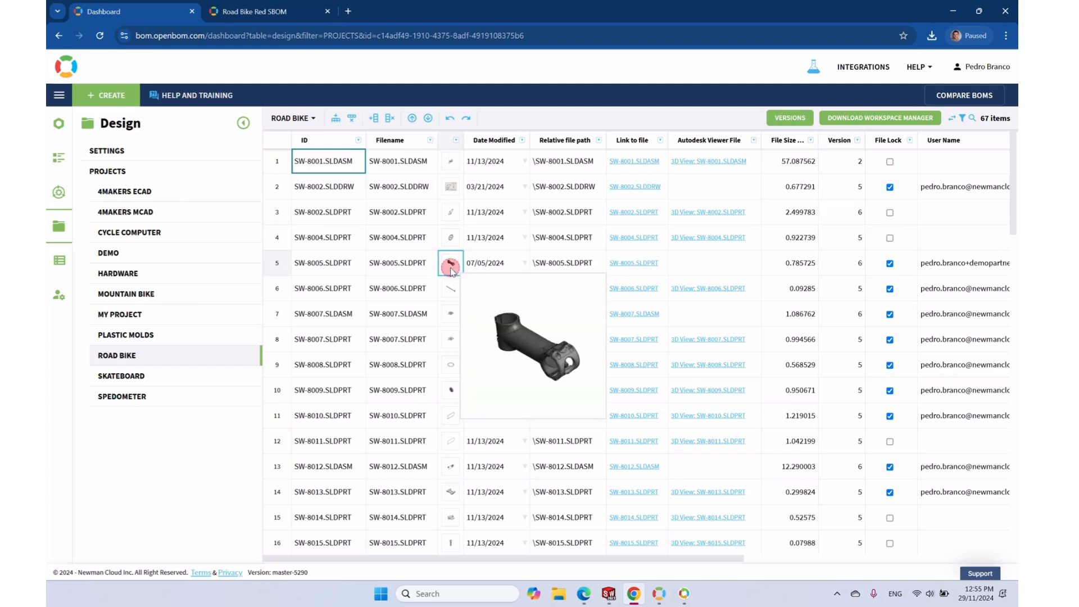
left_click(658, 179)
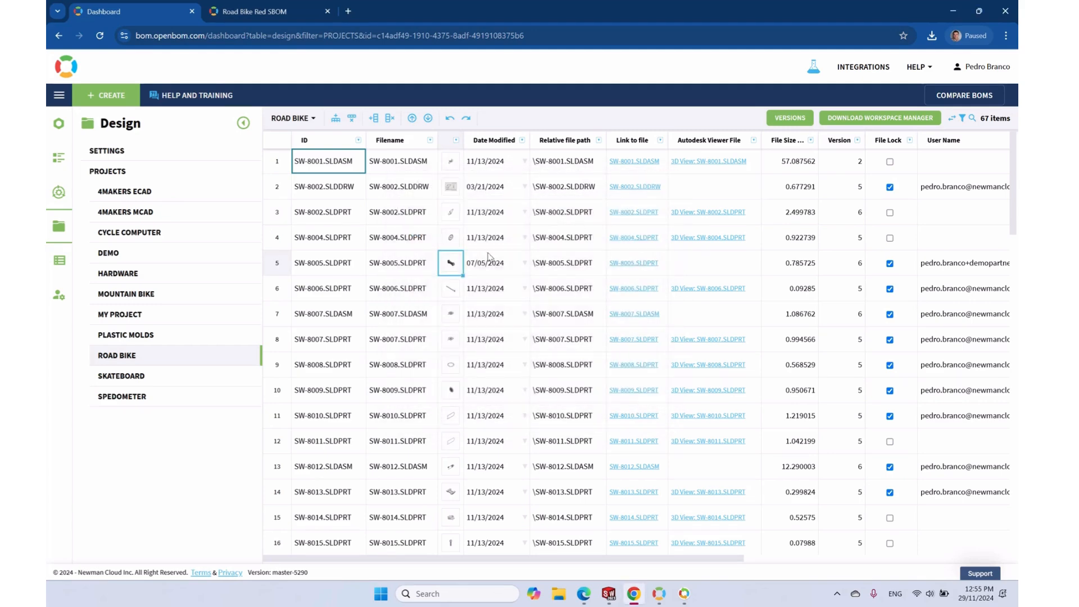
Bring the SOLIDWORKS window with bike computer assembly SW-58140 to the front
mouse_move(452, 269)
left_click_drag(702, 560, 739, 560)
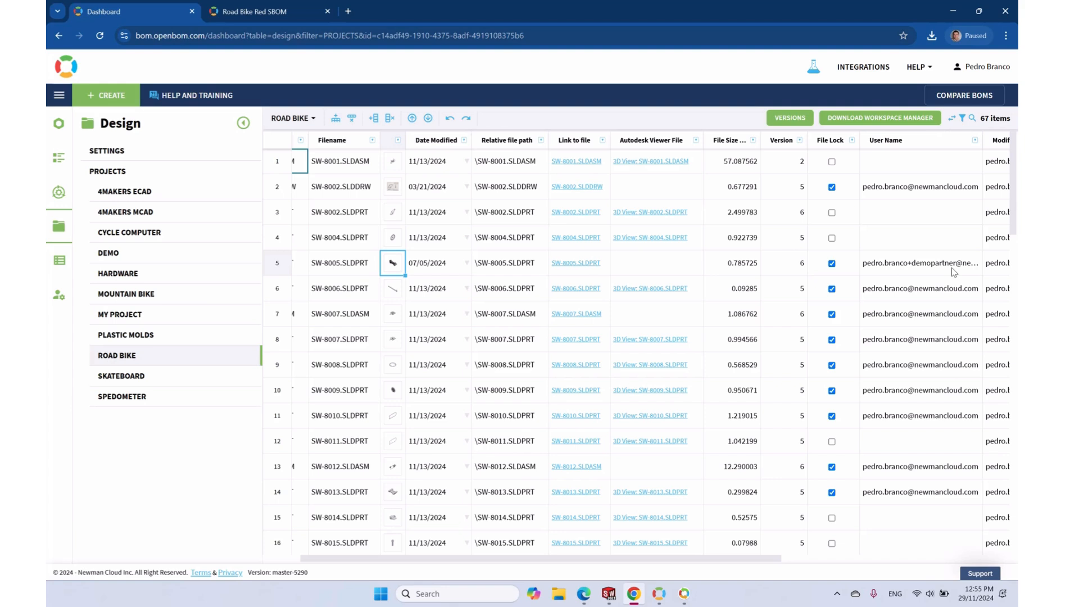
mouse_move(396, 271)
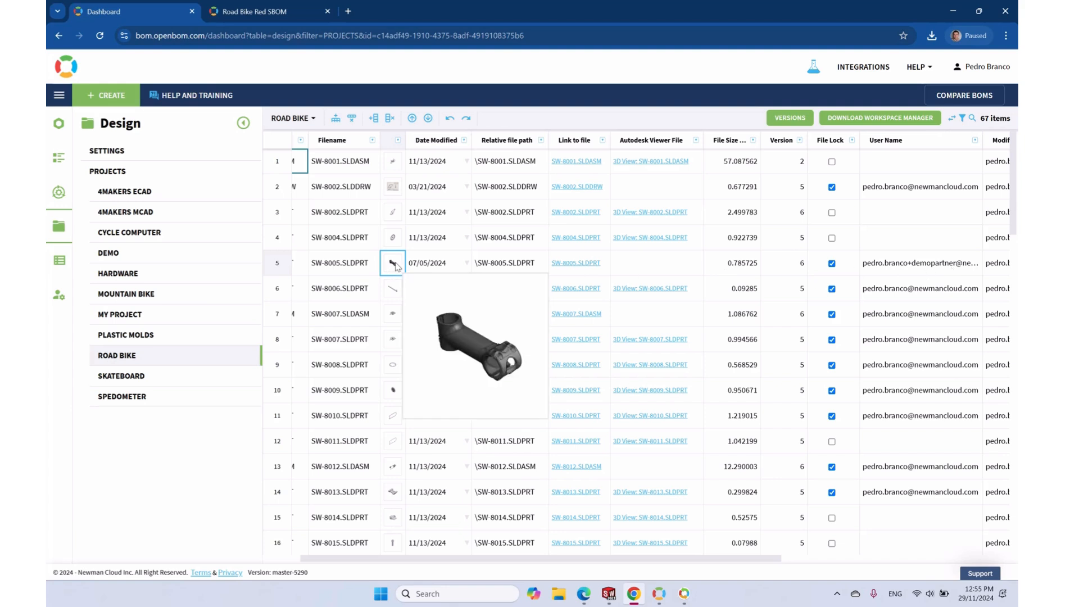
mouse_move(609, 594)
left_click(571, 556)
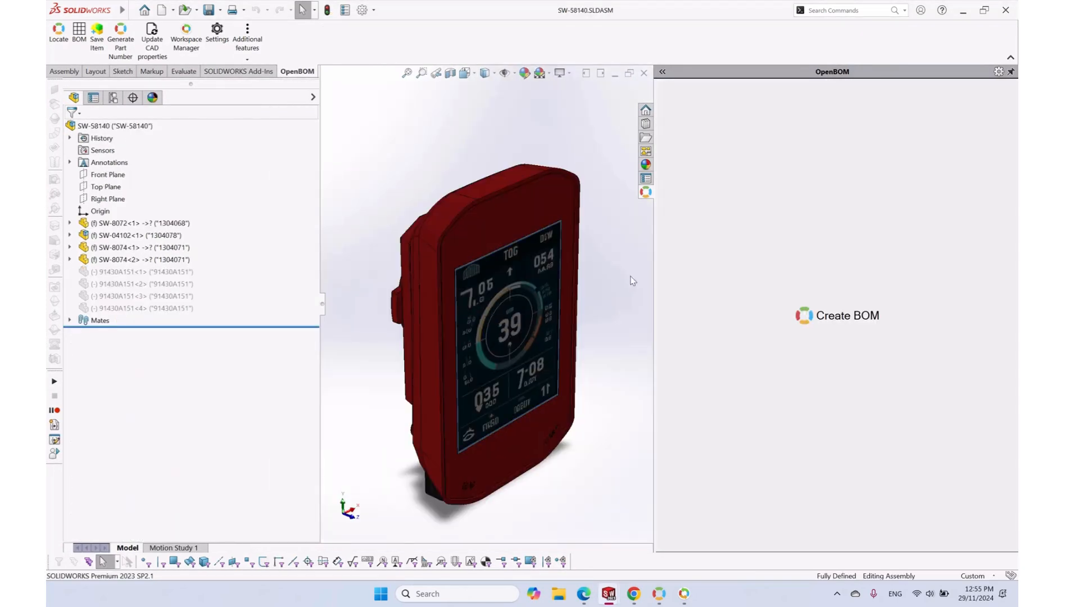
Open the SW-8005 stem part from the SW-8001 bike assembly and change its fillet radius to 5
key("ctrl+Tab")
left_click(549, 307)
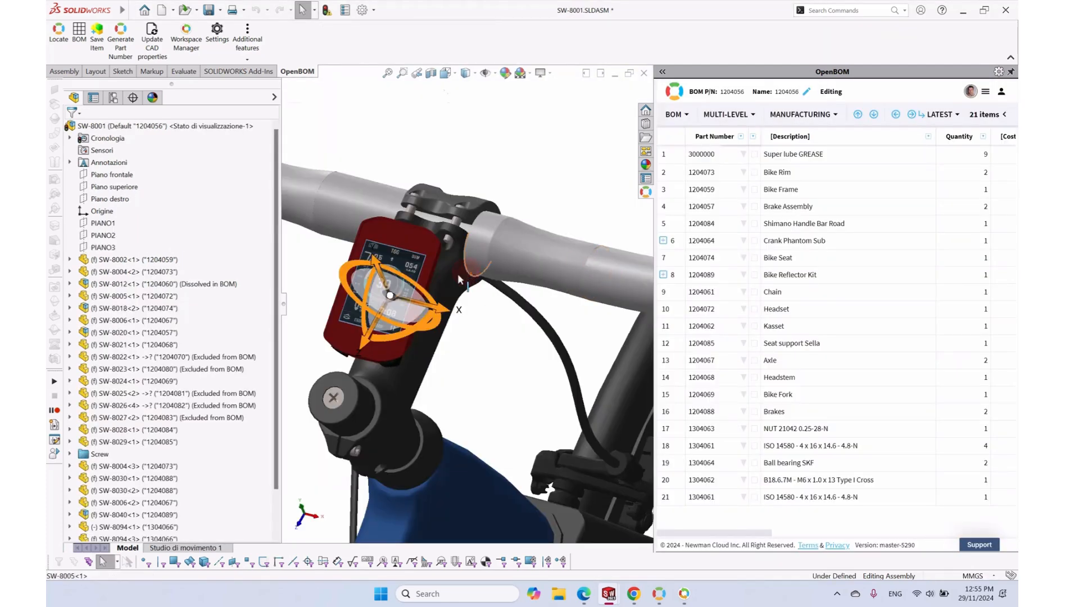
left_click(472, 251)
left_click(481, 220)
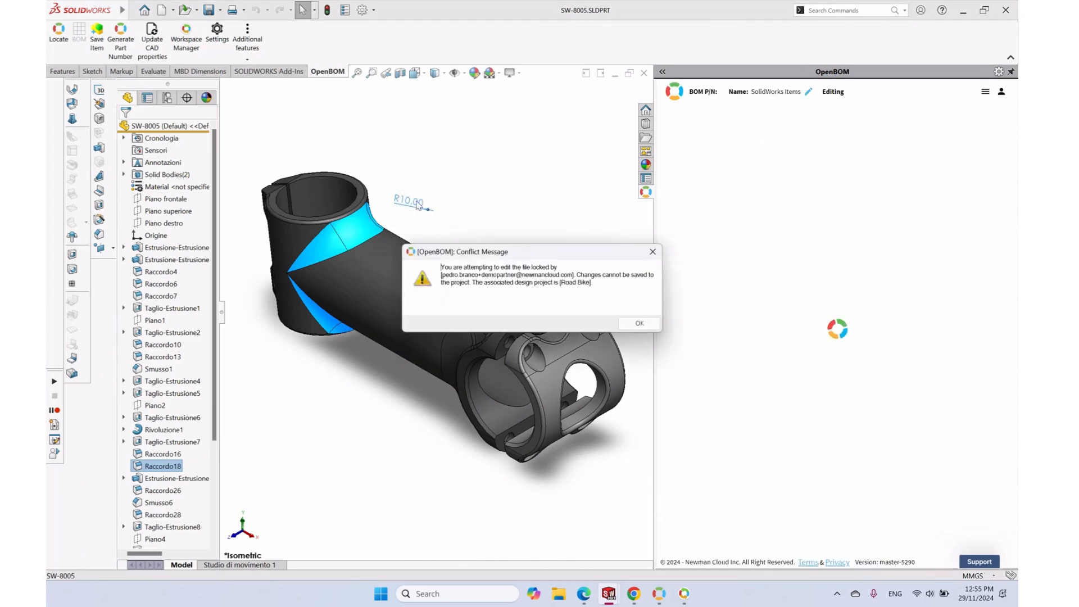
left_click(639, 323)
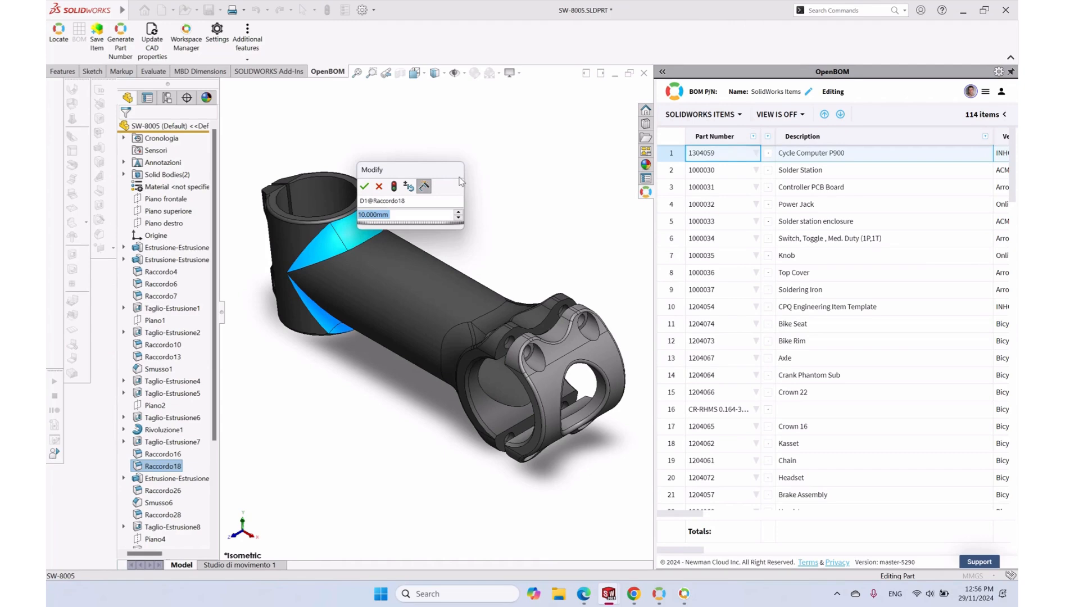
type("5")
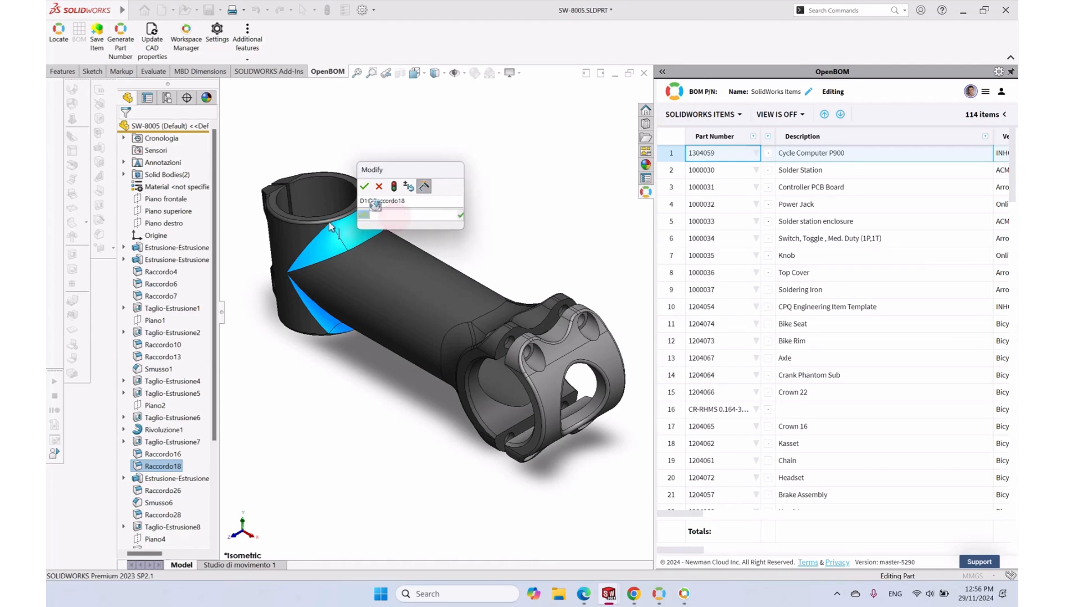
left_click(364, 186)
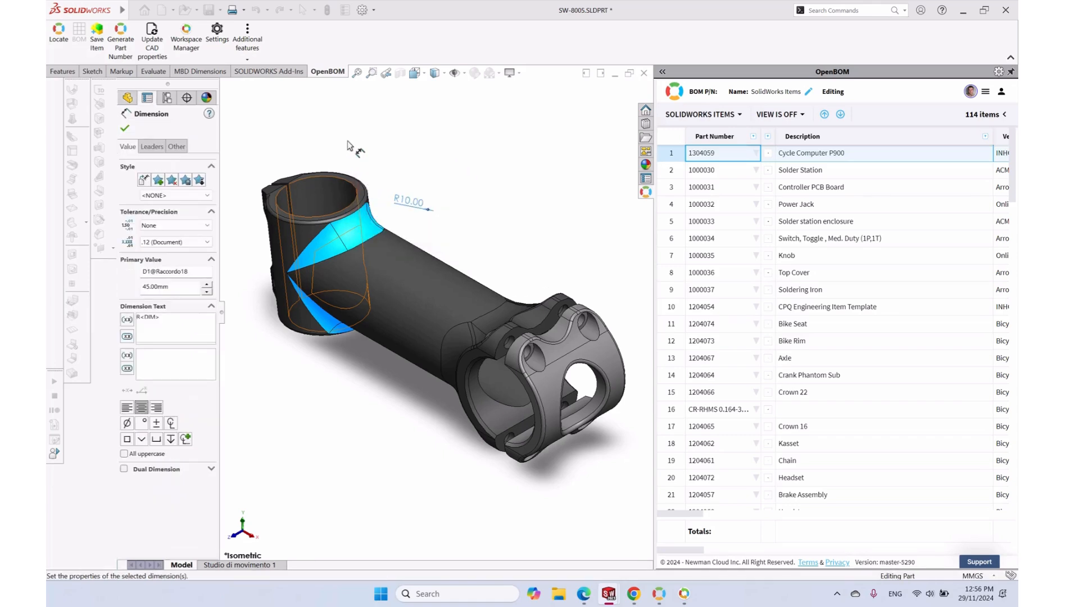
left_click(389, 119)
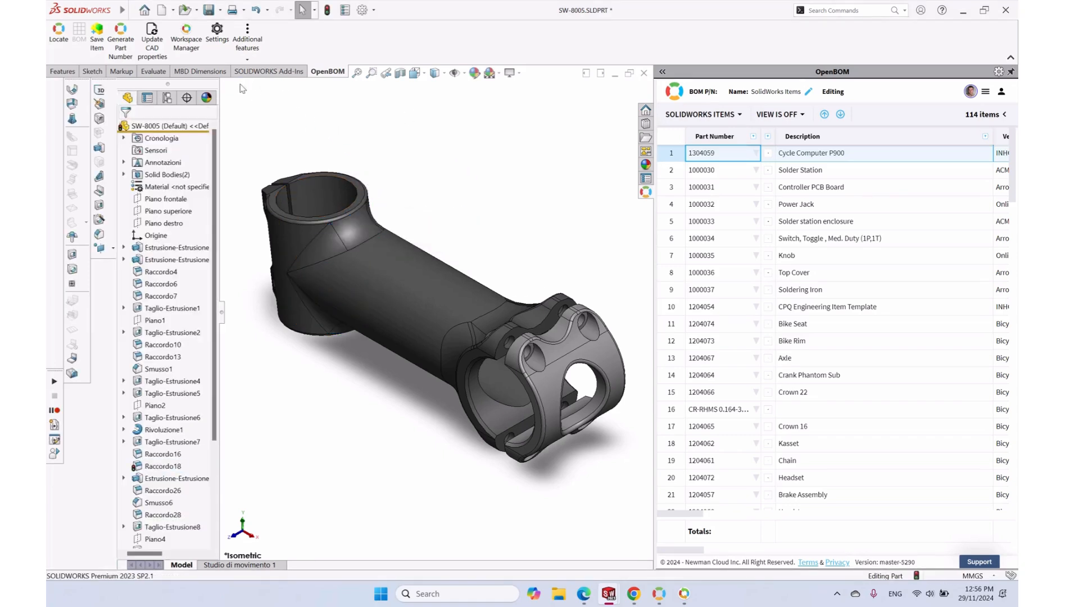
Decline saving the locked stem part, then close it and discard the fillet change in the assembly
left_click(211, 13)
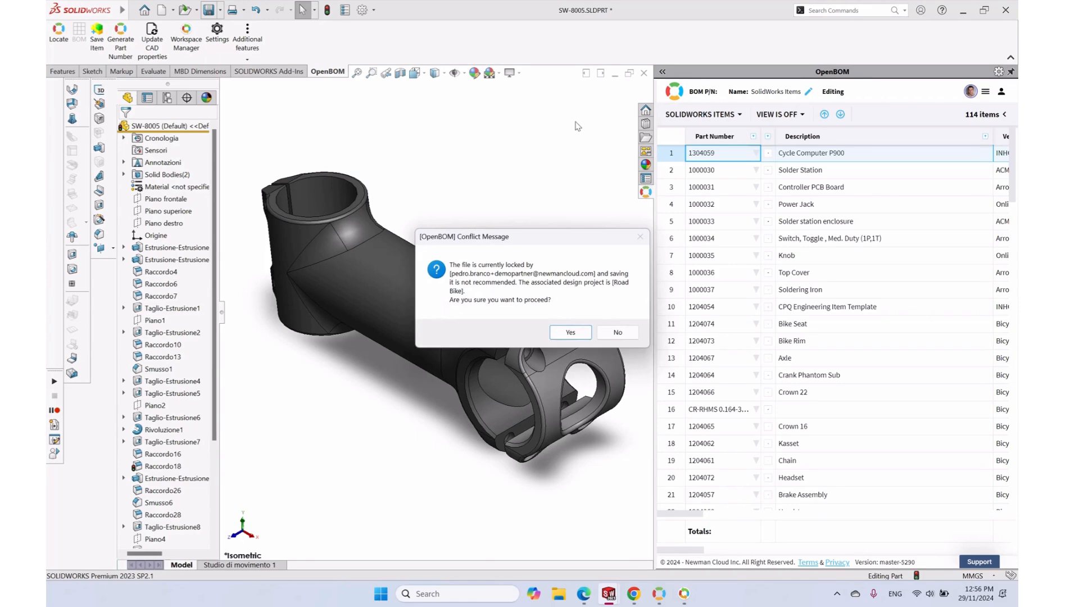
left_click(618, 333)
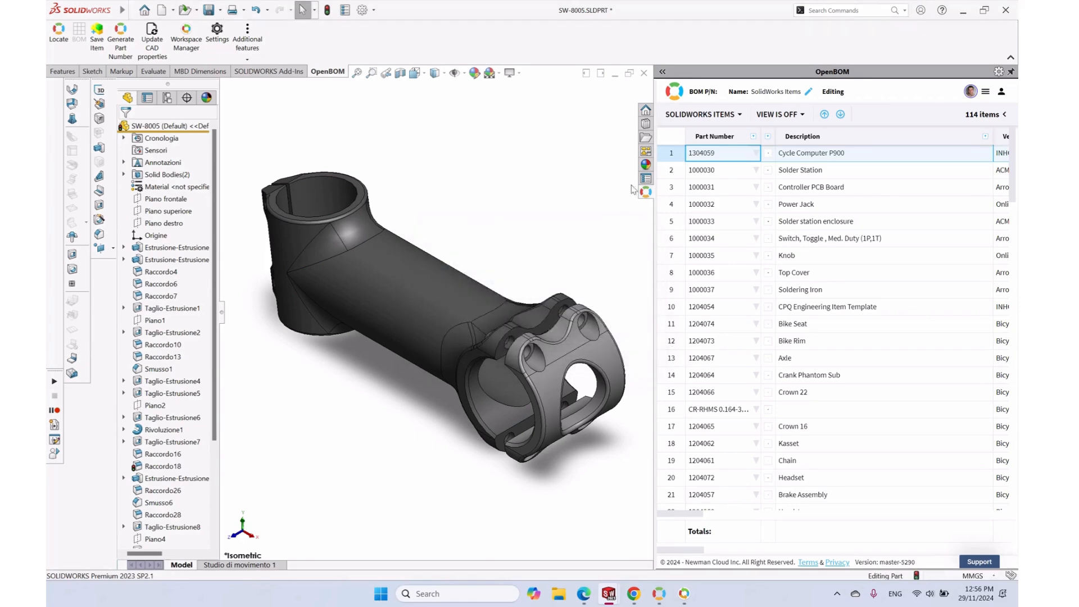
left_click(644, 72)
left_click(559, 294)
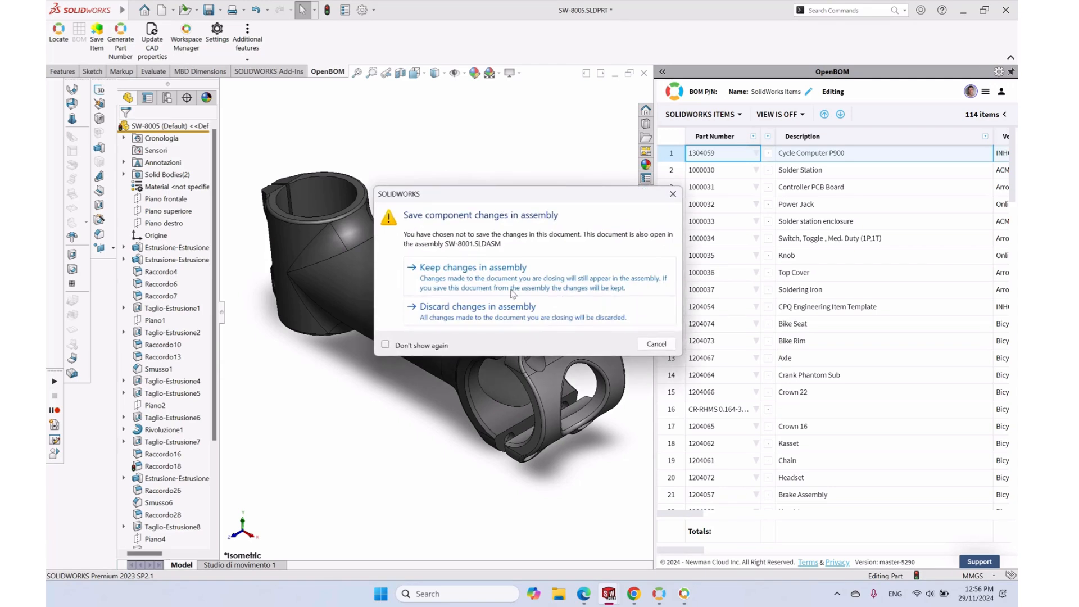
left_click(504, 307)
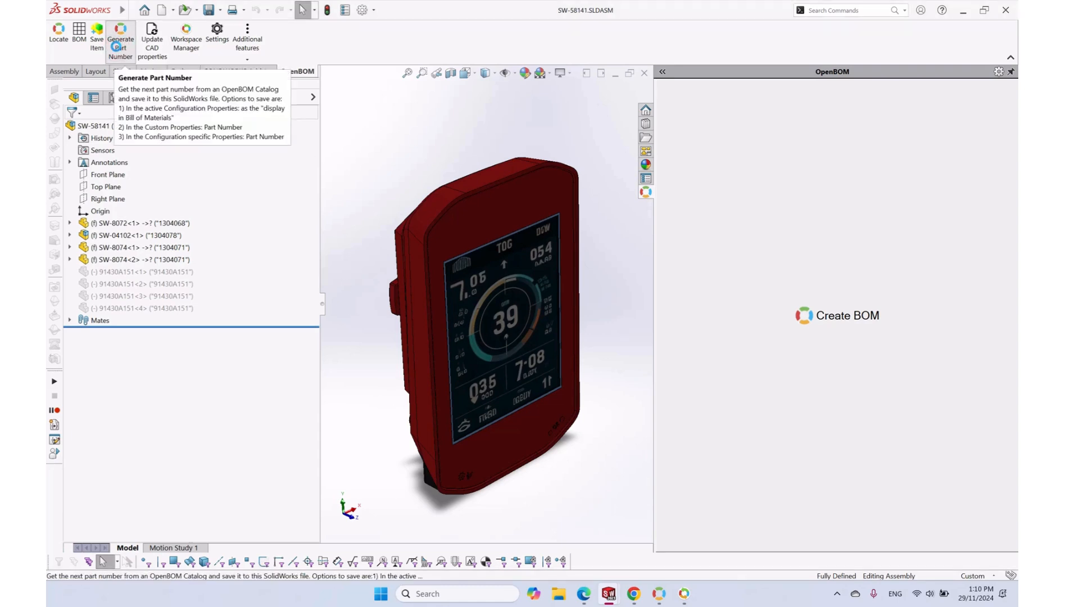
Write OpenBOM part number 5309768 to the SW-58141 cycle computer assembly and bring up BOM export settings
left_click(116, 47)
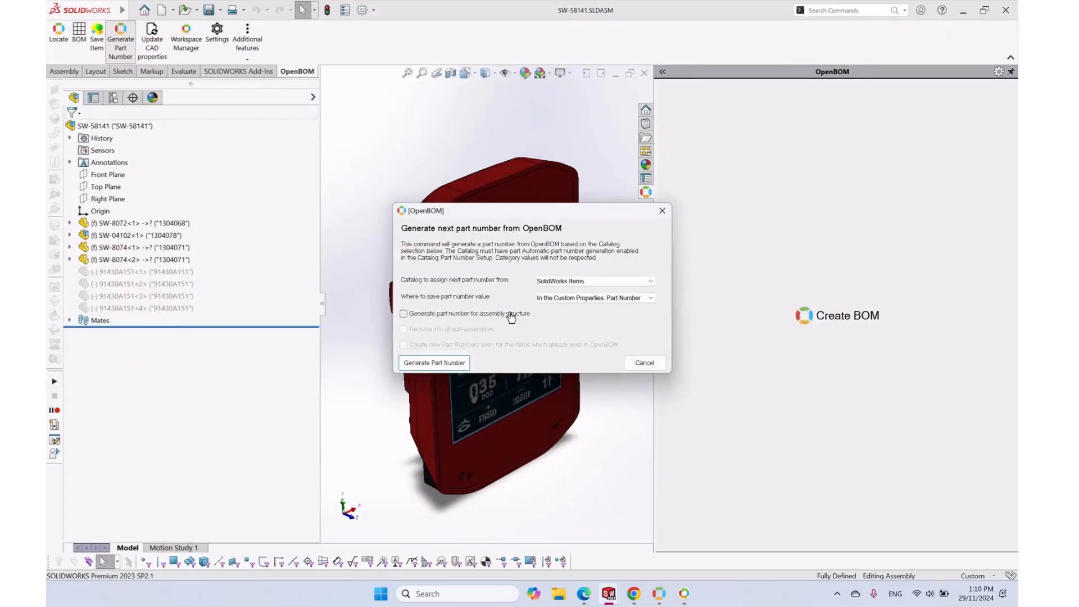
left_click(441, 365)
left_click(439, 333)
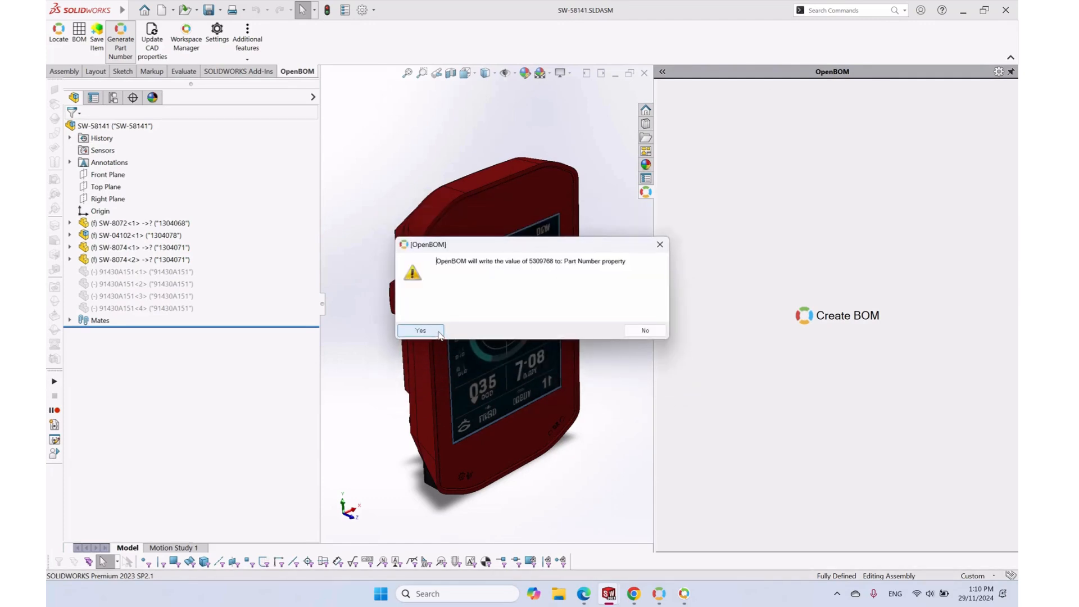
left_click(429, 335)
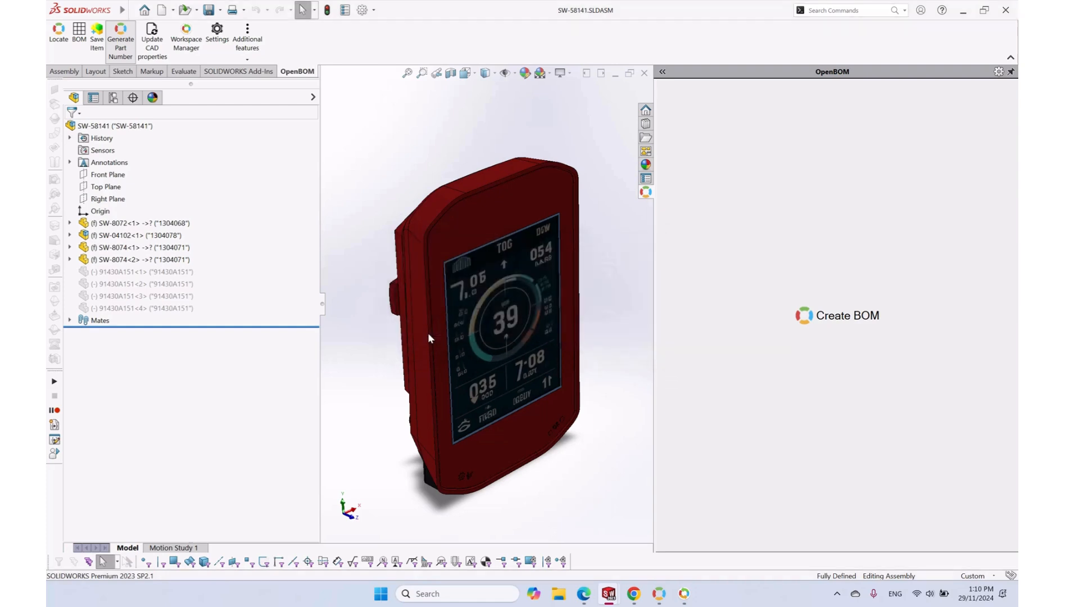
left_click(631, 324)
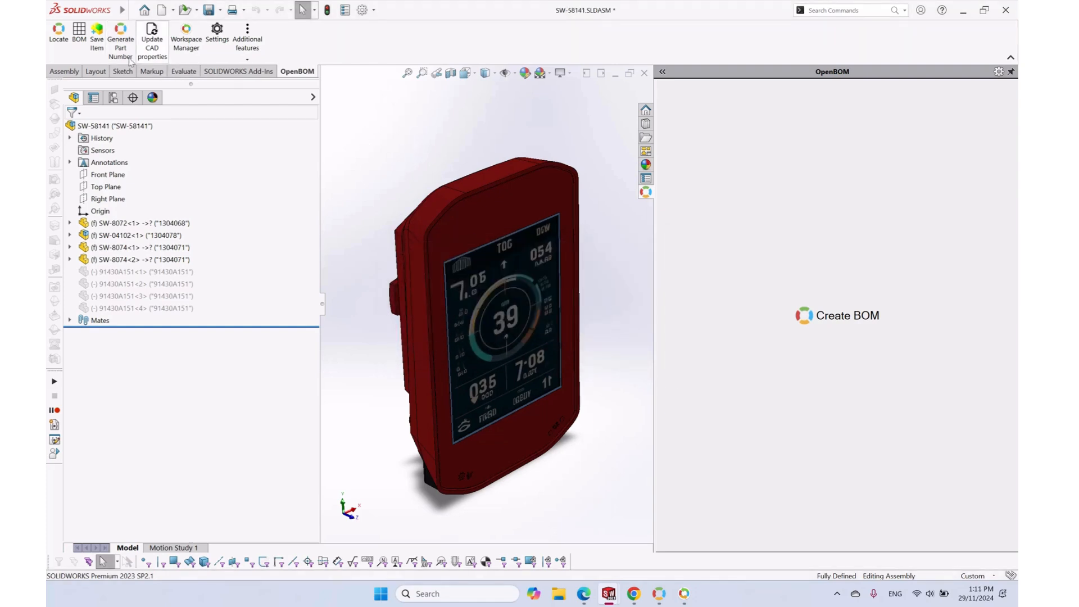
left_click(79, 30)
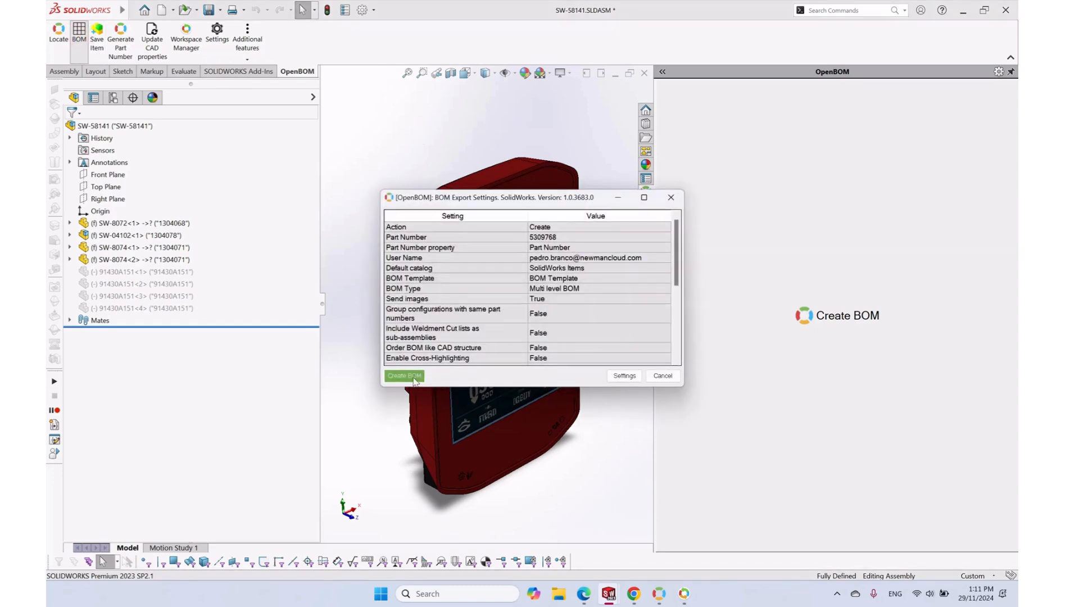
Create multi-level BOM 5309768 and expand the computer body and thumbnails, then view it in the browser
left_click(413, 376)
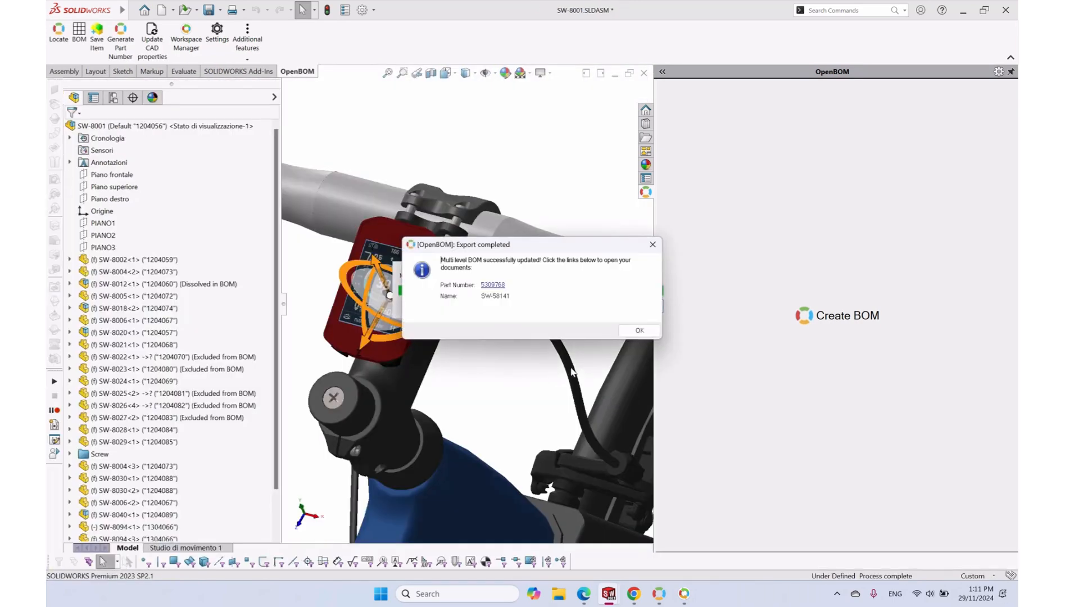
left_click(640, 330)
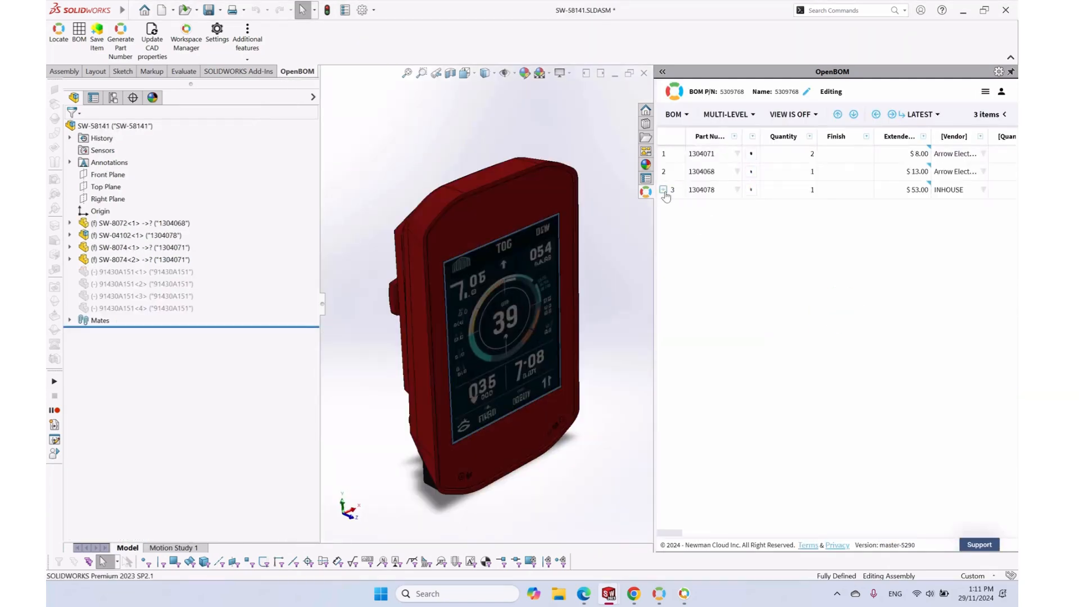
left_click(663, 189)
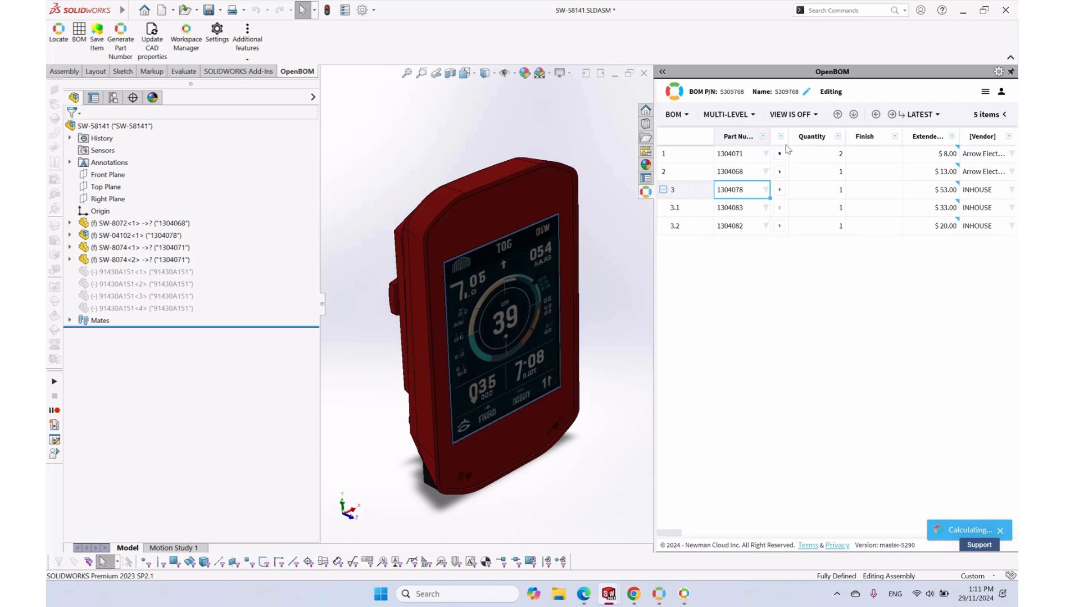
left_click_drag(789, 136, 823, 137)
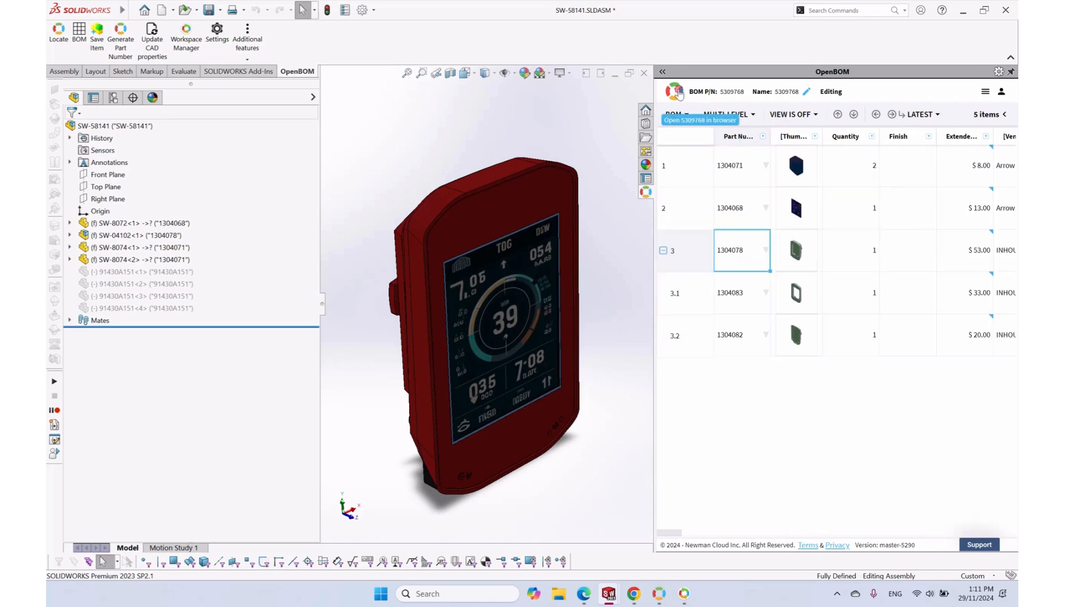
left_click(679, 93)
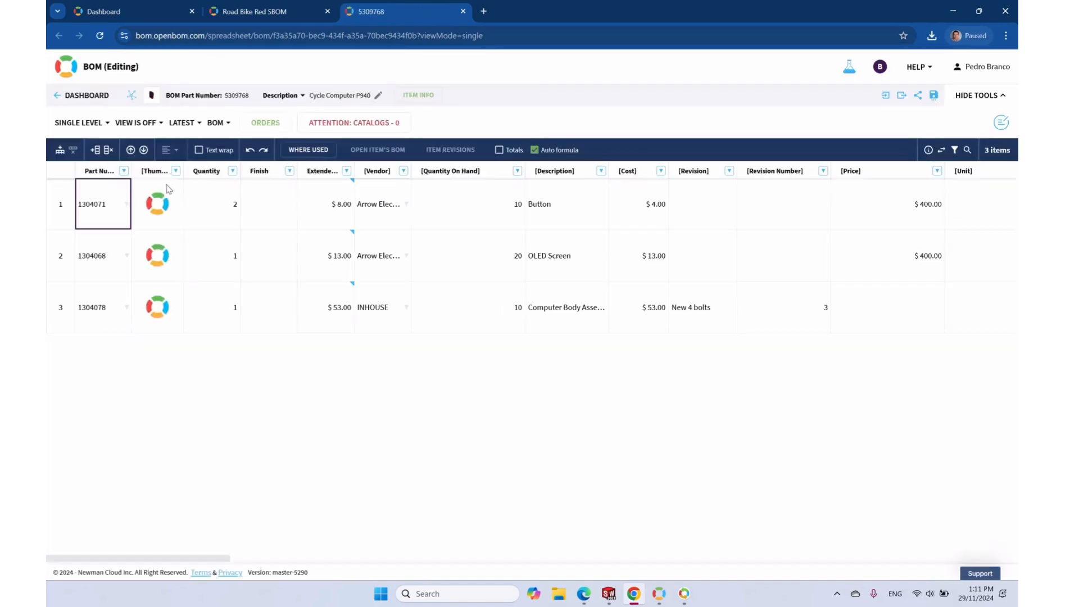
Try the Manufacturing and Purchased Items views of BOM 5309768, settling on Manufacturing
left_click(135, 123)
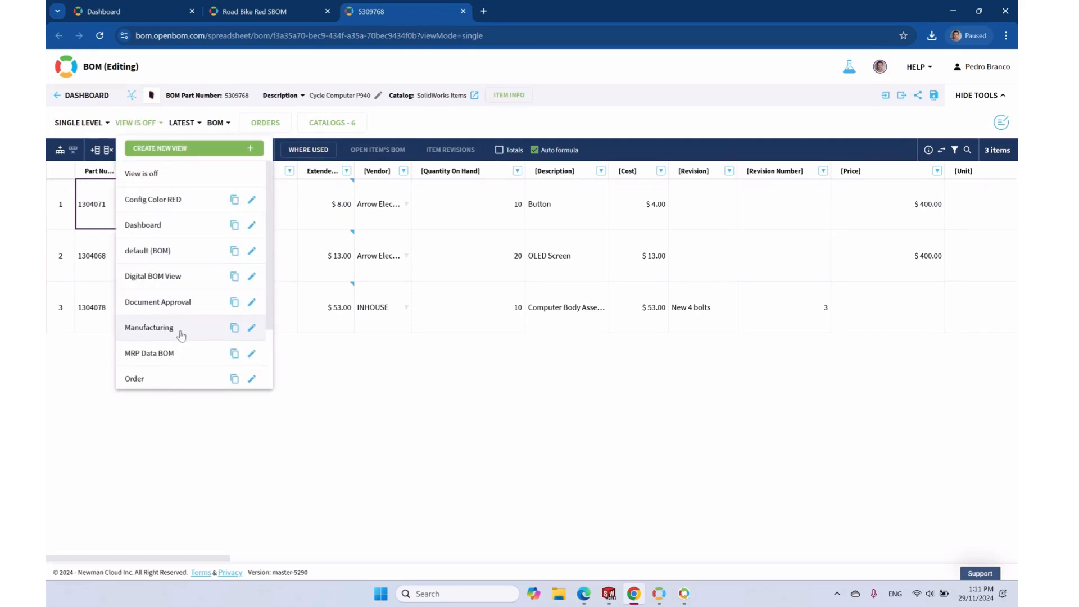
left_click(169, 329)
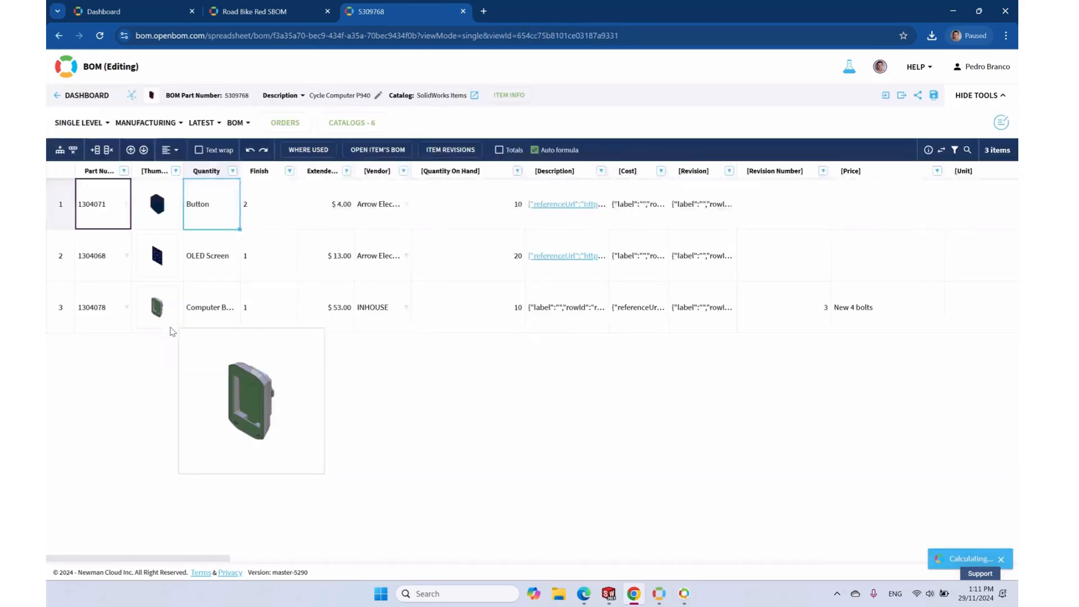
left_click(147, 122)
scroll(167, 292, "down", 1)
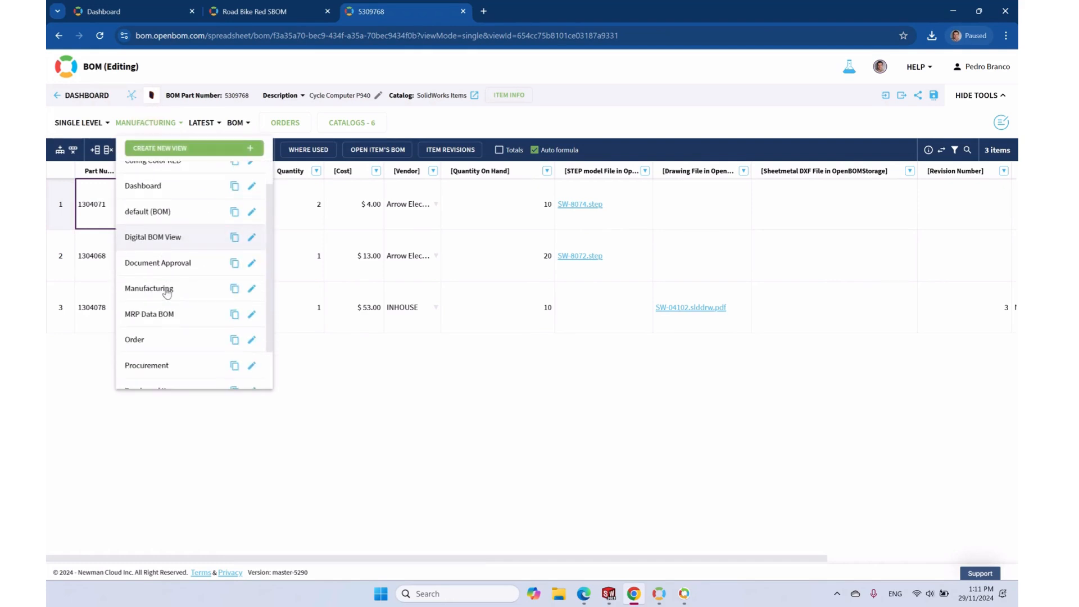
scroll(167, 298, "down", 2)
left_click(168, 354)
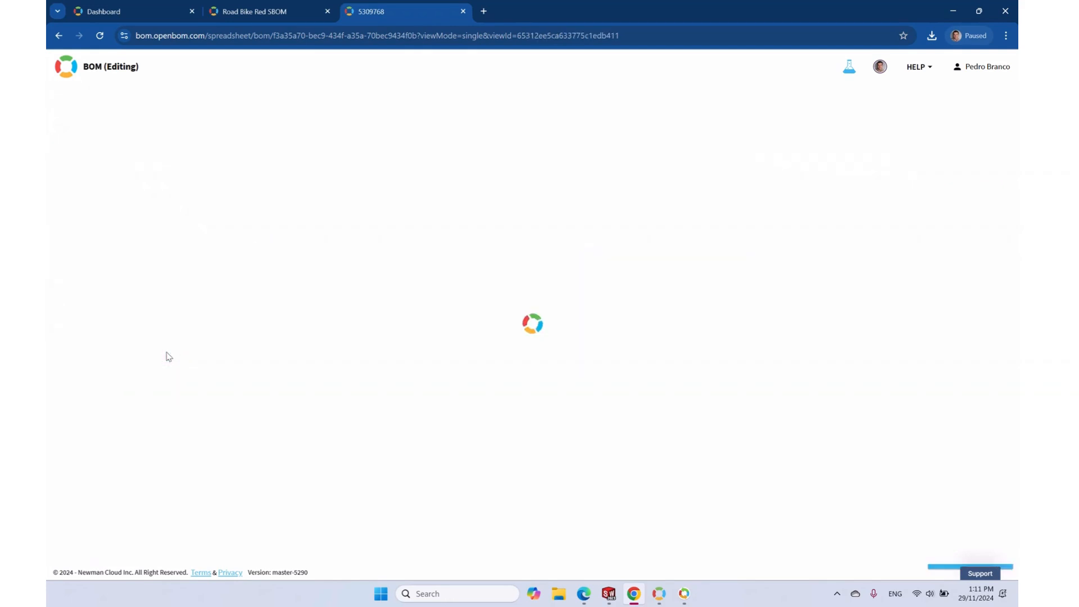
left_click(150, 123)
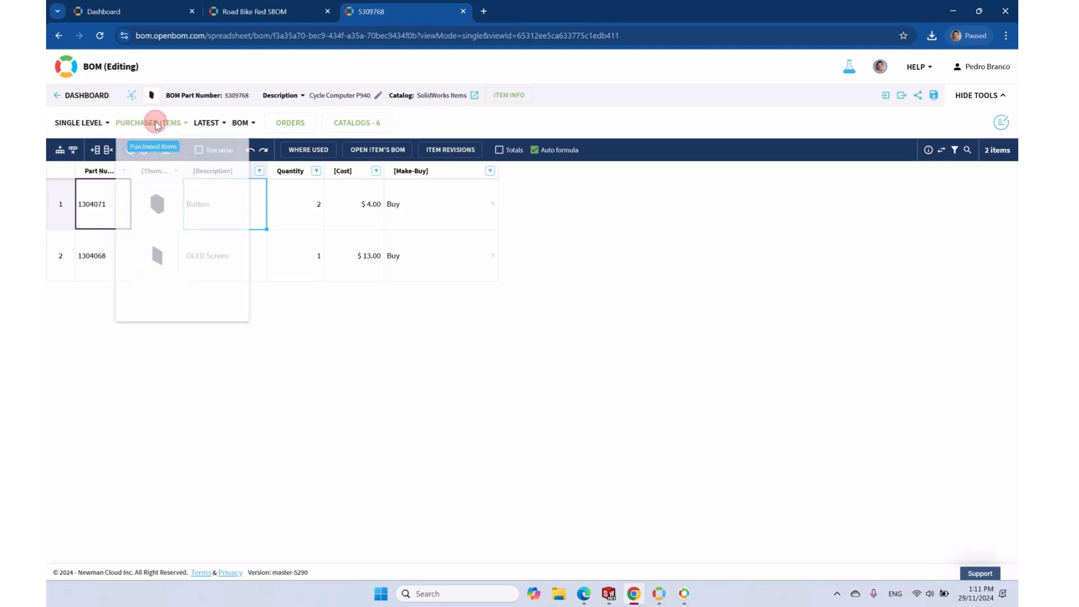
left_click(168, 330)
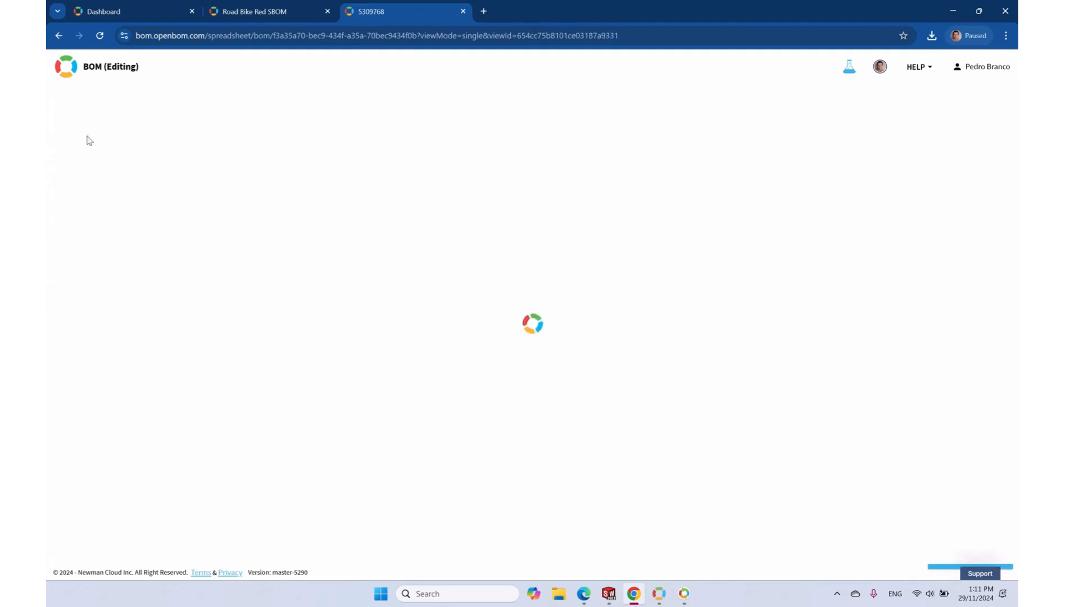
Show the BOM as Multi-Level and expand the computer body to reveal Lower Body and Upper Body
left_click(78, 123)
left_click(83, 171)
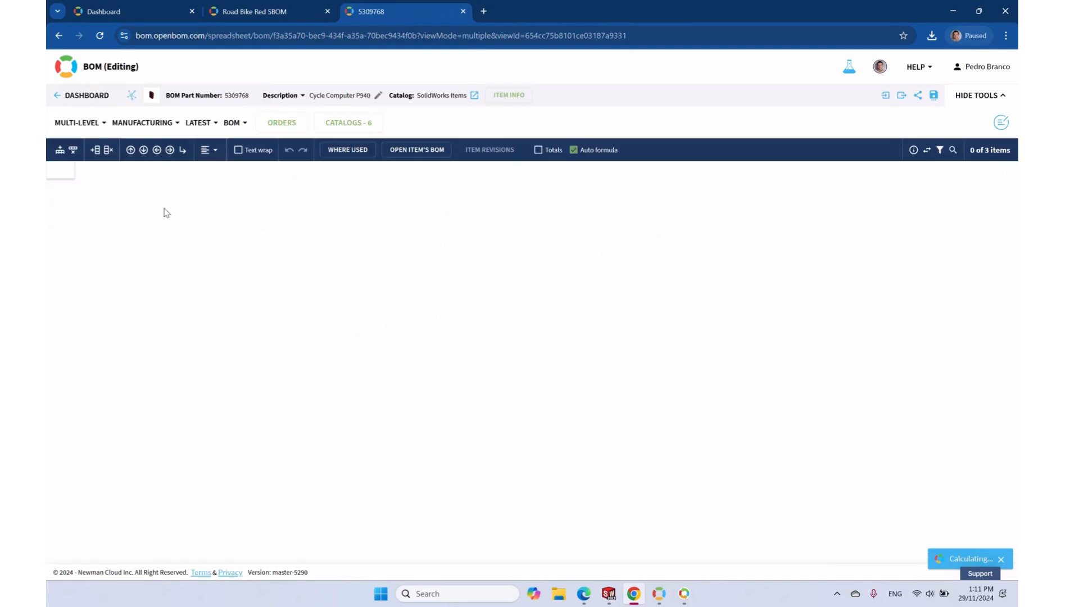
left_click(53, 307)
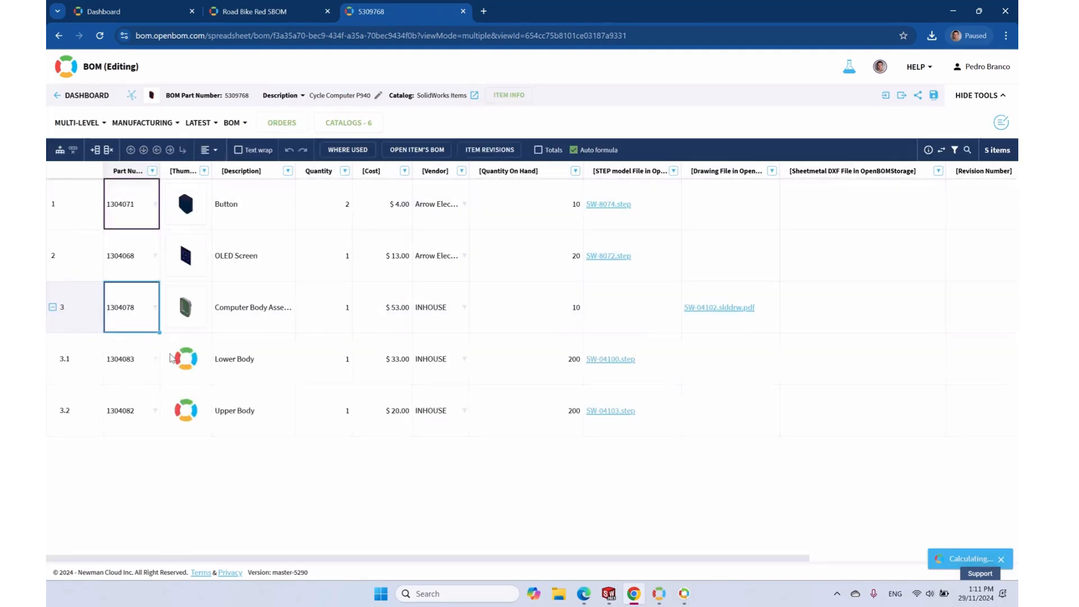
mouse_move(186, 265)
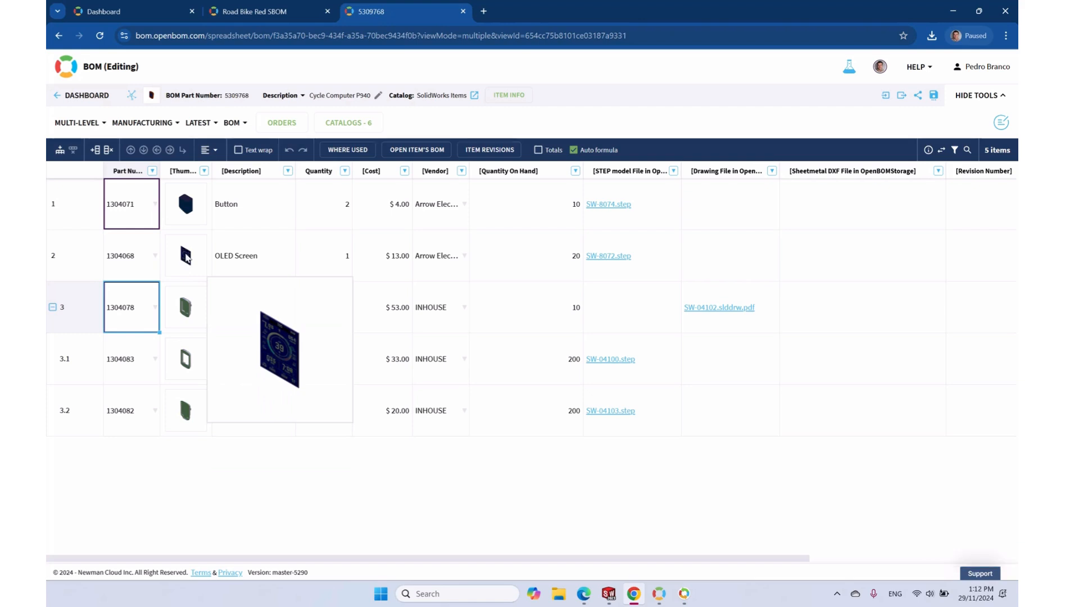
left_click(60, 150)
double_click(123, 201)
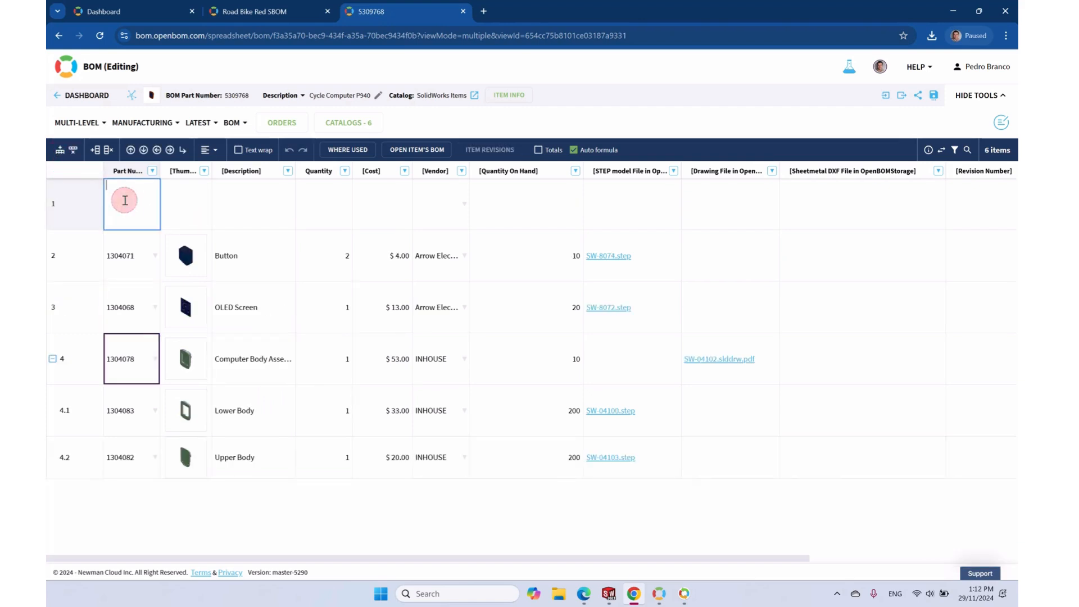
type("700900")
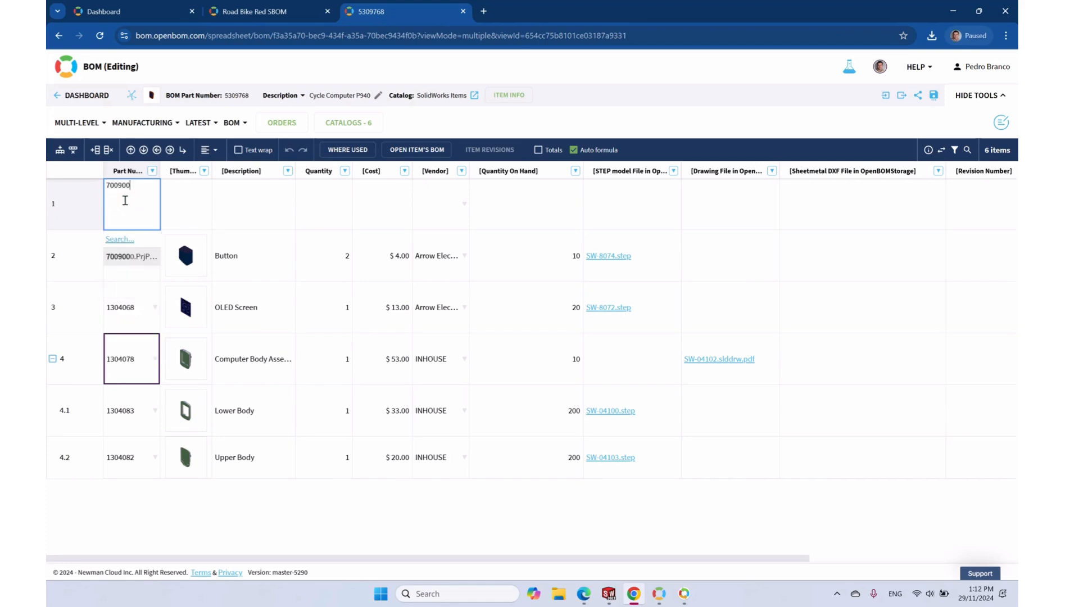
type("0")
left_click(131, 257)
left_click(313, 207)
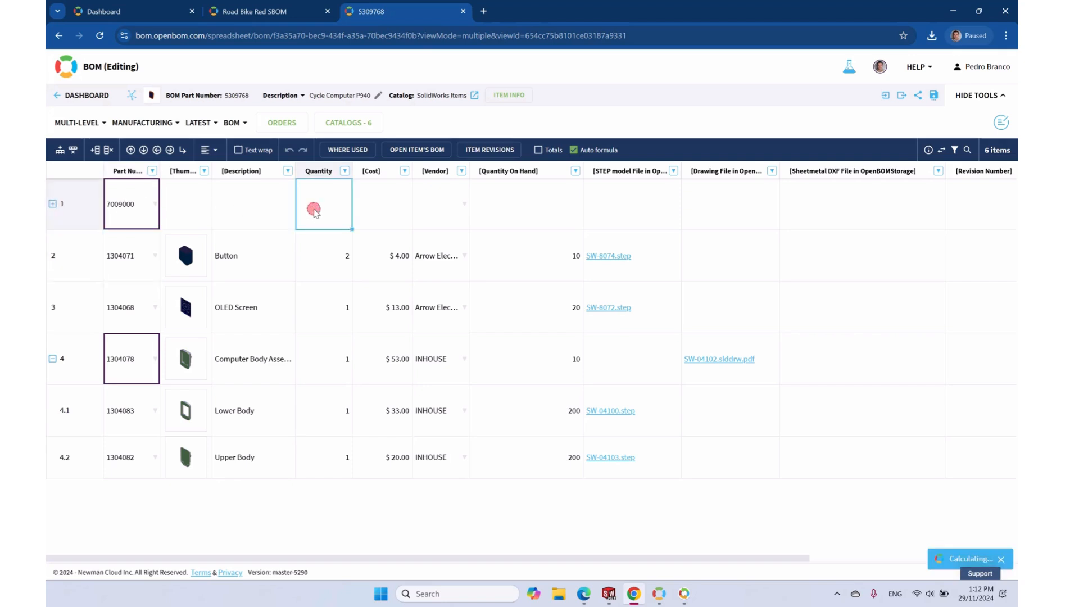
type("1")
left_click(253, 521)
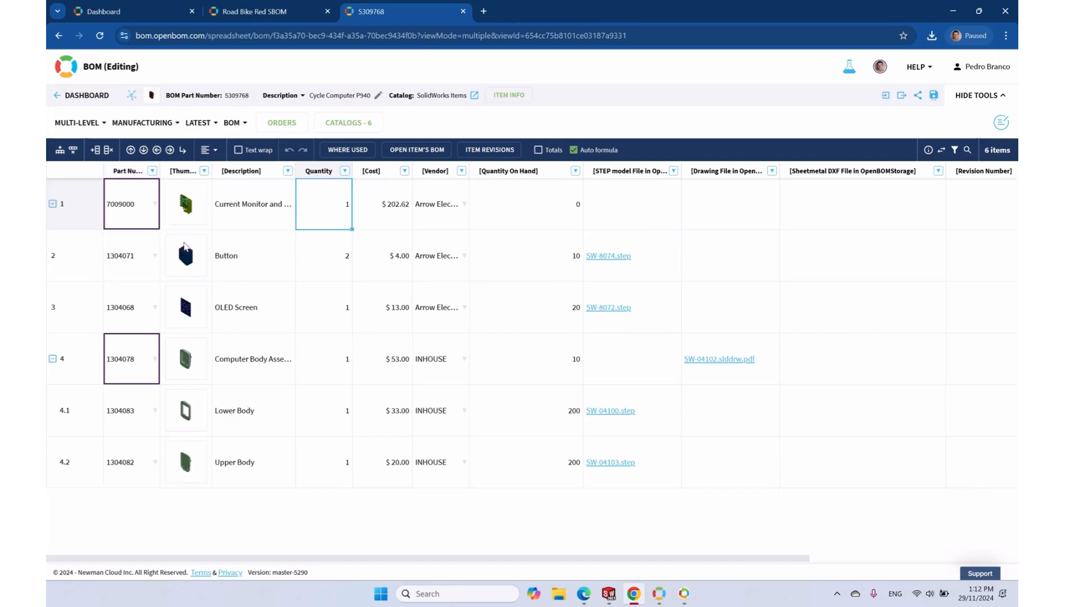
left_click(52, 205)
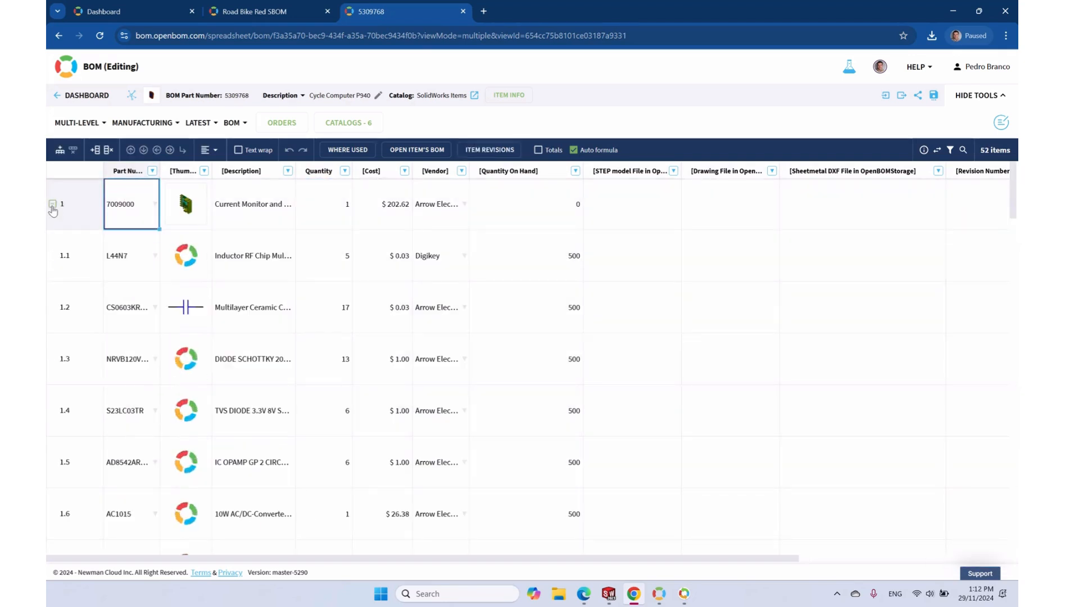
mouse_move(194, 223)
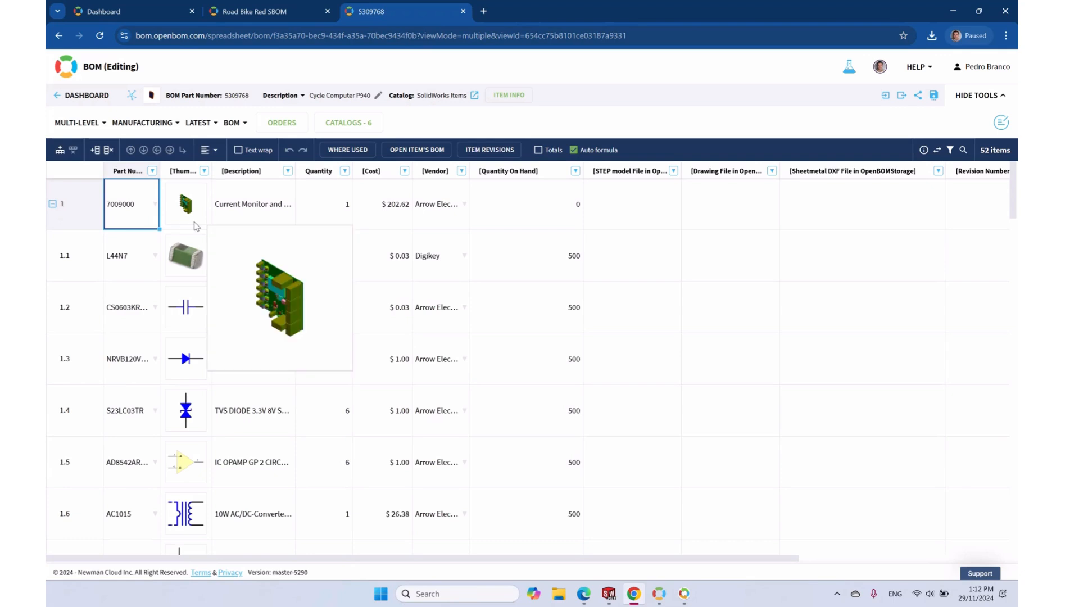
left_click(53, 204)
Insert a new top row holding firmware item FW001238 in the Cycle Computer BOM
left_click(60, 150)
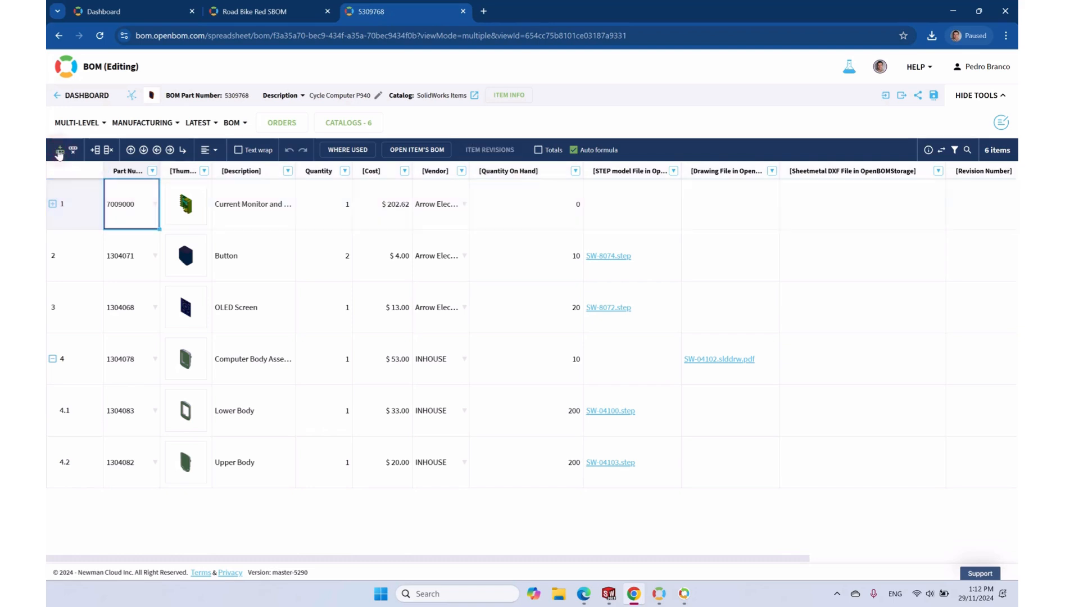
left_click(142, 201)
type("fw")
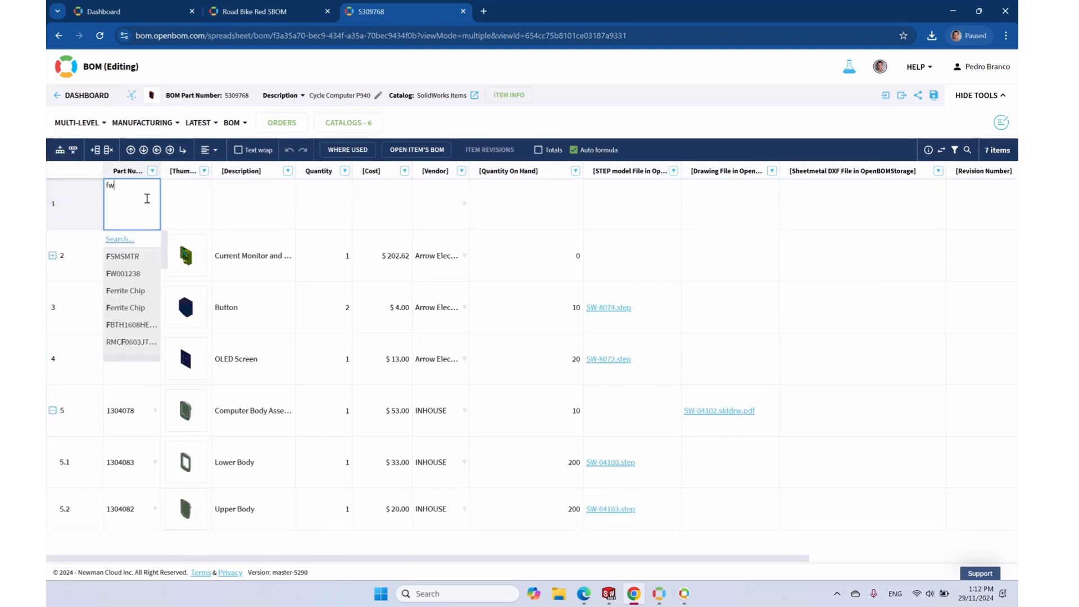
left_click(128, 256)
left_click(369, 209)
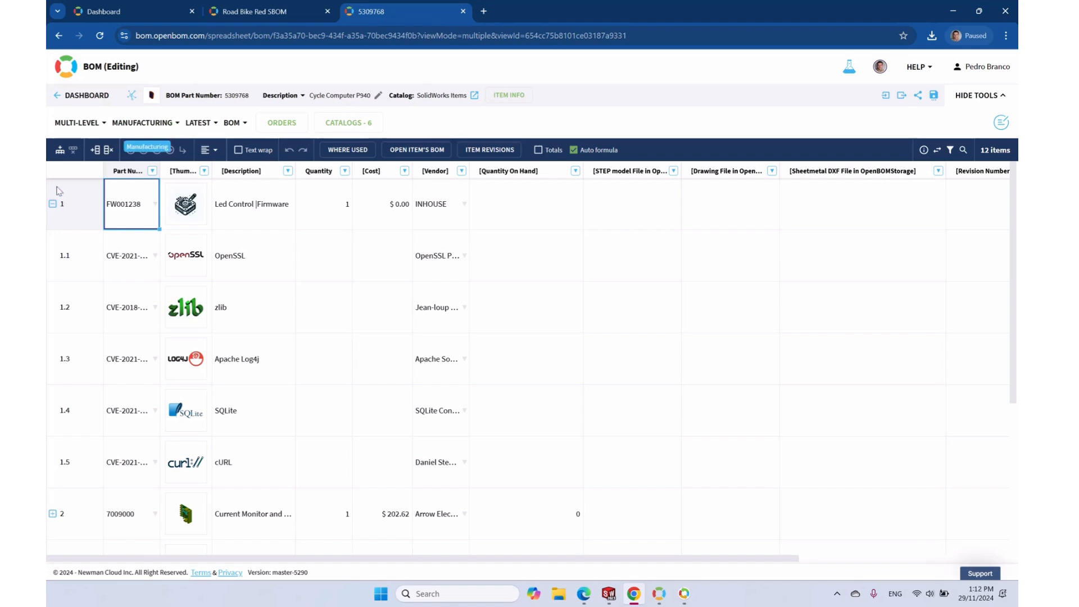
Open FW001238's own BOM and turn the view off to show every column
right_click(130, 212)
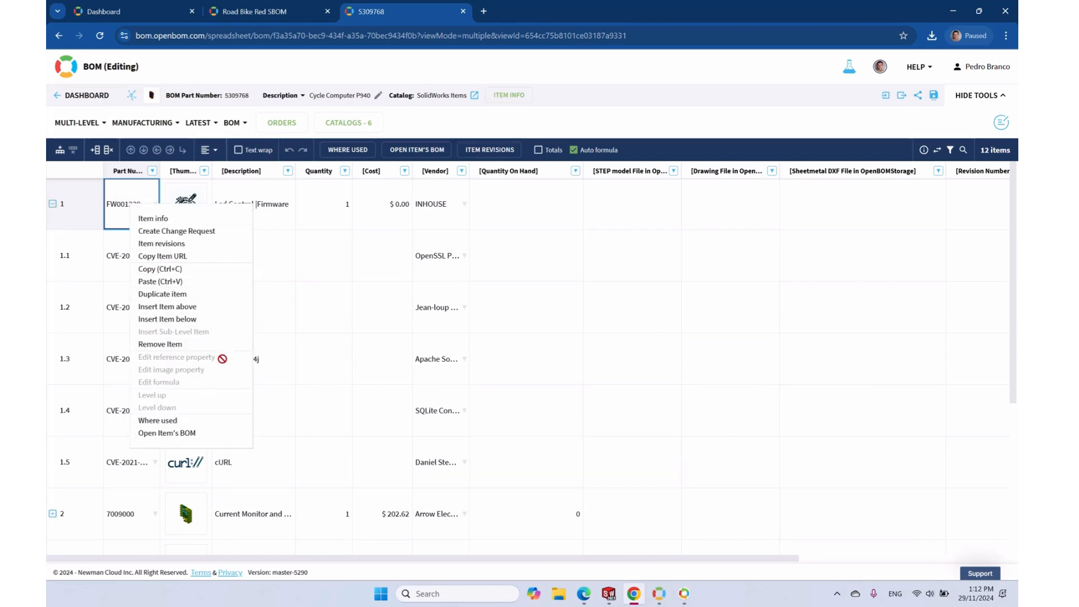
left_click(198, 432)
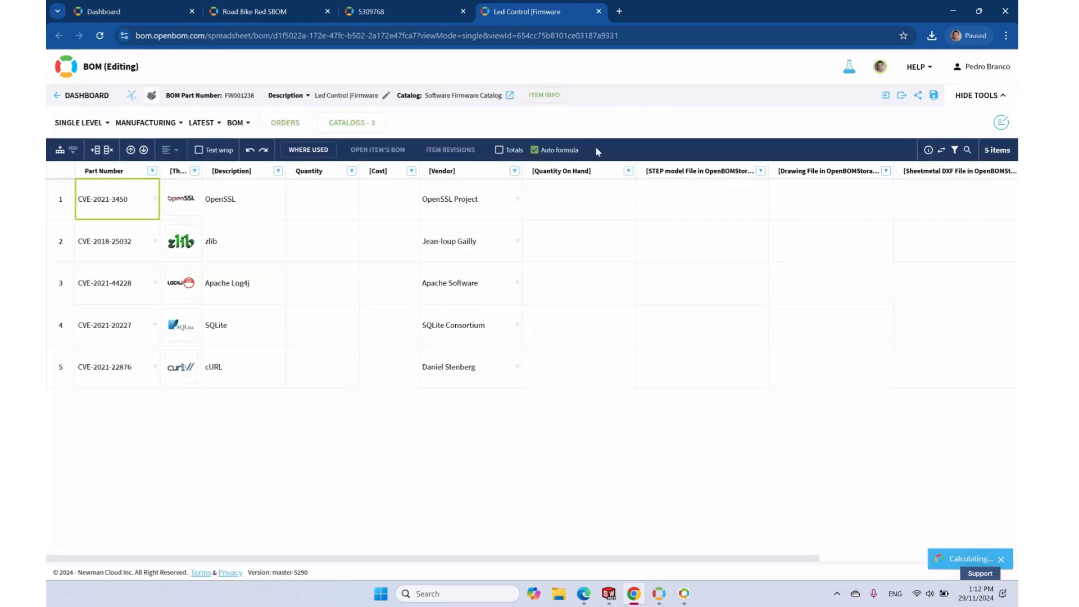
left_click(147, 123)
left_click(178, 175)
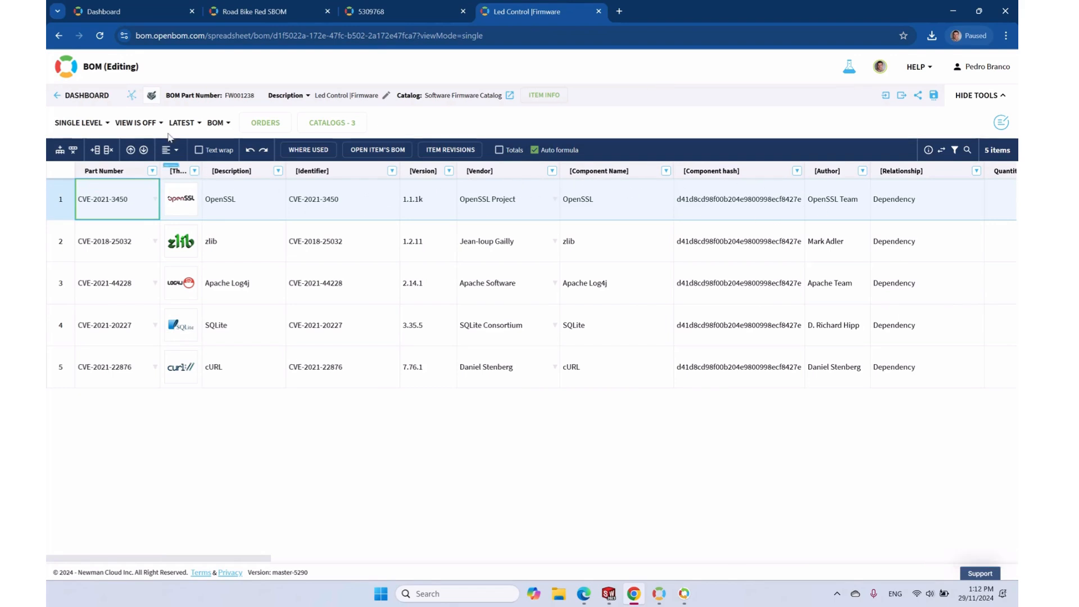
Close the Led Control Firmware tab and briefly expand the Current Monitor item's components
left_click(598, 12)
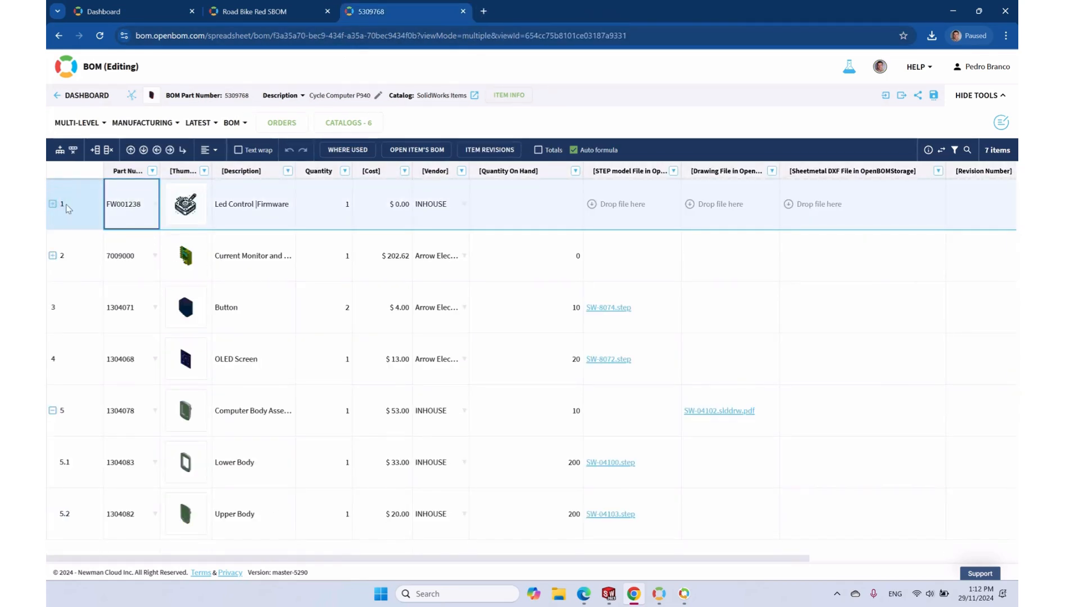
left_click(52, 256)
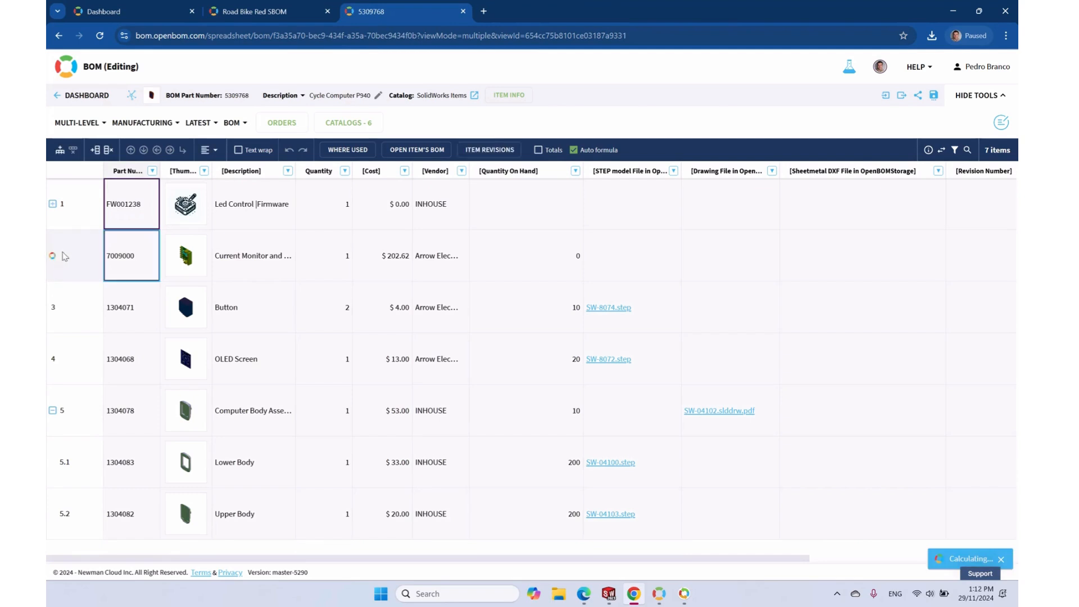
left_click(53, 257)
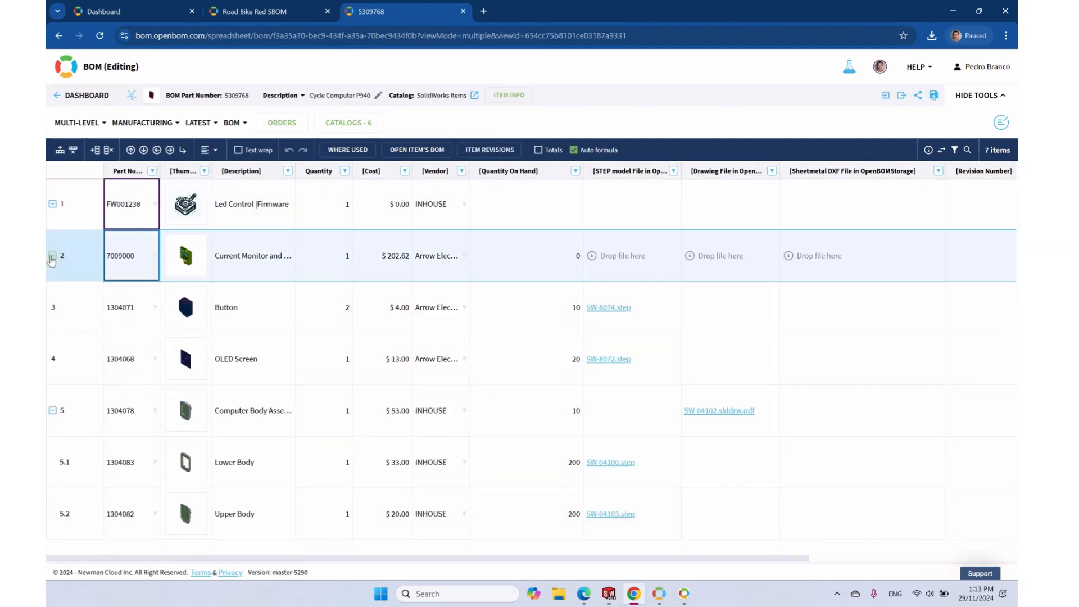
Remove firmware item FW001238 from the Cycle Computer P940 BOM, leaving 6 items
left_click(90, 217)
right_click(89, 200)
key("Escape")
right_click(129, 194)
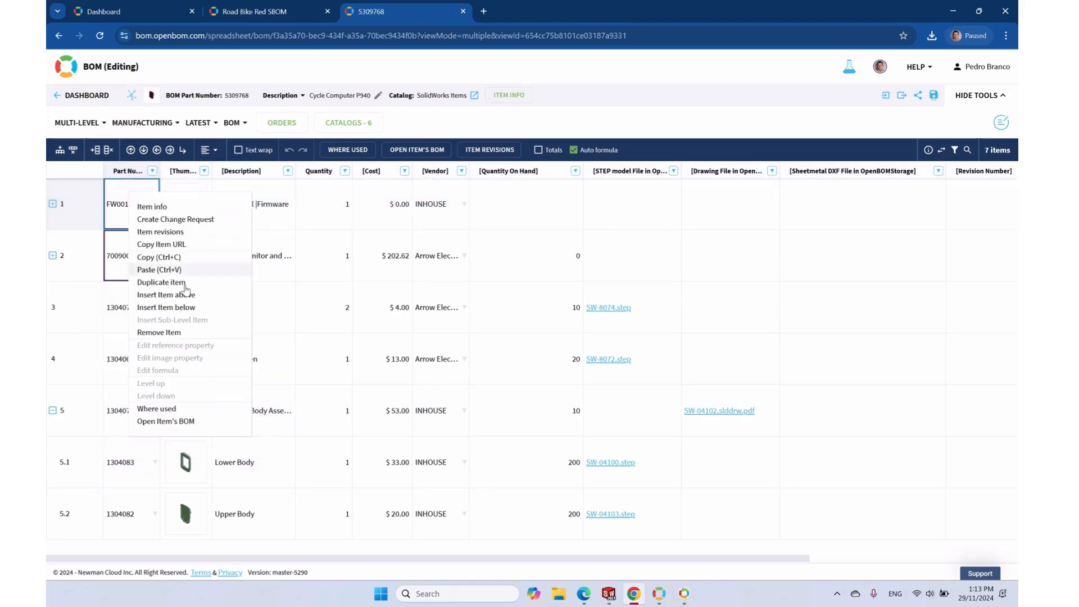
left_click(177, 333)
left_click(626, 175)
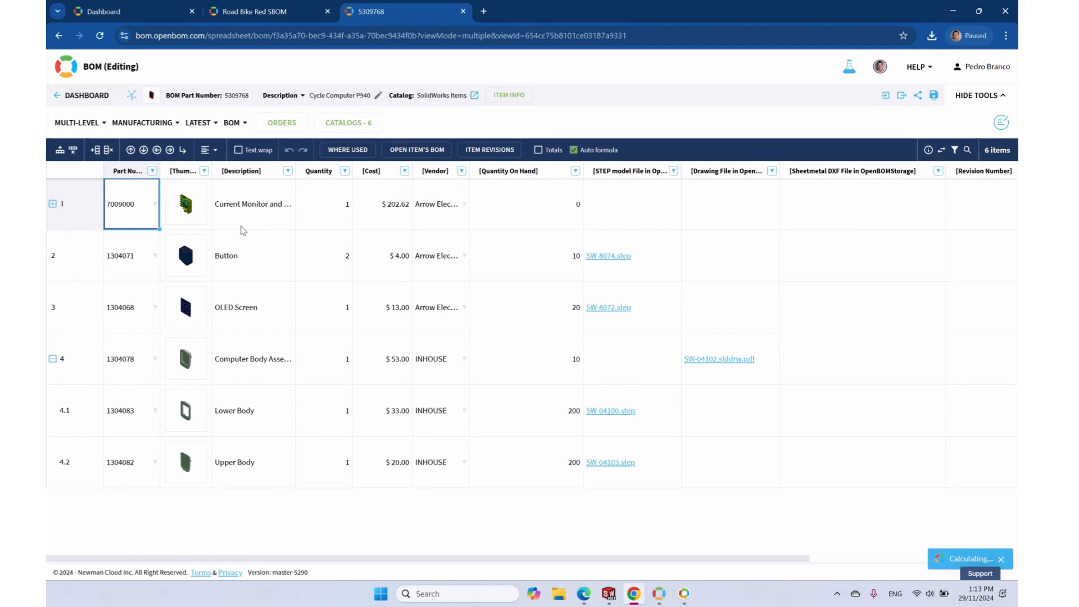
Submit an 'Initial release' change request for the Cycle Computer BOM and list its change requests
left_click(202, 124)
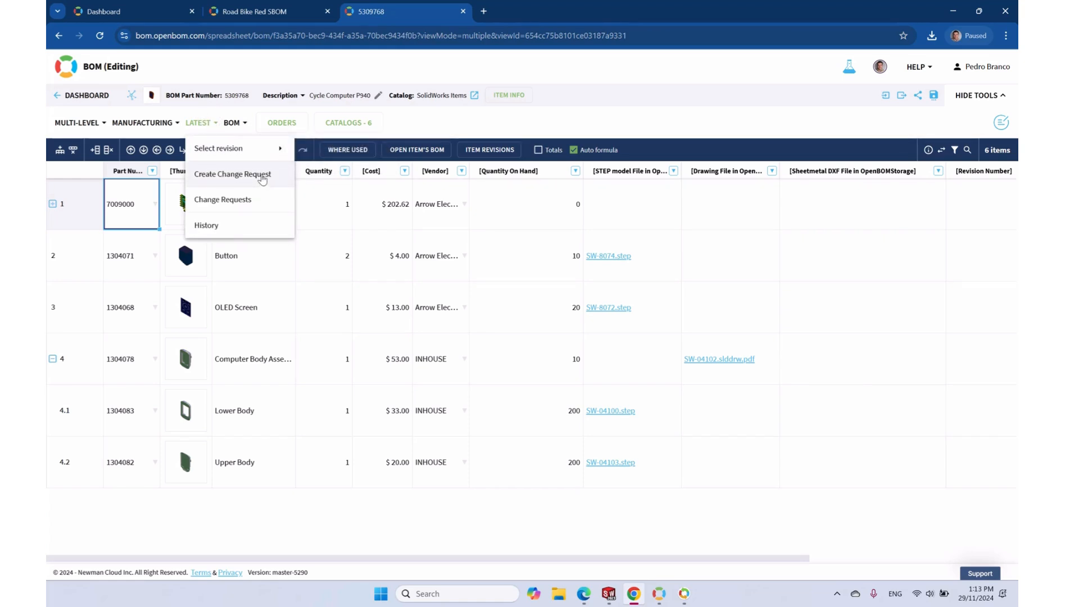
left_click(262, 175)
left_click(478, 188)
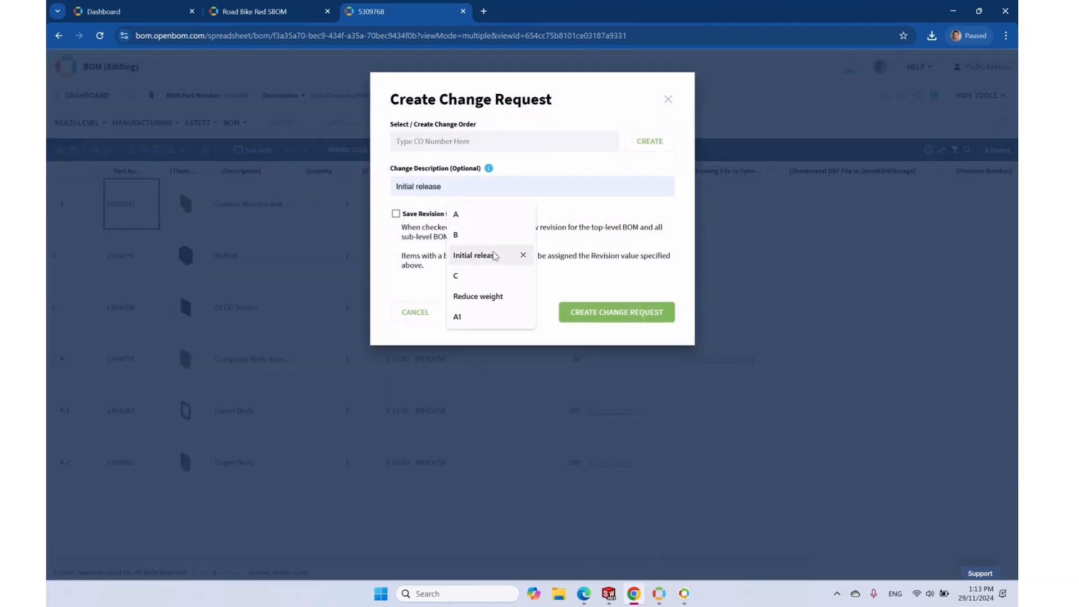
left_click(486, 254)
left_click(618, 314)
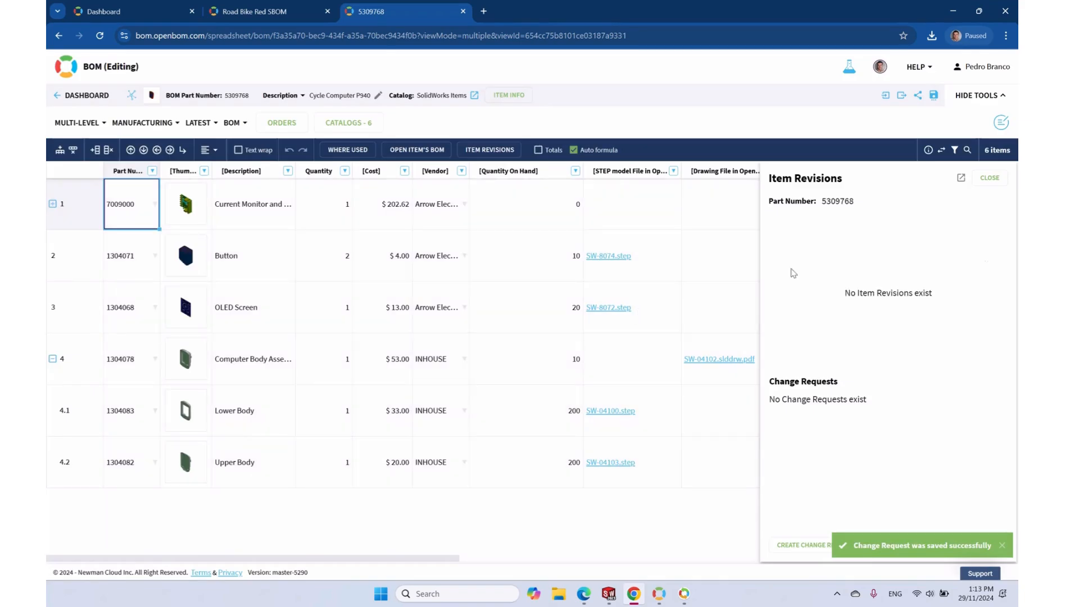
left_click(996, 179)
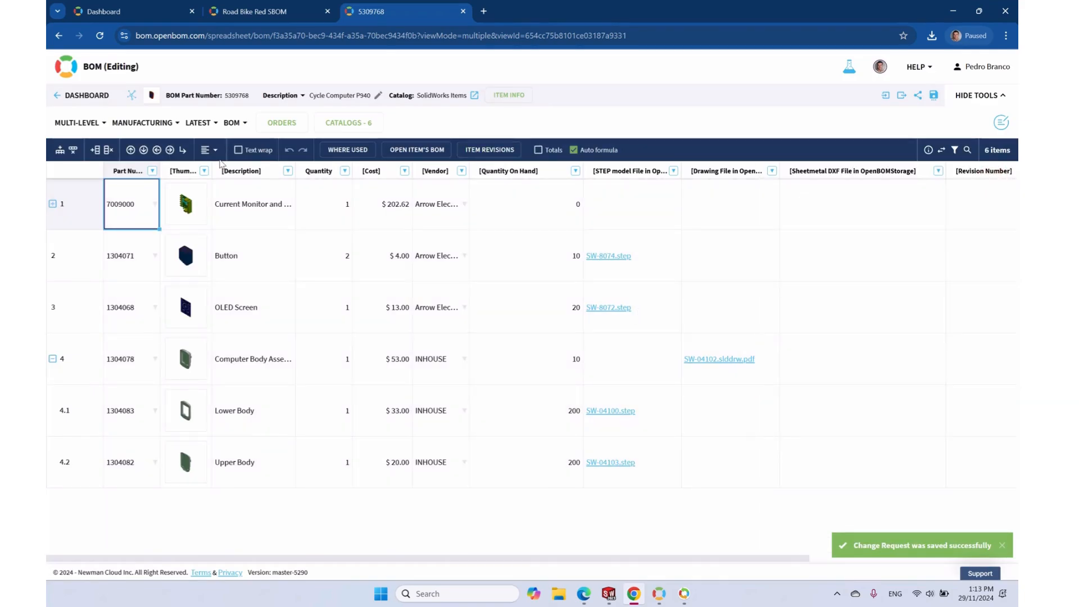
left_click(199, 123)
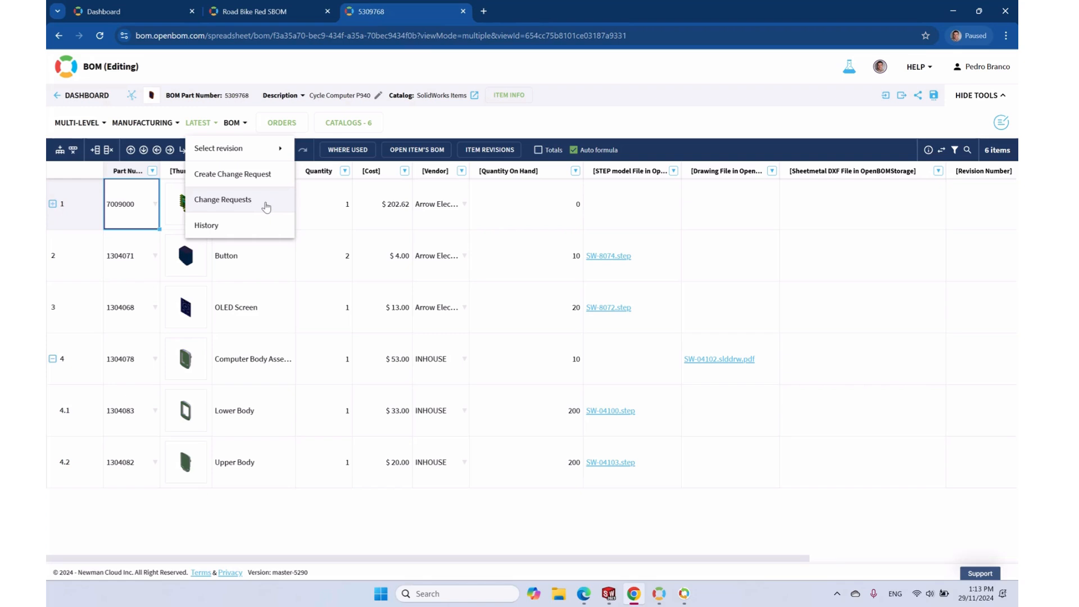
left_click(236, 207)
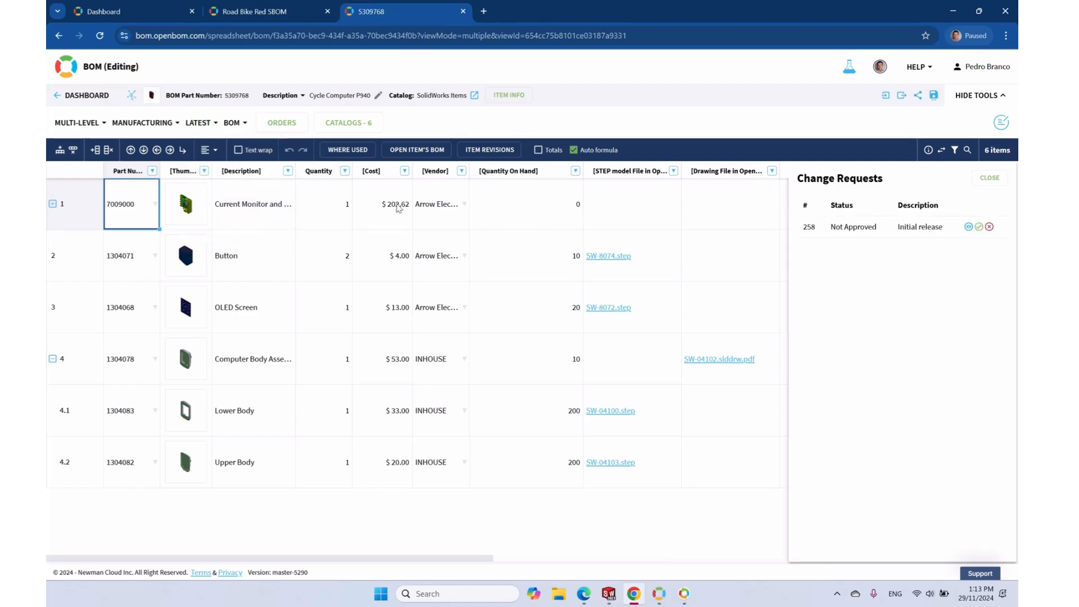
Approve change request 258 and switch the BOM to revision Rev 1 Initial release
left_click(979, 228)
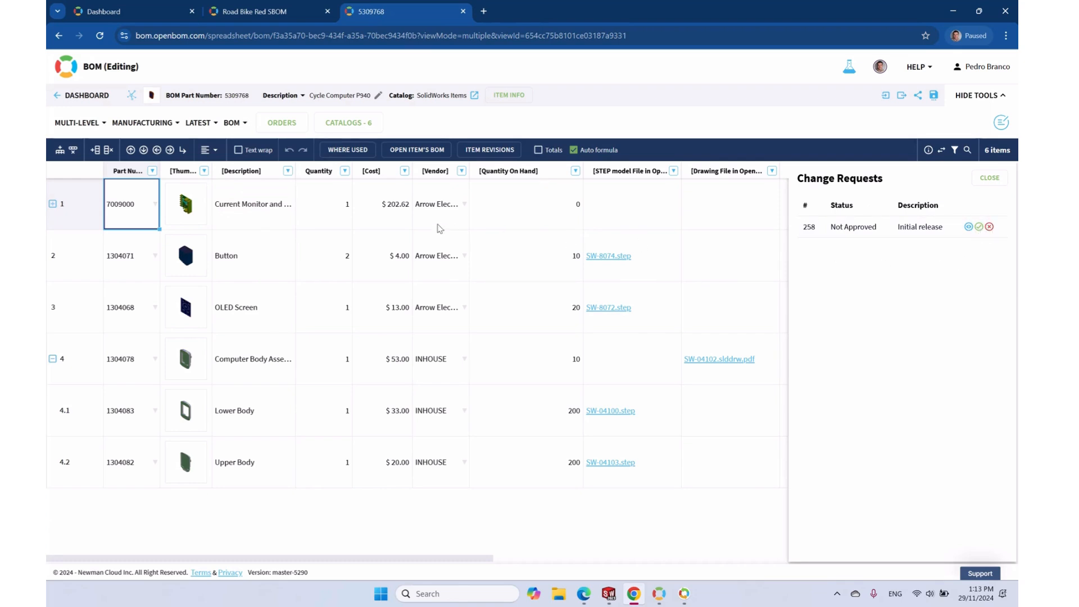
left_click(990, 177)
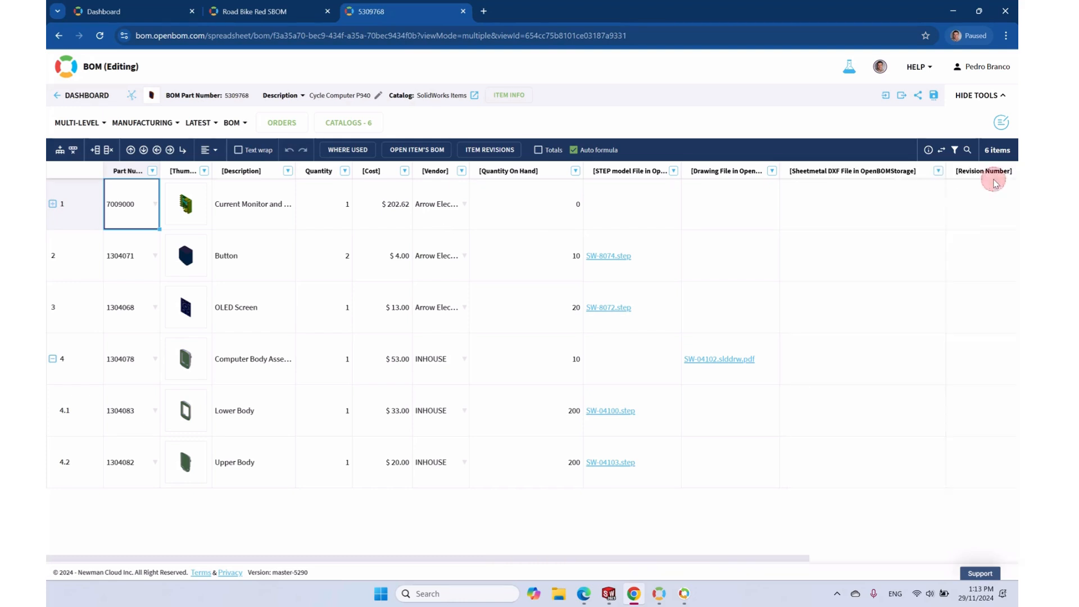
left_click(196, 123)
mouse_move(284, 147)
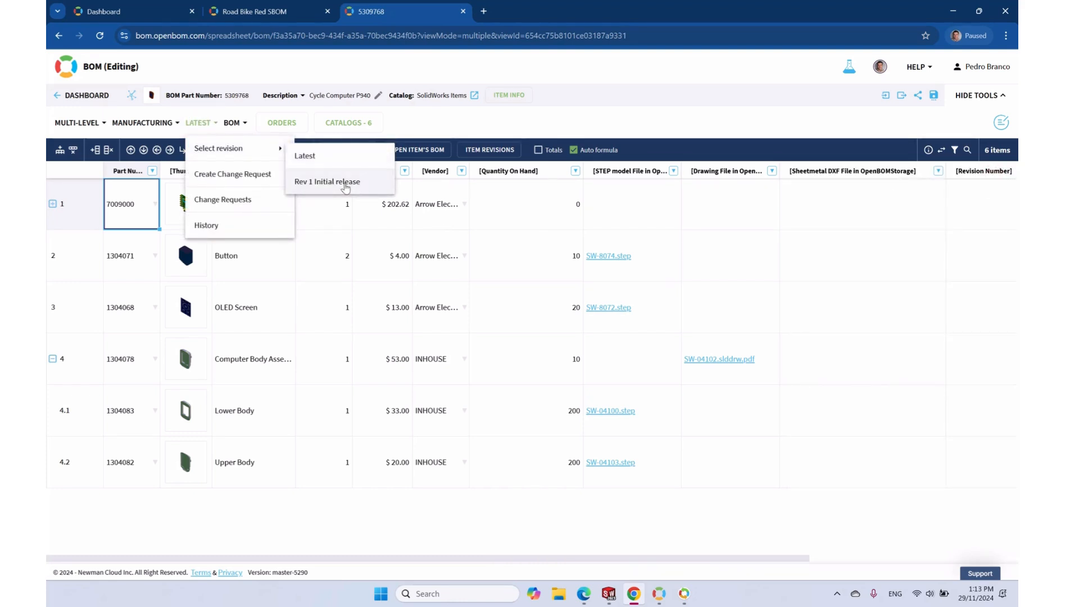
left_click(345, 183)
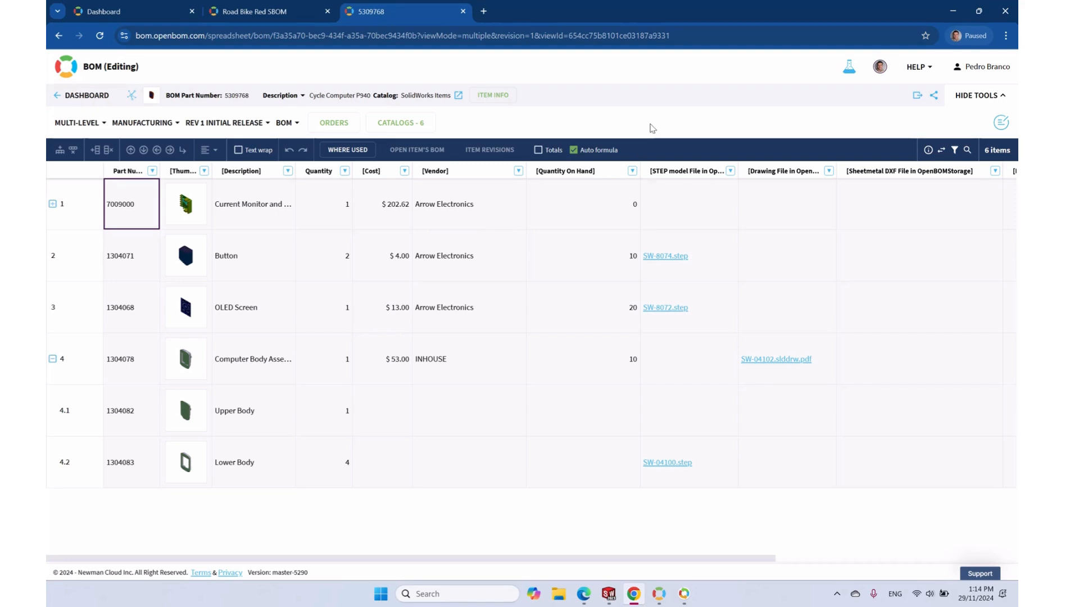
Export Rev 1 as a multi-level BOM in 5309768.ZIP with its stored files, and check the contents
left_click(918, 97)
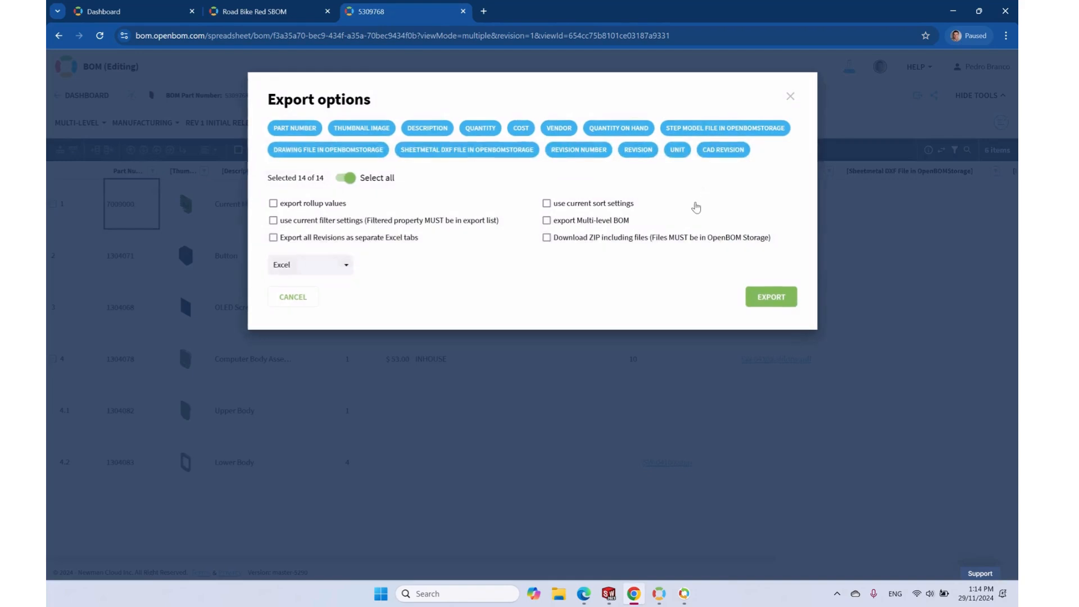
left_click(587, 238)
left_click(771, 313)
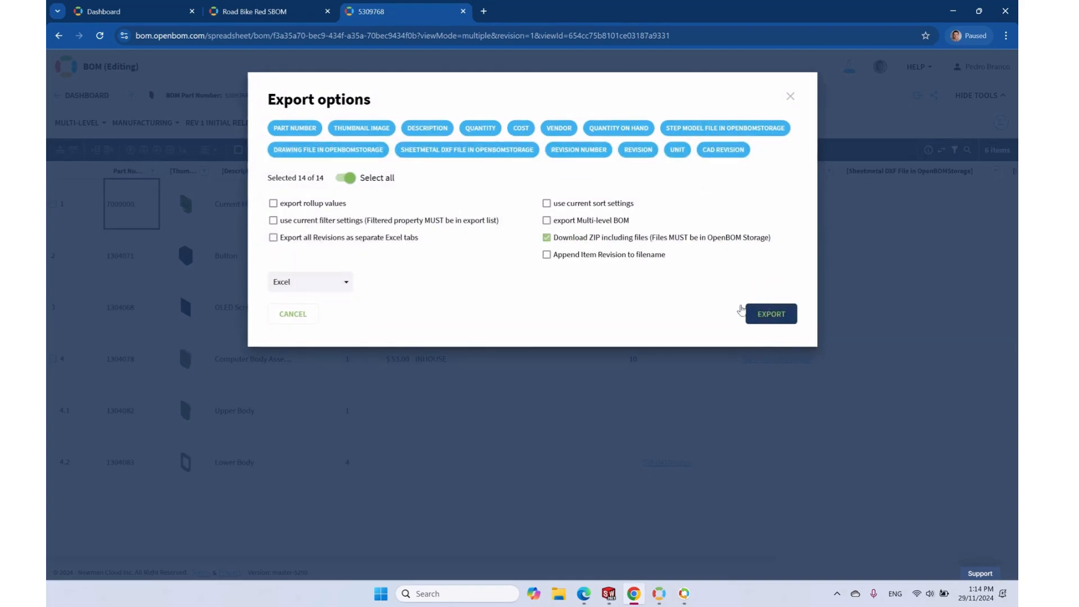
left_click(579, 220)
left_click(775, 313)
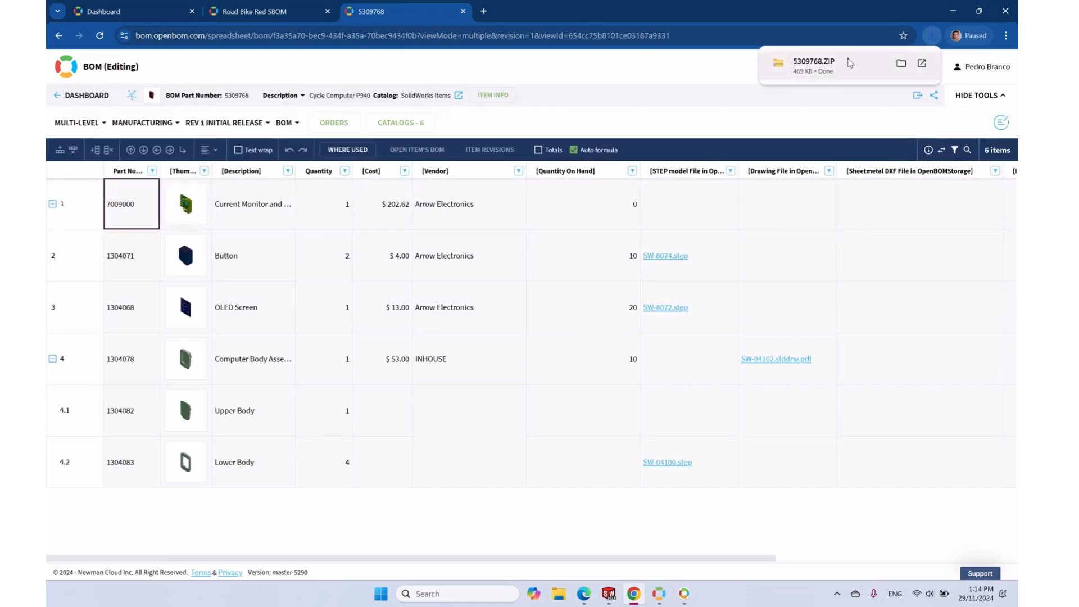
left_click(849, 63)
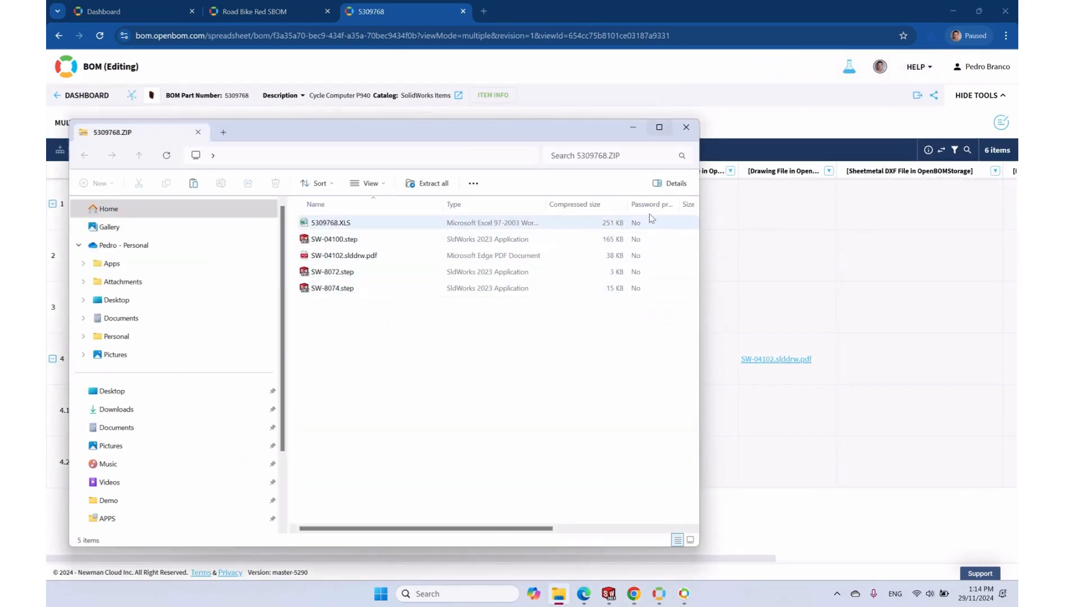
left_click(685, 128)
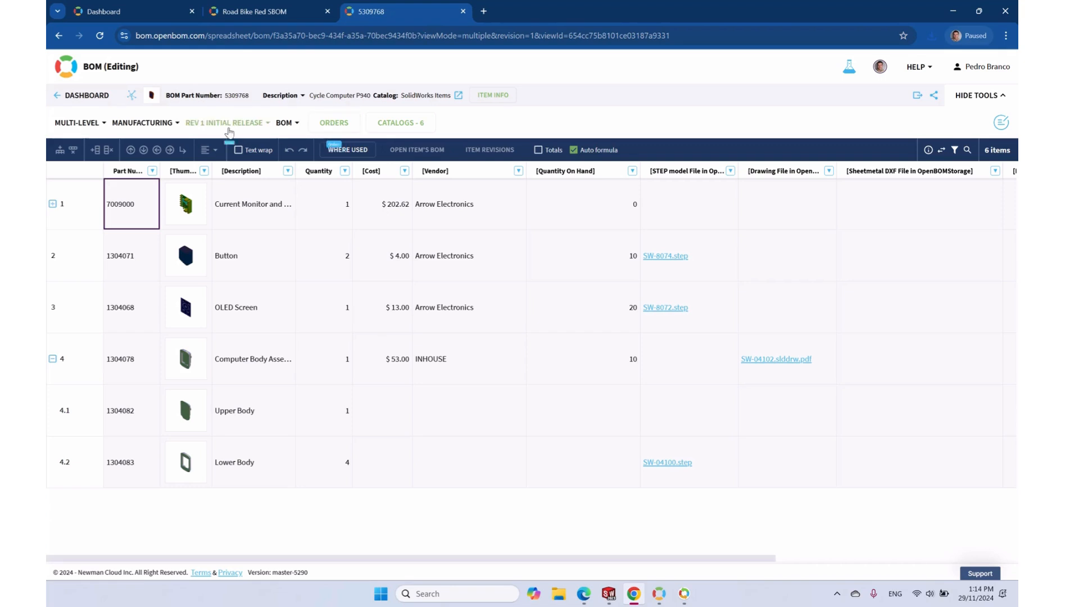
Save a 5-unit order with a description for BOM 5309768 and open Order 1 5309768
left_click(337, 128)
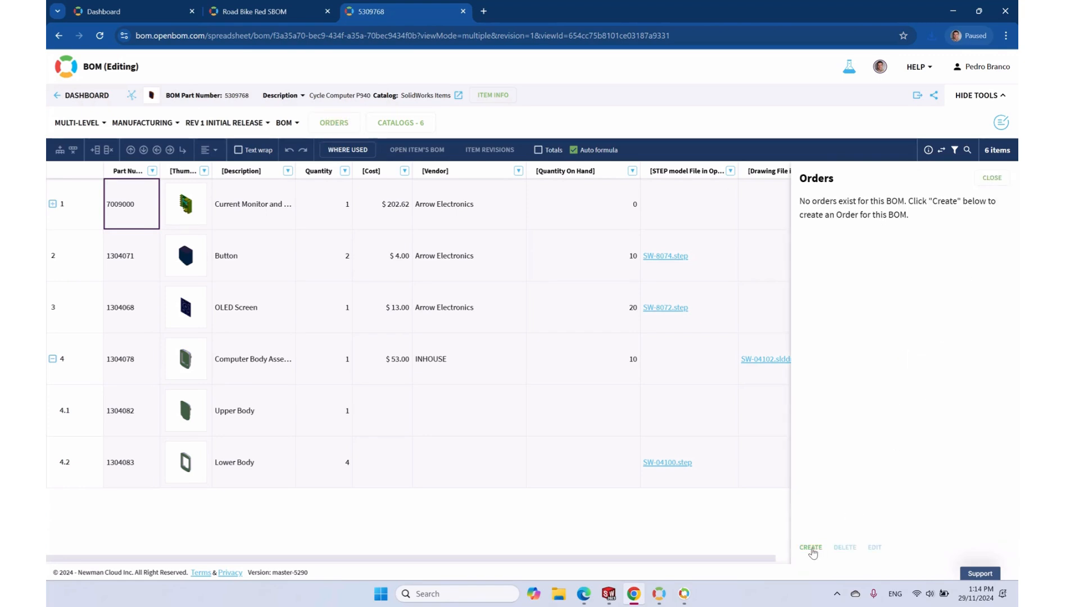
left_click(811, 547)
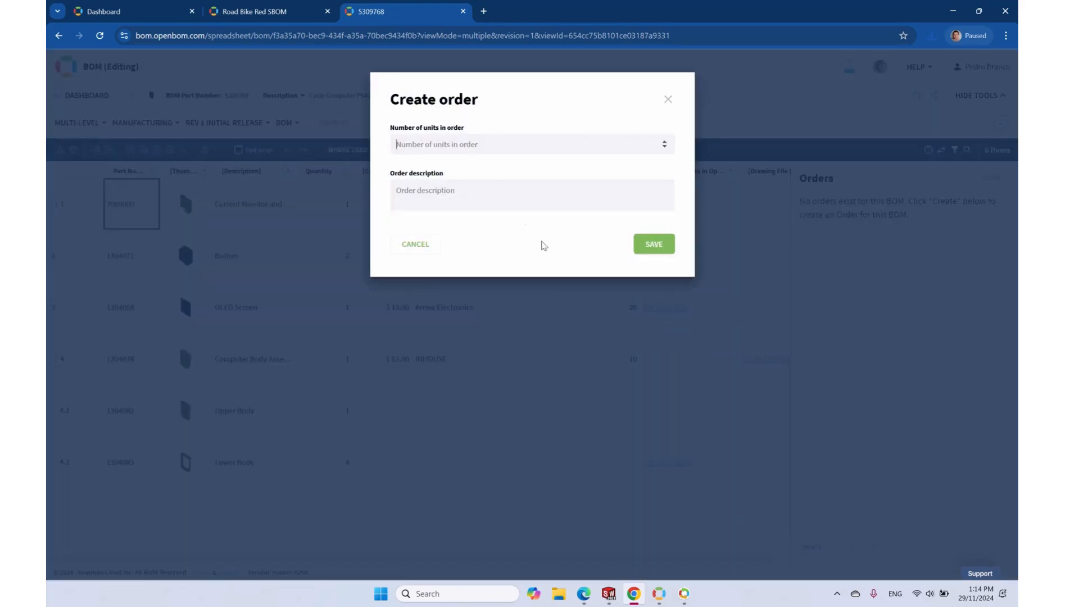
type("4")
left_click(457, 185)
type("4")
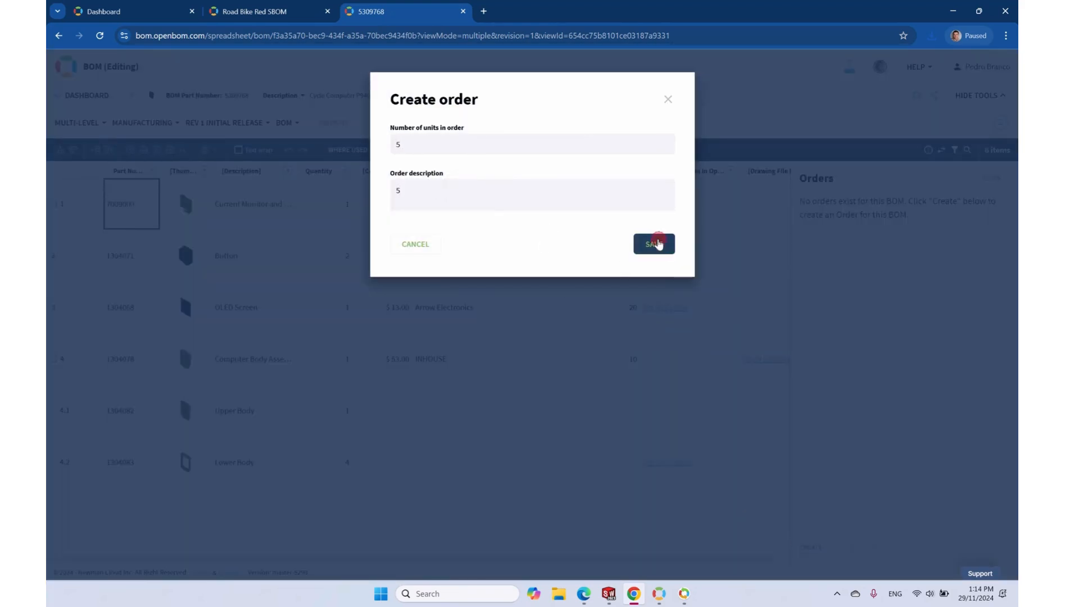
left_click(655, 244)
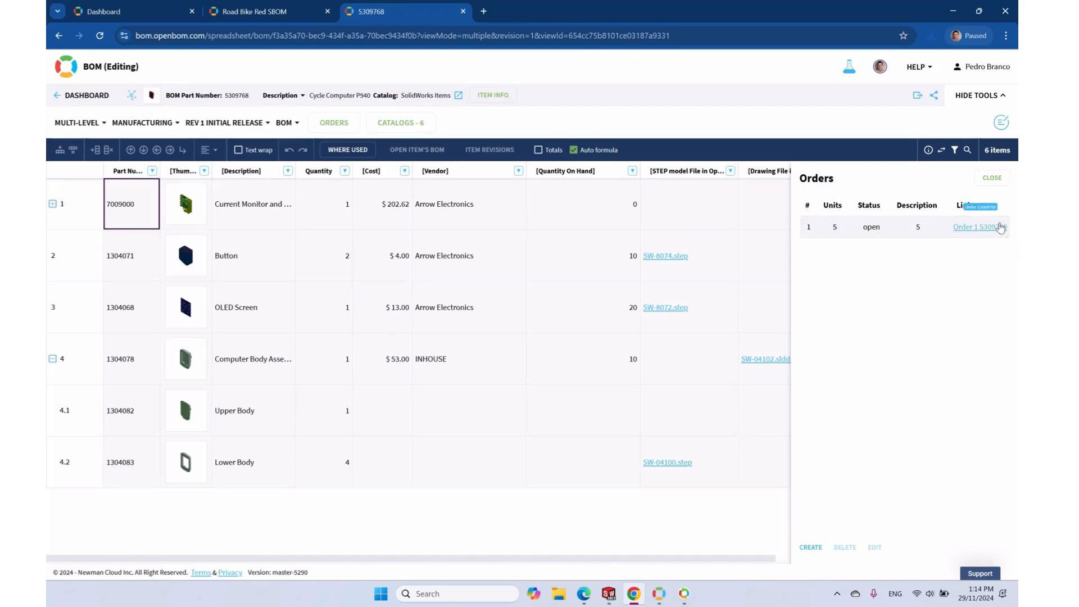
left_click(991, 227)
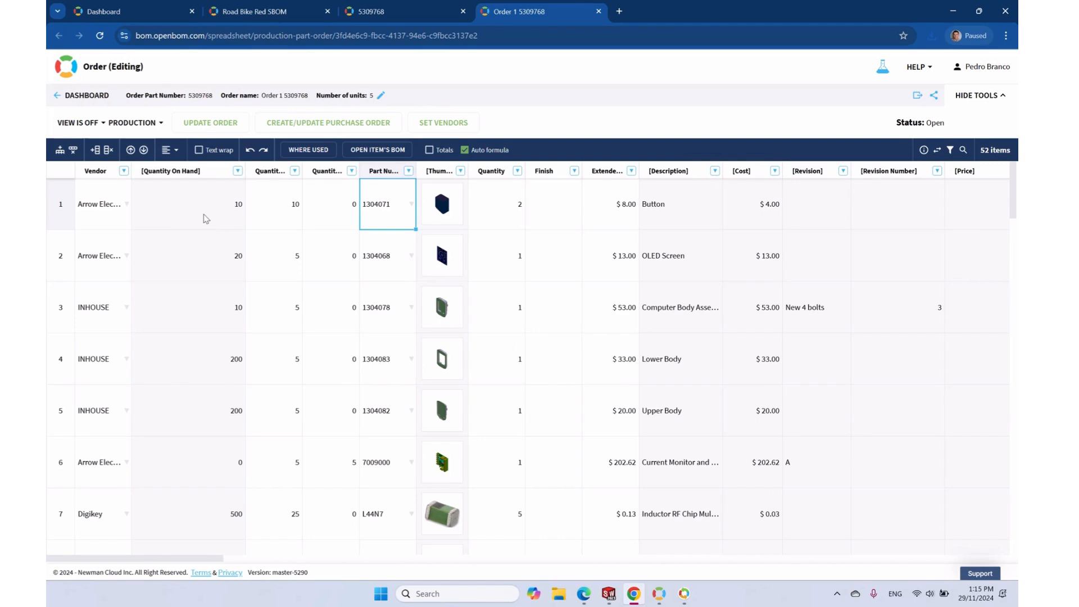
left_click(179, 211)
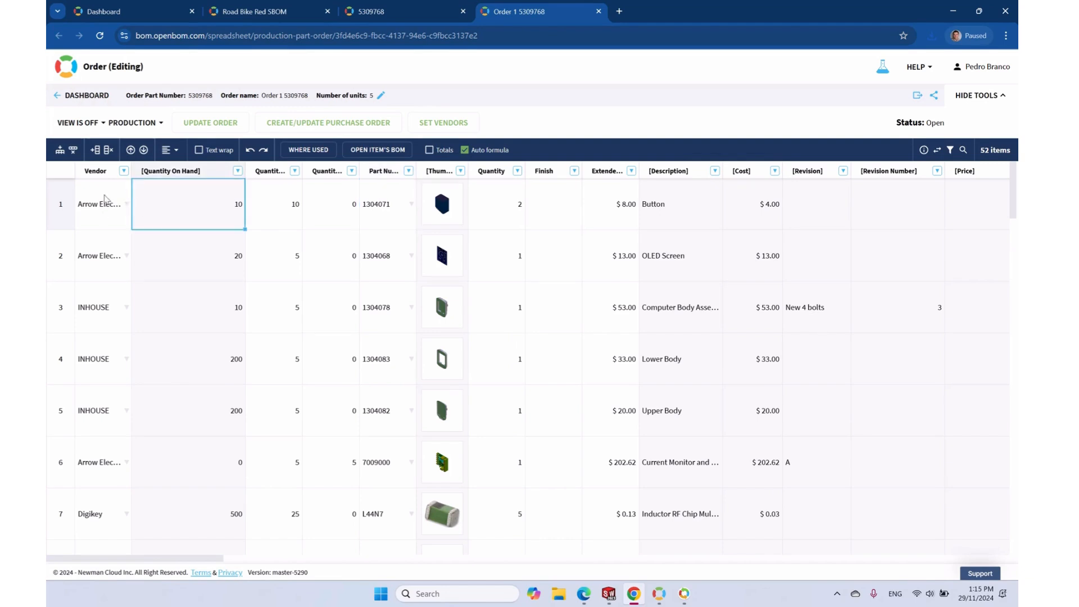
Widen the Vendor column and turn on text wrap so long names and headers show in full
left_click_drag(132, 171, 156, 171)
left_click(199, 149)
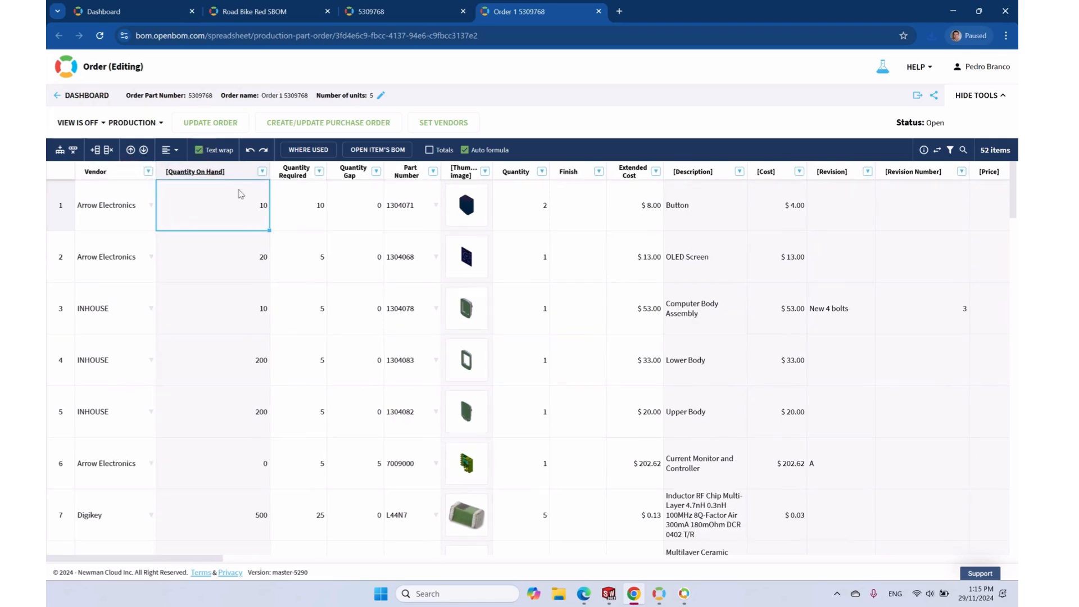
left_click(308, 208)
Filter the Quantity Gap column to values not equal to 0, then start creating purchase orders
scroll(382, 280, "down", 15)
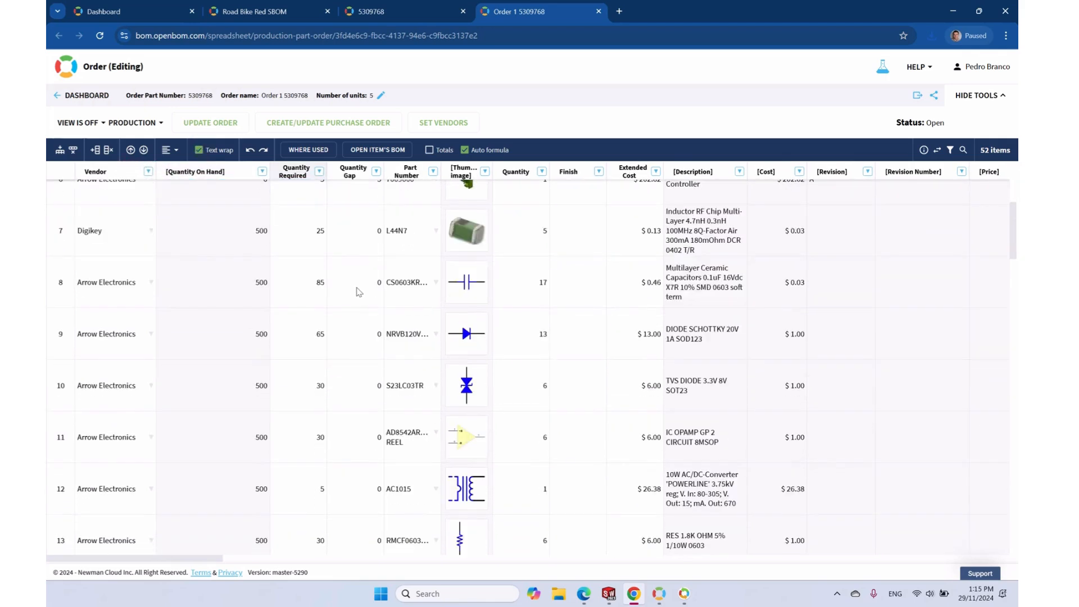
scroll(363, 299, "down", 12)
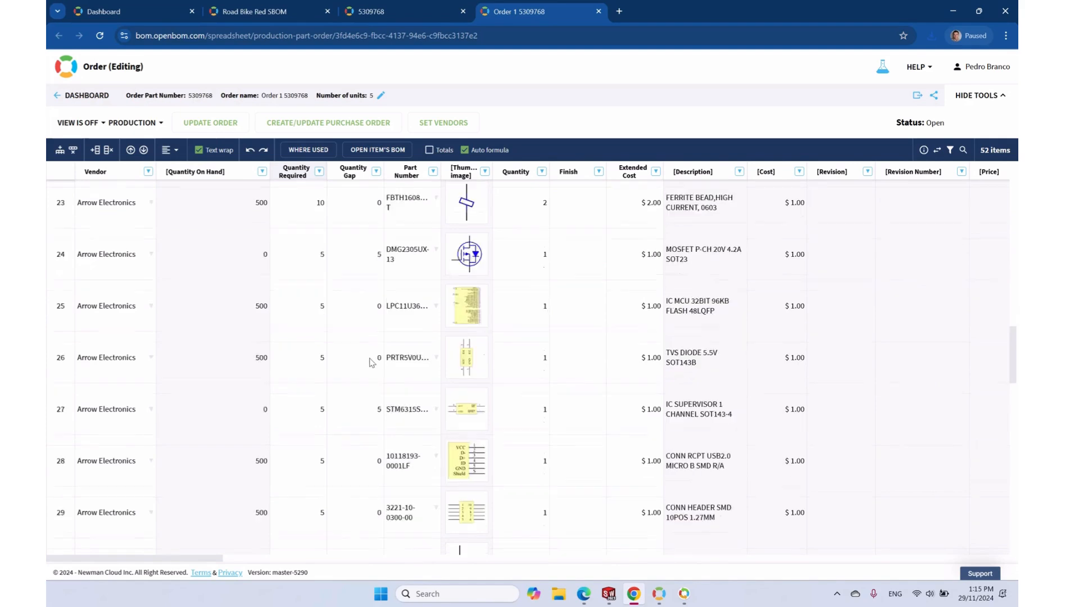
scroll(366, 362, "down", 2)
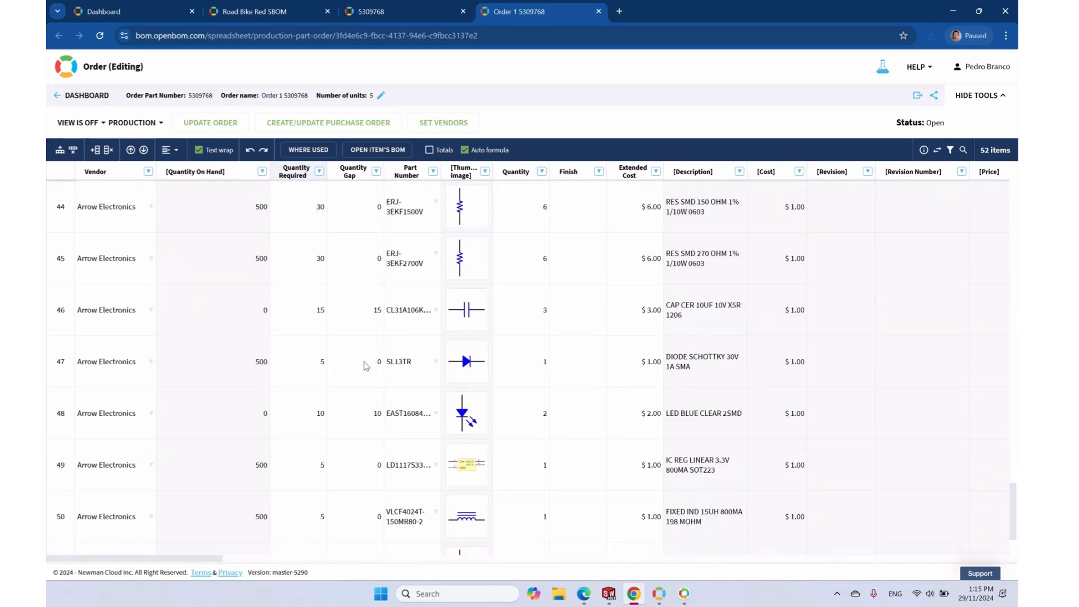
left_click(376, 171)
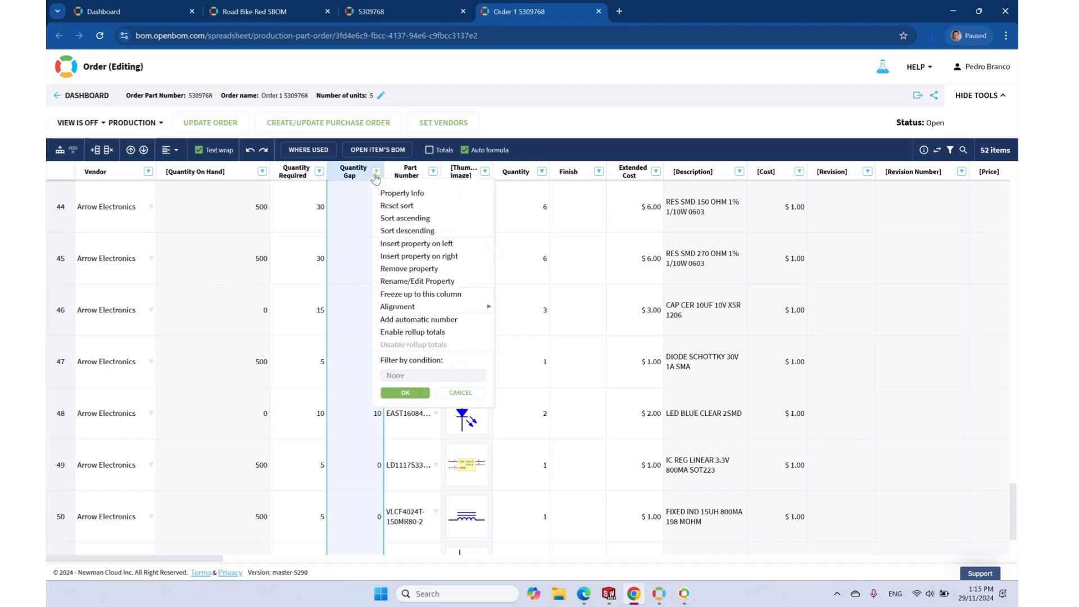
left_click(434, 375)
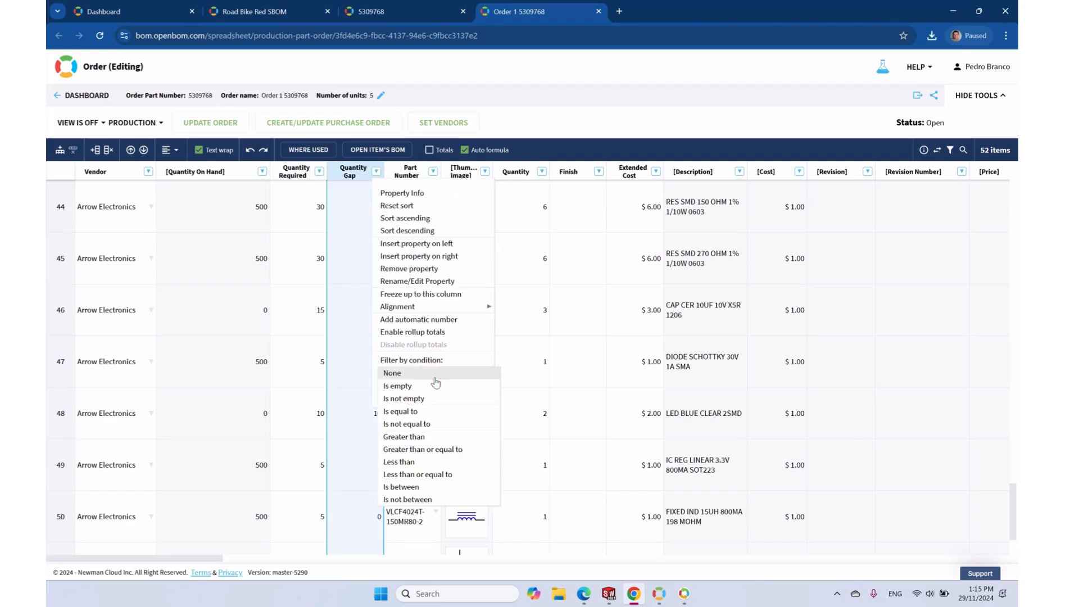
left_click(419, 424)
type("0")
left_click(405, 411)
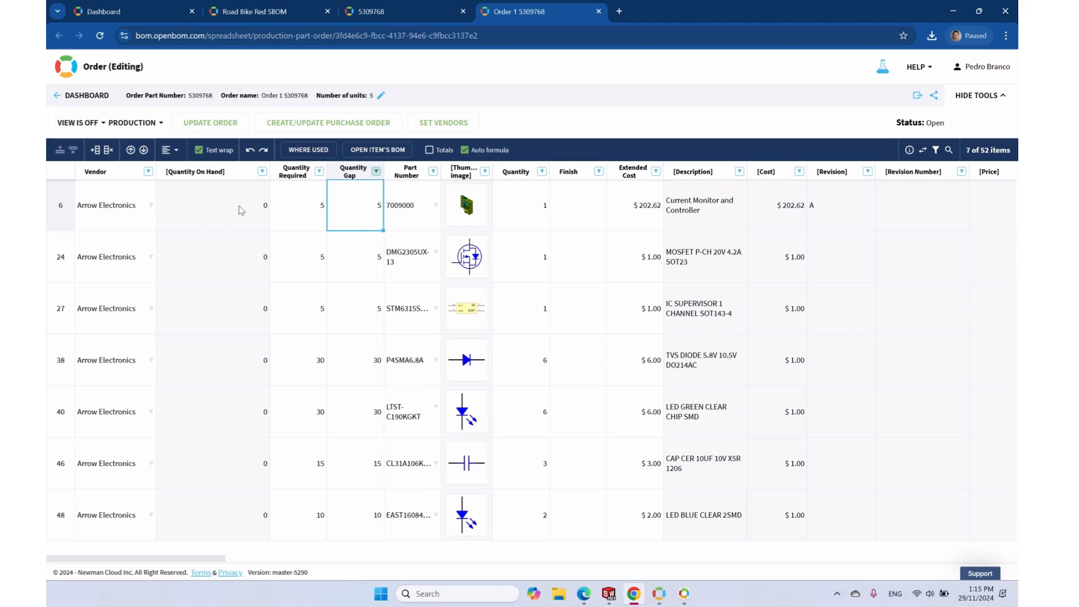
left_click(347, 123)
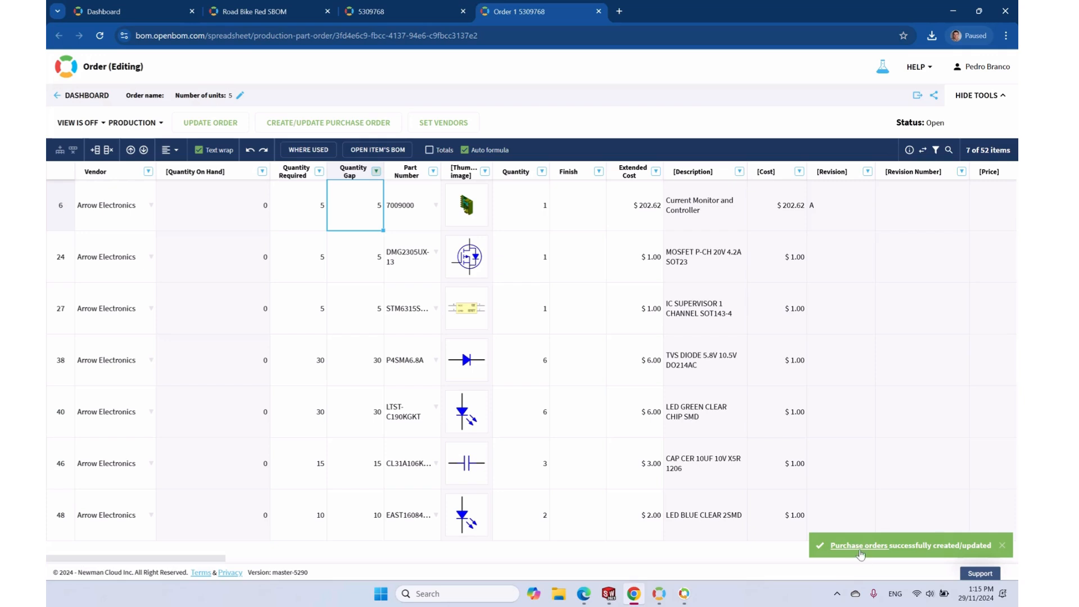
Open the Arrow Electronics - Order 1 5309768 purchase order and choose PDF as the export format
left_click(854, 546)
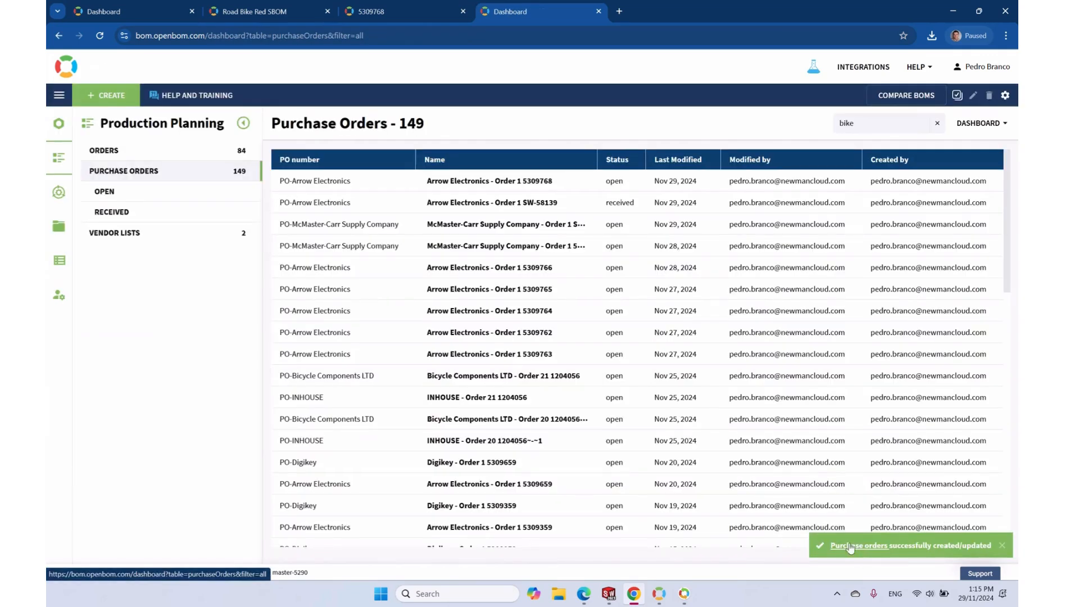
left_click(498, 181)
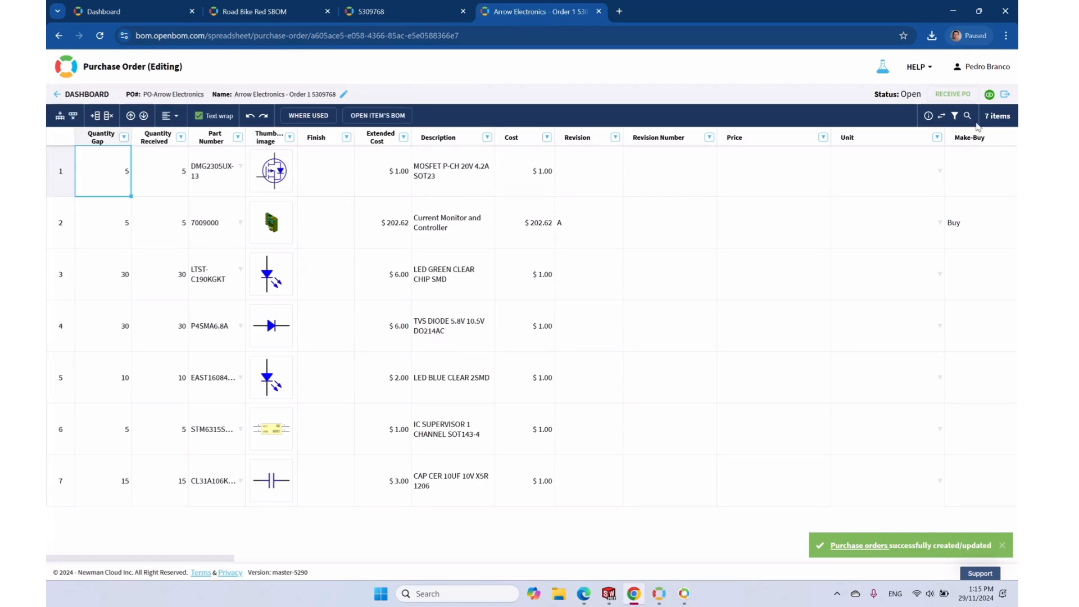
left_click(1004, 98)
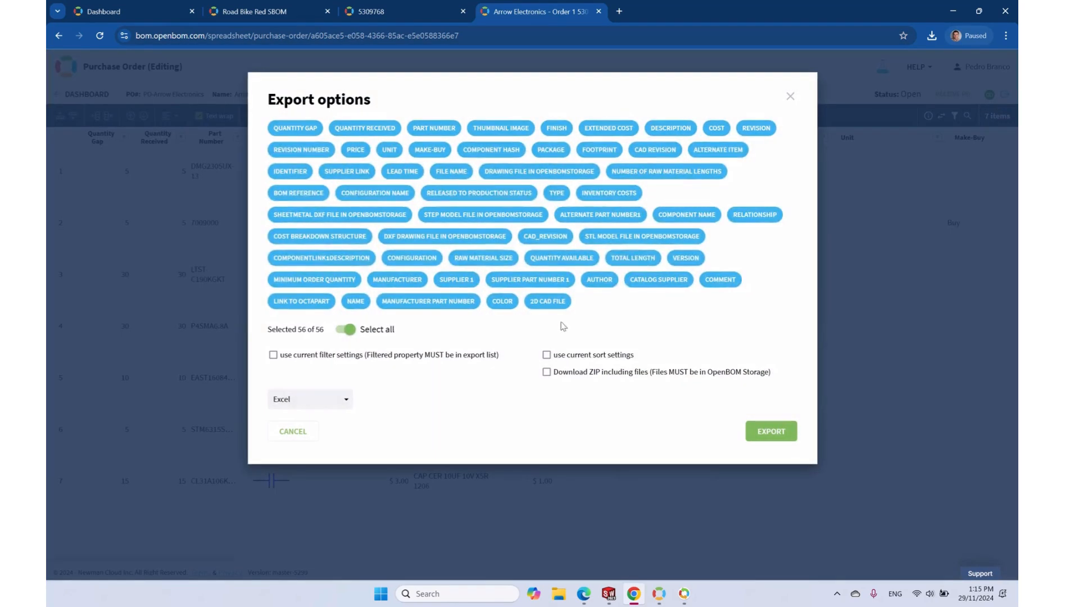
left_click(336, 394)
left_click(301, 443)
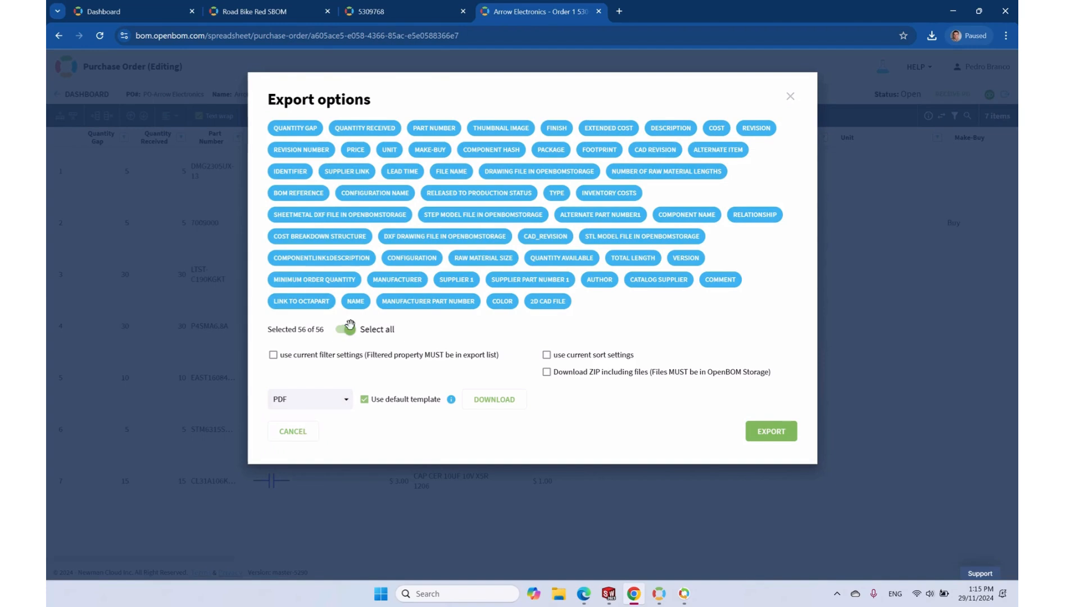
Export the PDF with only Quantity Gap, Part Number, Thumbnail, Description and Cost, without the default template, then review it
left_click(345, 329)
left_click(296, 128)
left_click(430, 131)
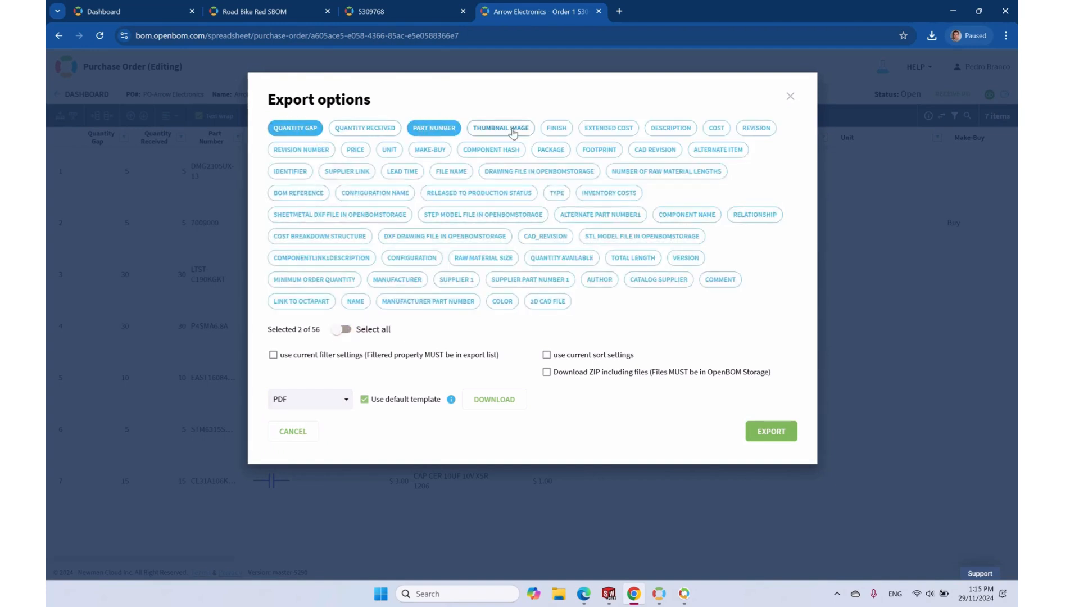
left_click(501, 133)
left_click(672, 133)
left_click(720, 131)
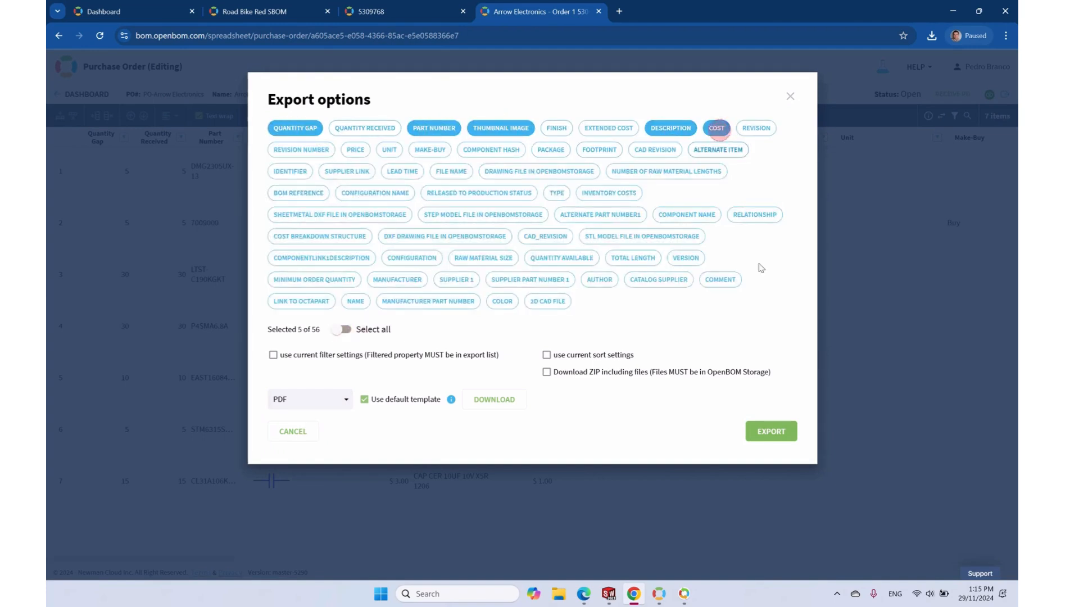
left_click(390, 399)
left_click(773, 432)
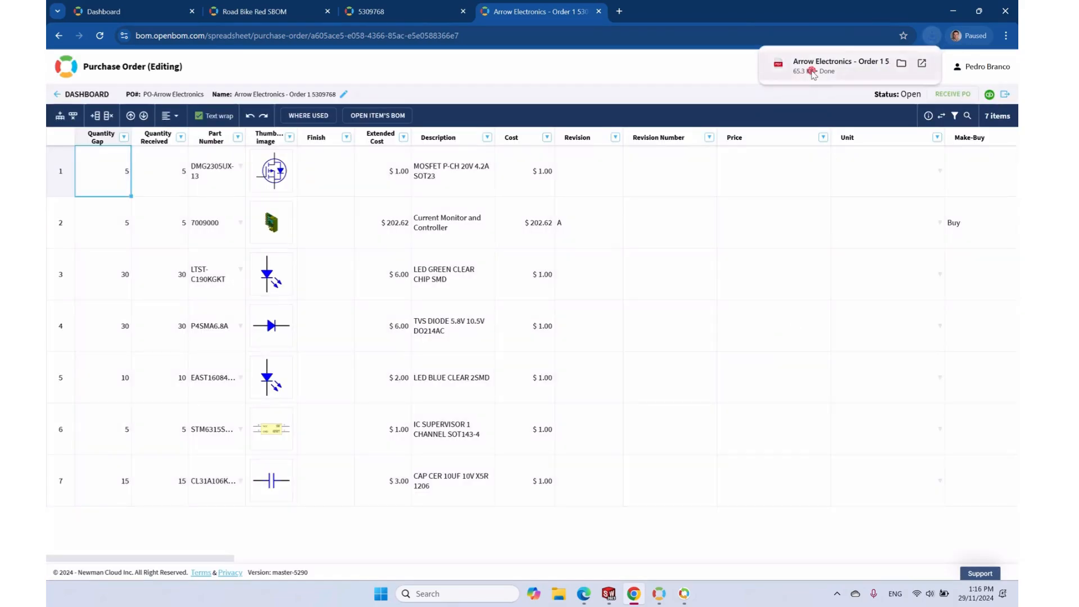
left_click(813, 73)
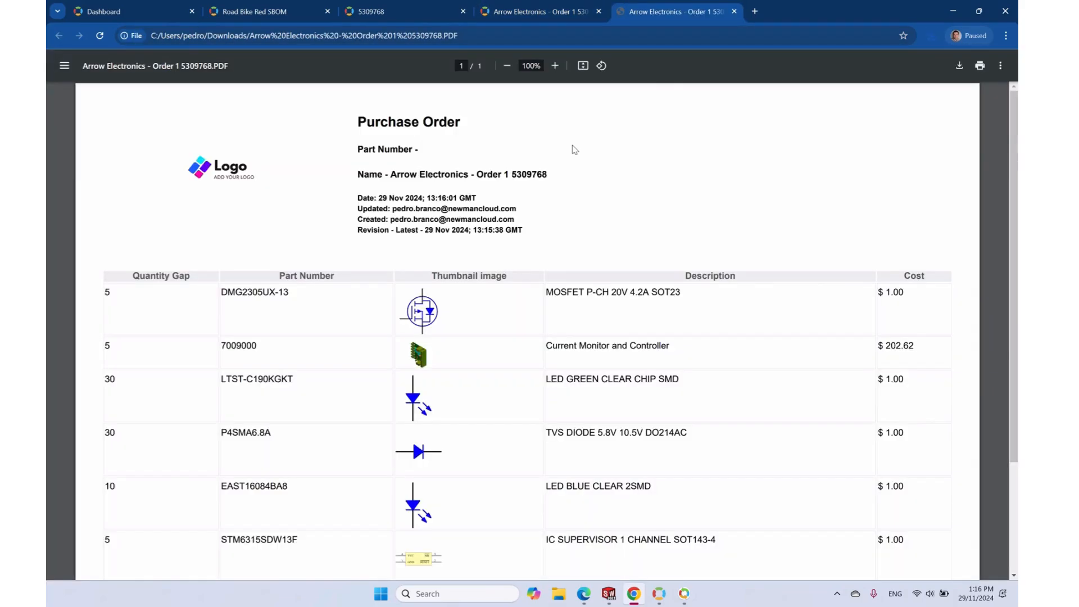
left_click(734, 11)
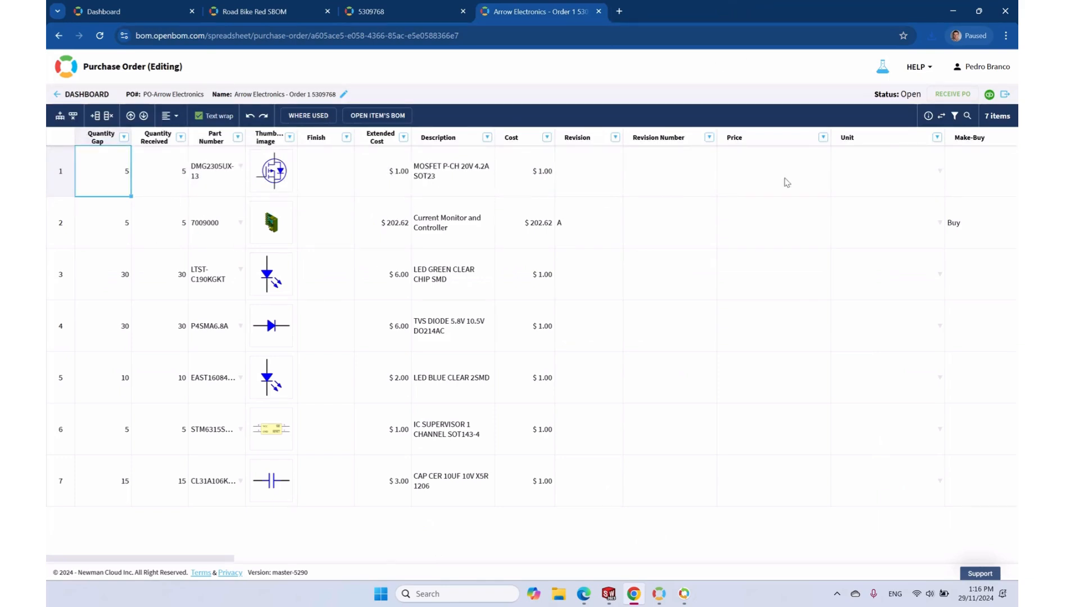
Receive the Arrow Electronics purchase order into inventory and confirm it shows as Received
left_click(955, 95)
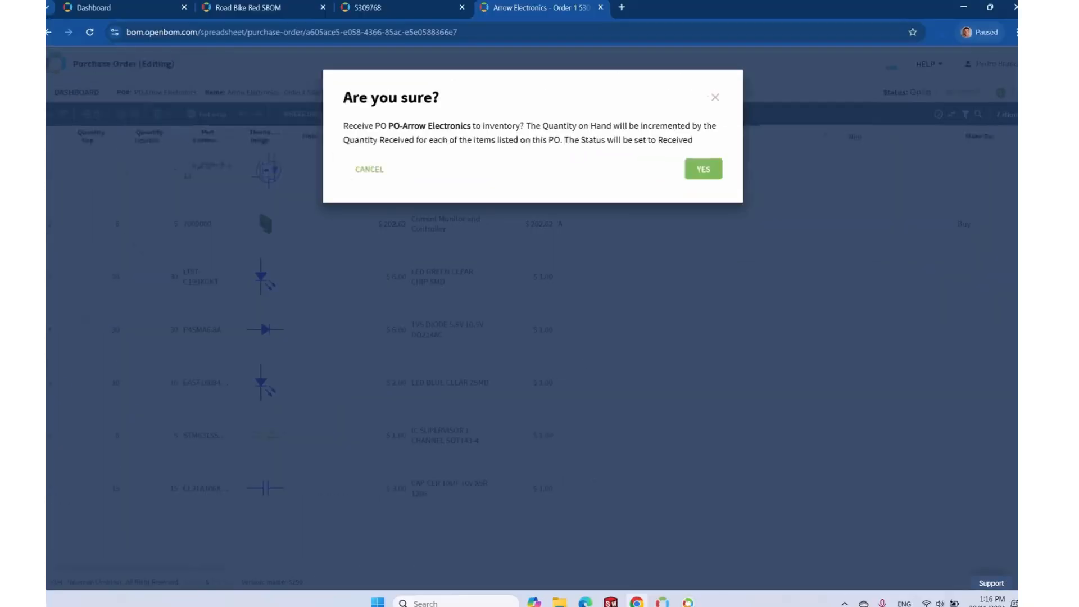
left_click(703, 172)
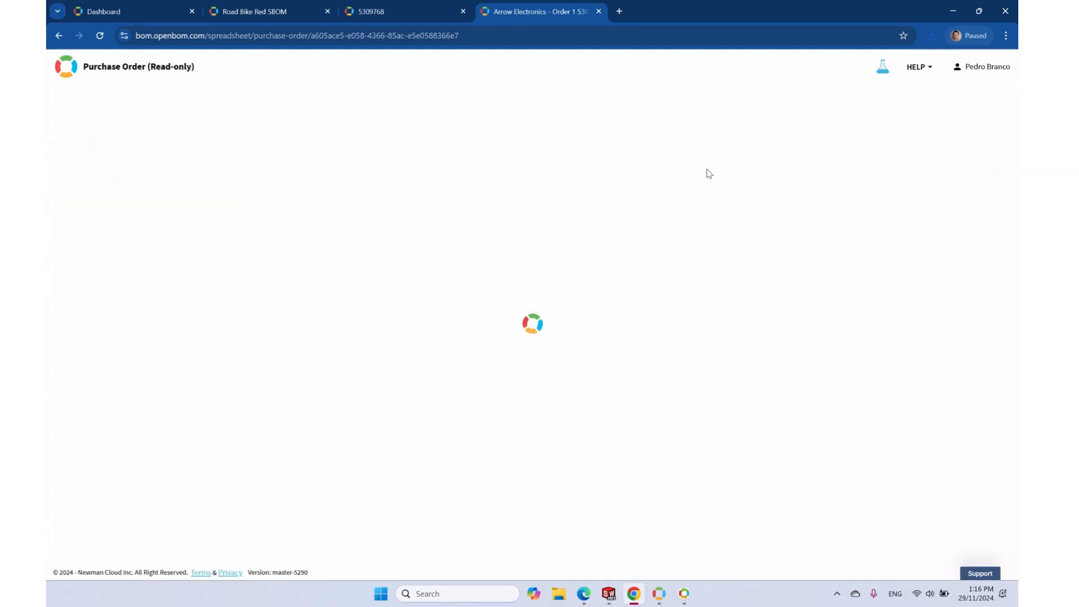
left_click(58, 35)
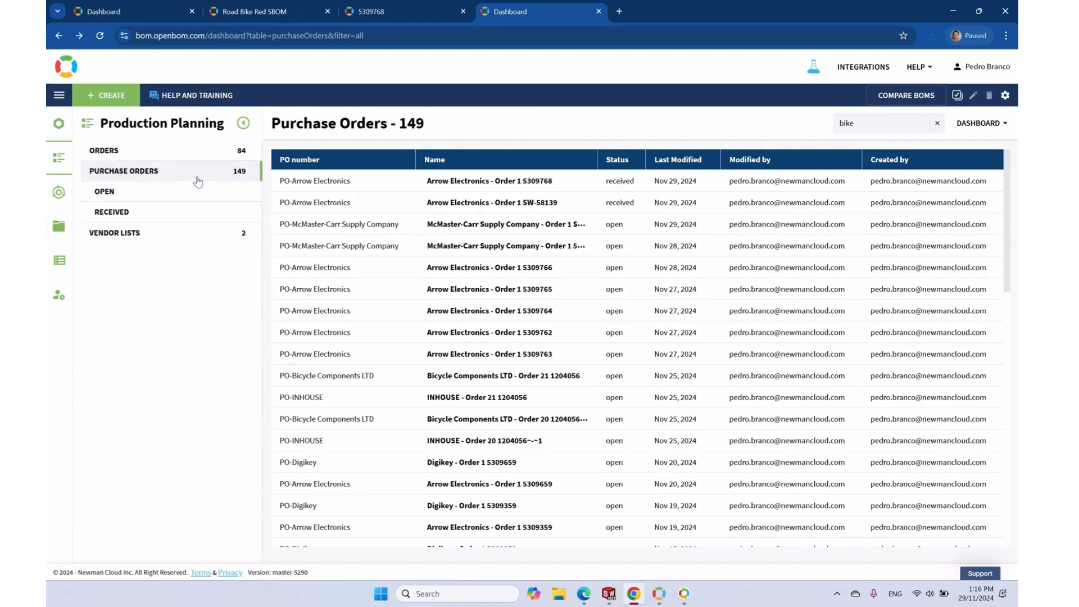
left_click(490, 187)
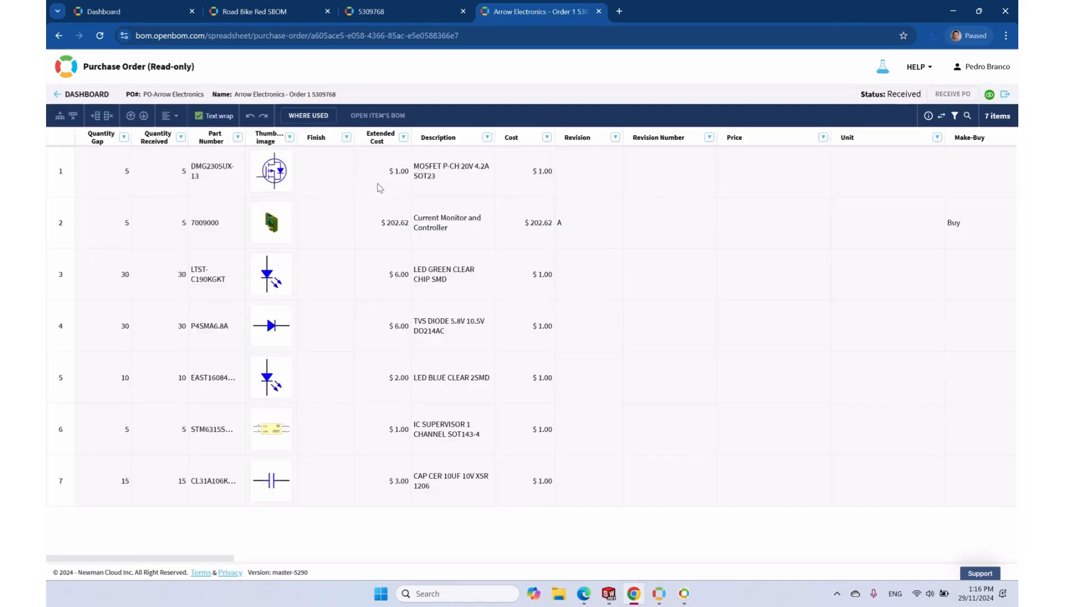
Go from the Dashboard to Orders and open Order 1 5309768
left_click(76, 96)
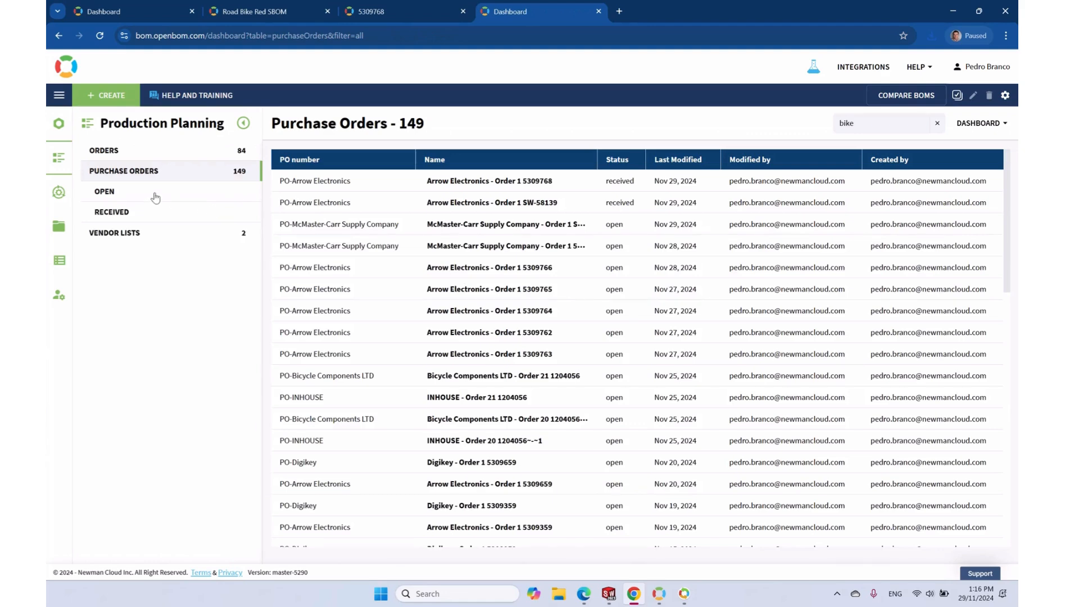
left_click(119, 152)
left_click(417, 180)
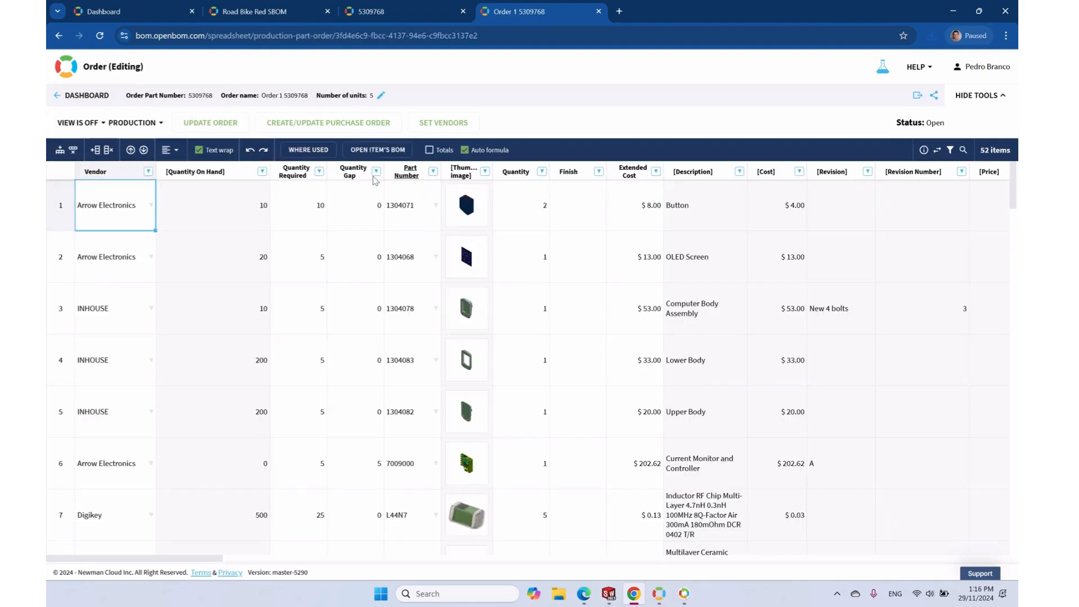
Update Order 1 5309768 with the current inventory
left_click(217, 125)
scroll(348, 398, "down", 20)
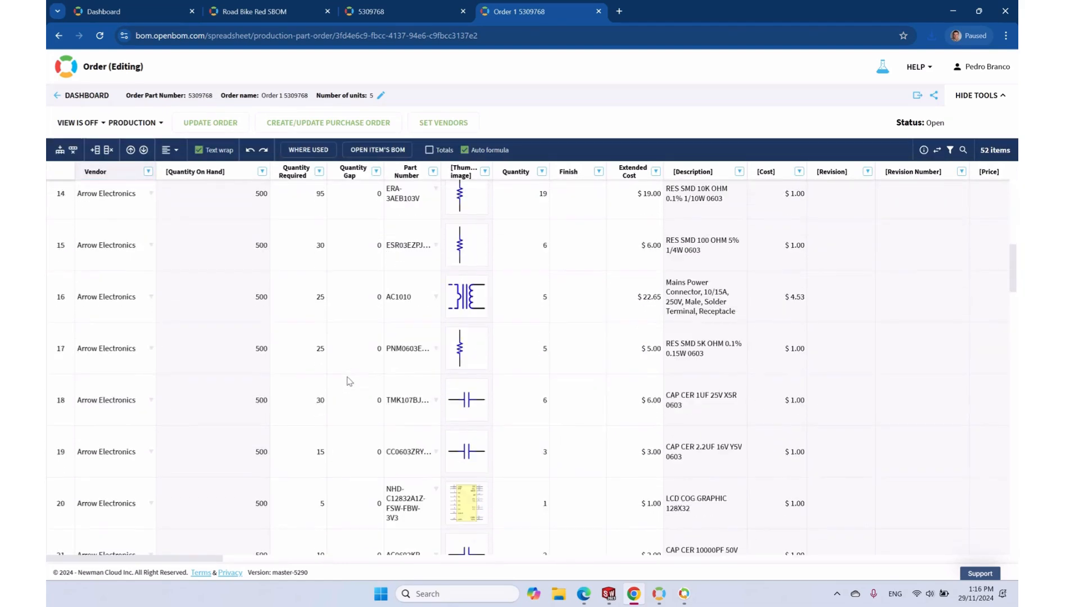
scroll(347, 337, "up", 20)
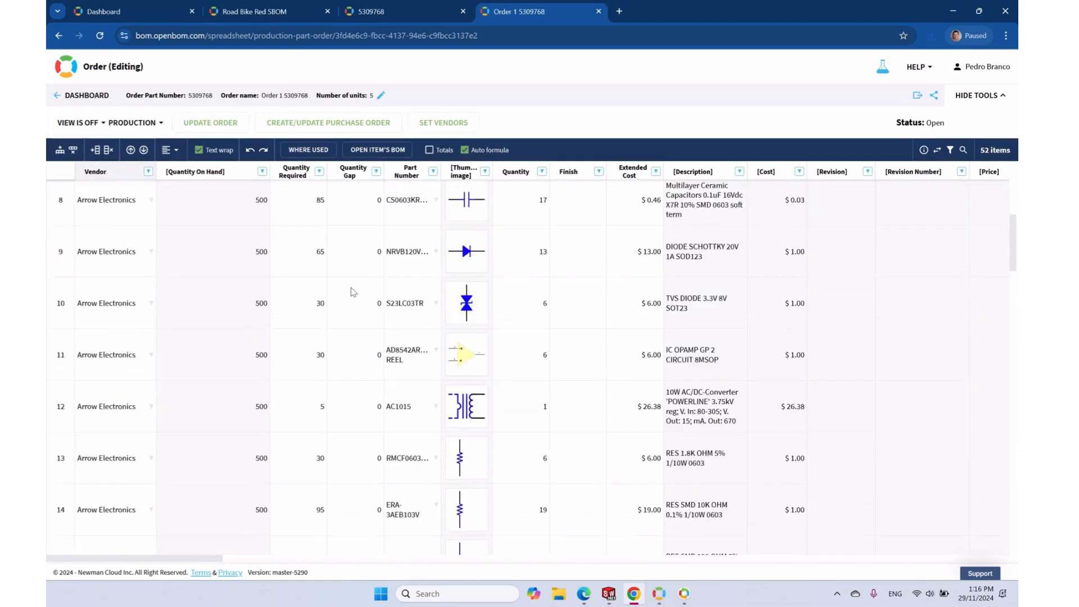
Release the order to production, confirm it, and save the order changes
left_click(151, 123)
left_click(169, 174)
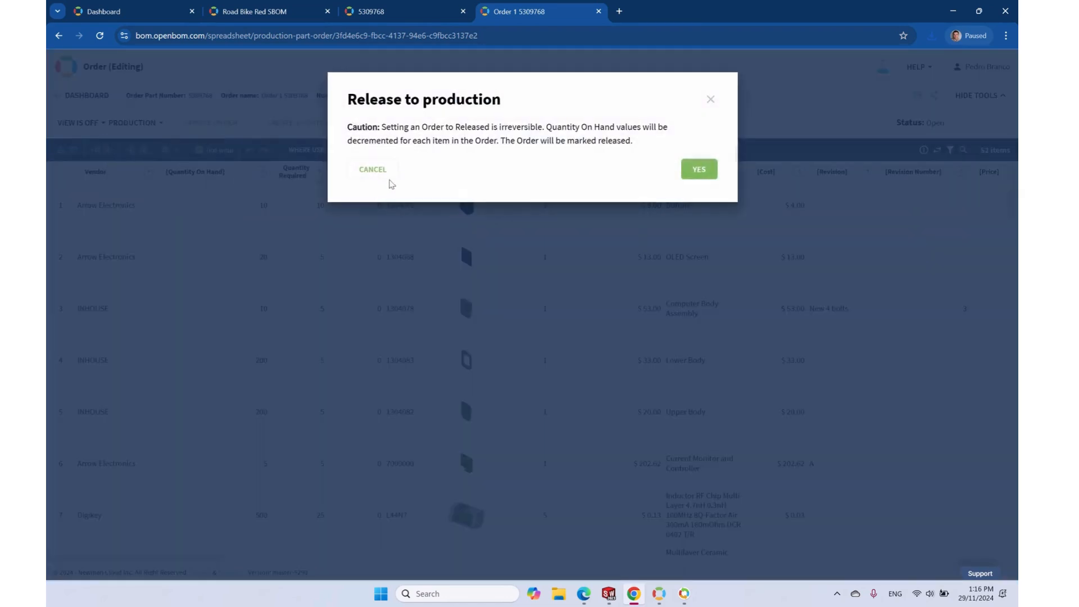
left_click(694, 168)
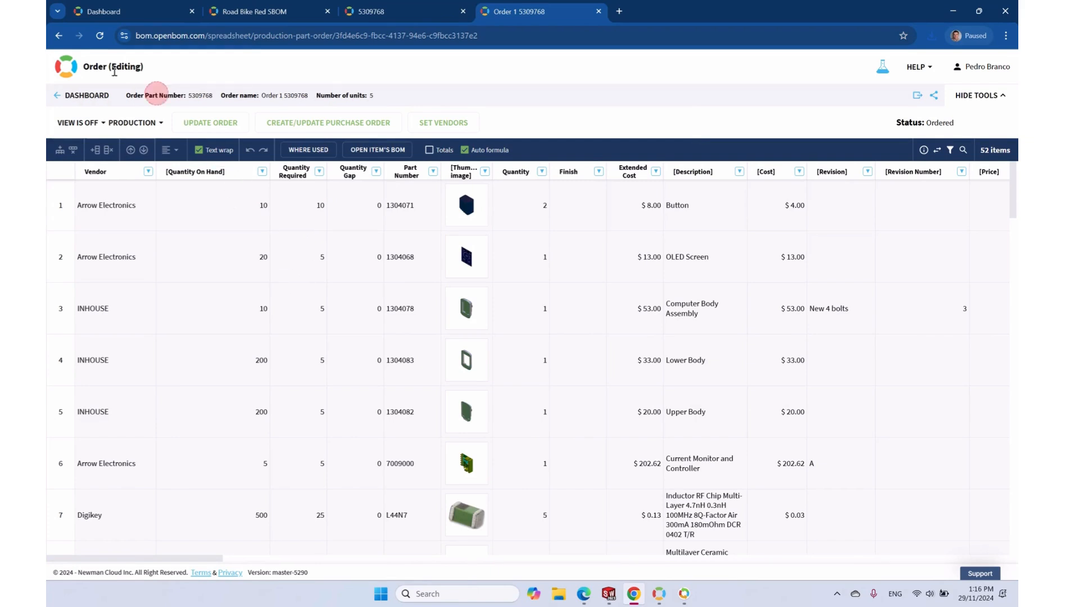
left_click(211, 123)
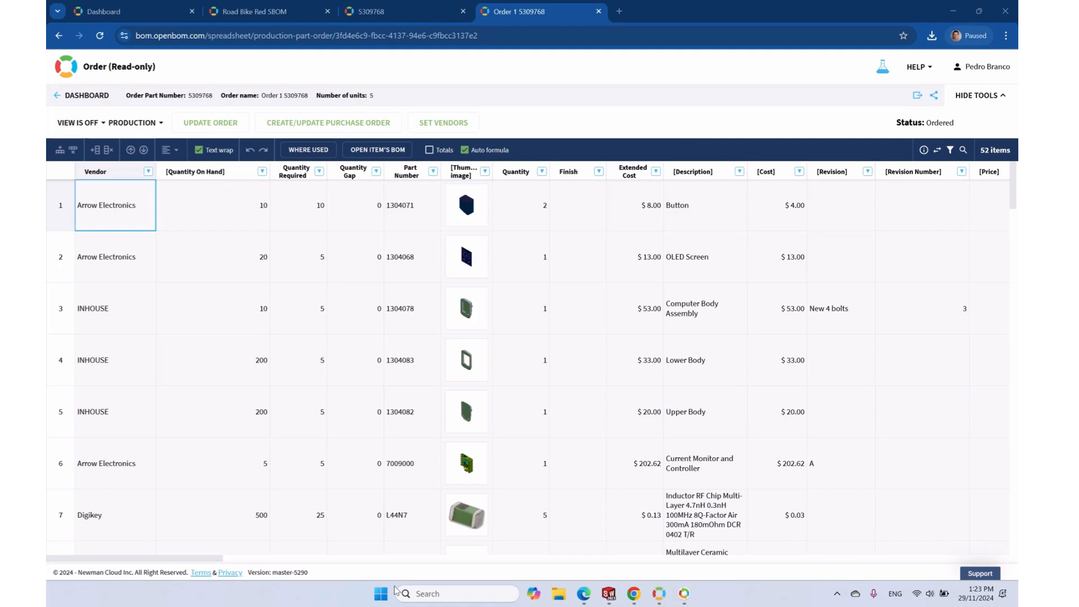
key("alt+Tab")
key("alt+Tab")
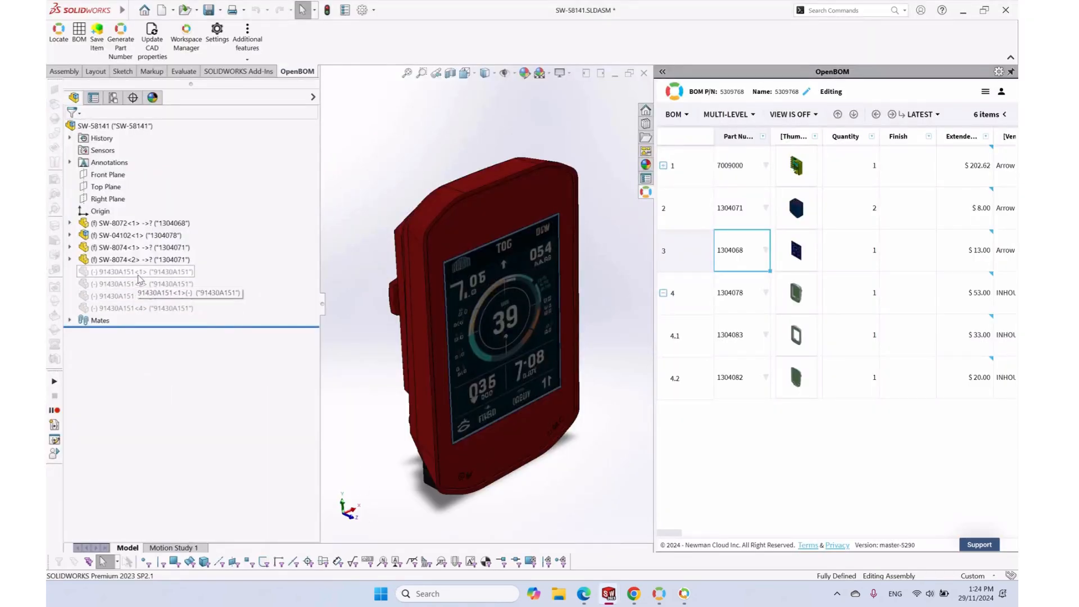
Select the four 91430A151 screws, rotate to view the back, and save the assembly
left_click(138, 272)
left_click(137, 308, "shift")
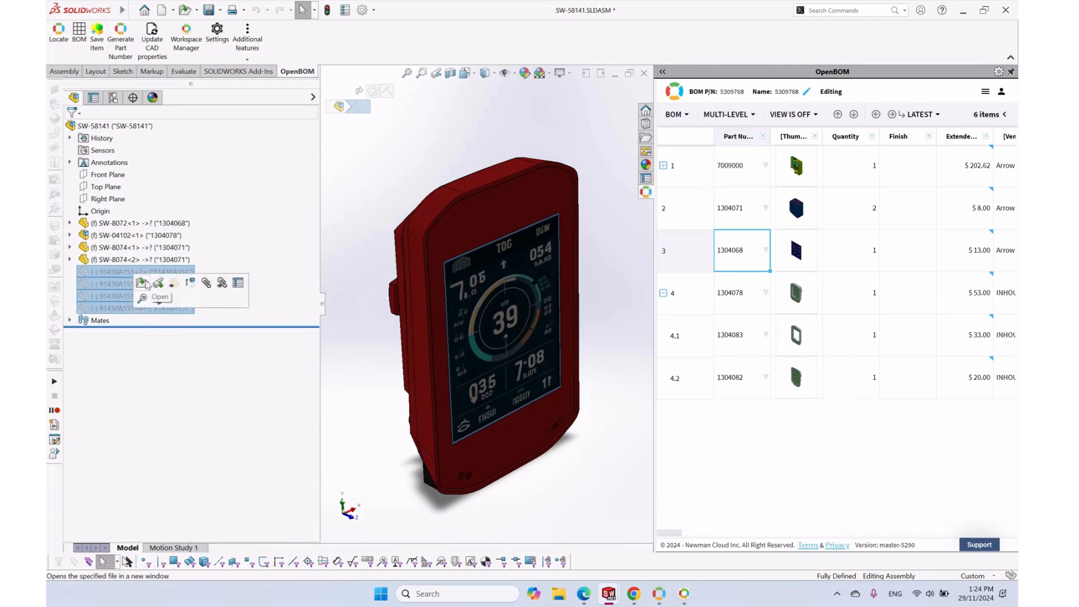
left_click_drag(461, 314, 578, 311)
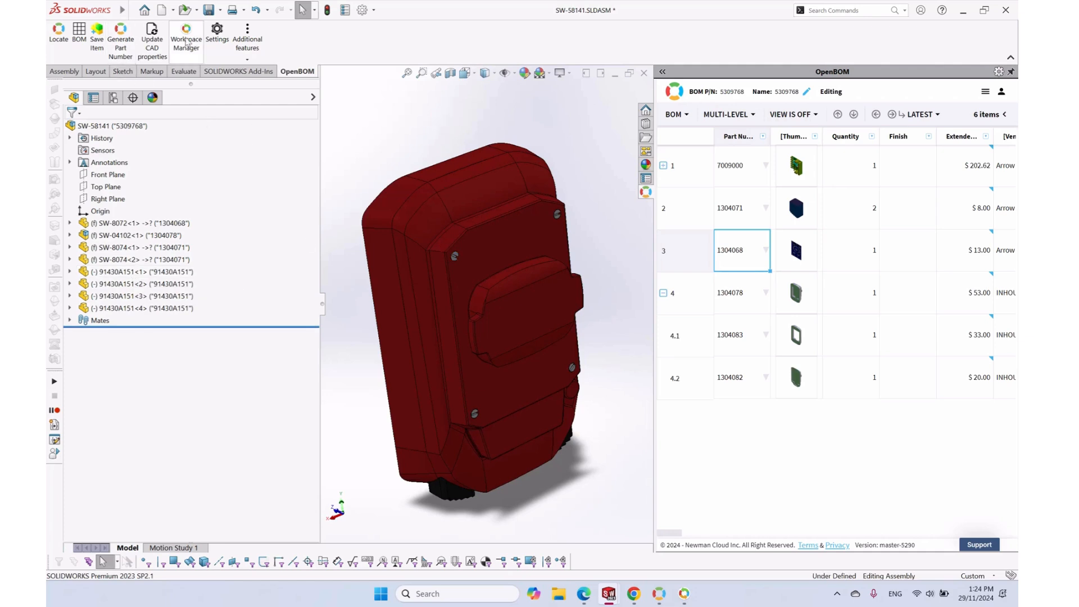
left_click(209, 10)
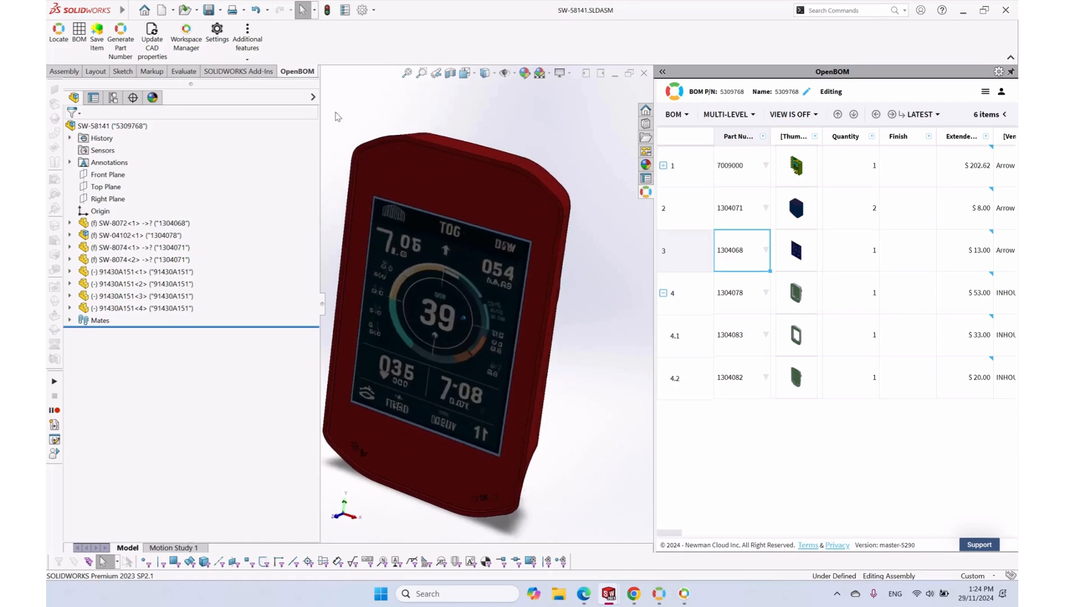
Smart Sync the Speedometer project with the server and open the OpenBOM BOM export settings
left_click(188, 42)
left_click(301, 335)
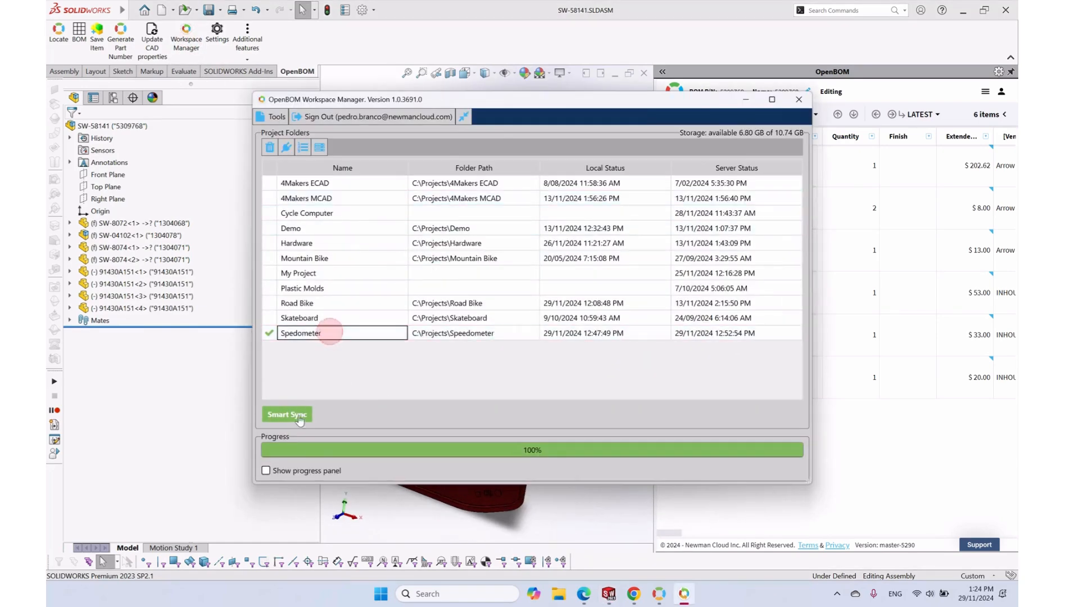
left_click(294, 423)
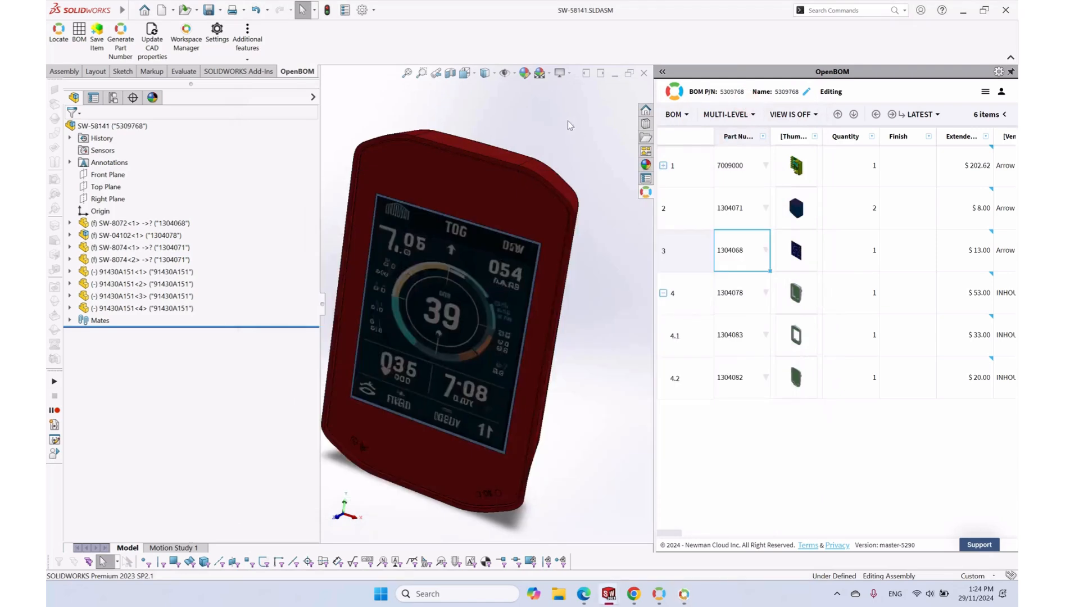
left_click(79, 33)
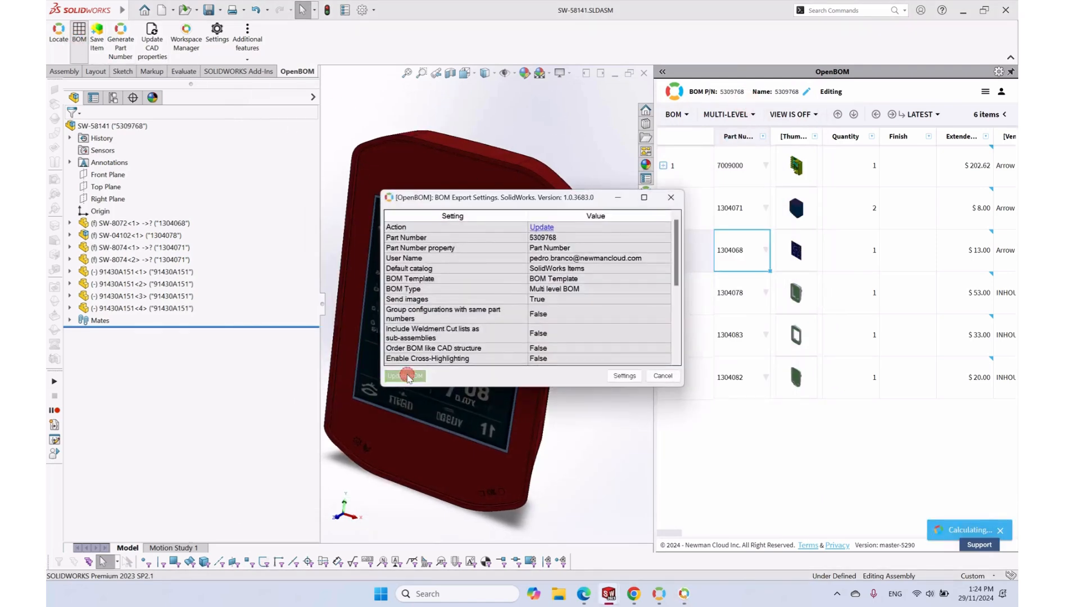
Update multi-level BOM 5309768, minimize the monitor, and acknowledge both Export completed messages
left_click(407, 373)
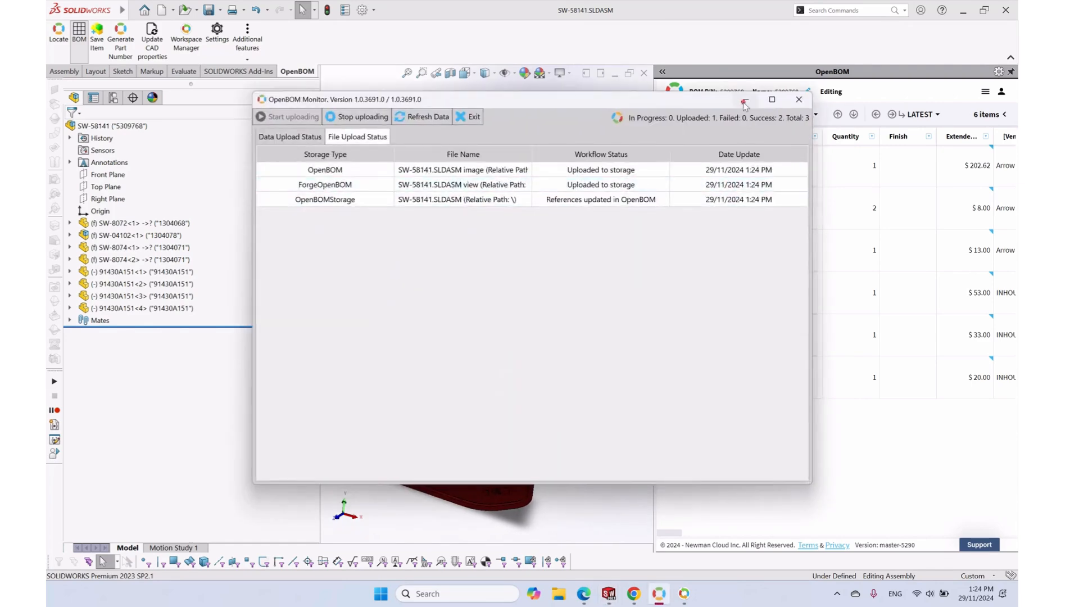
left_click(745, 103)
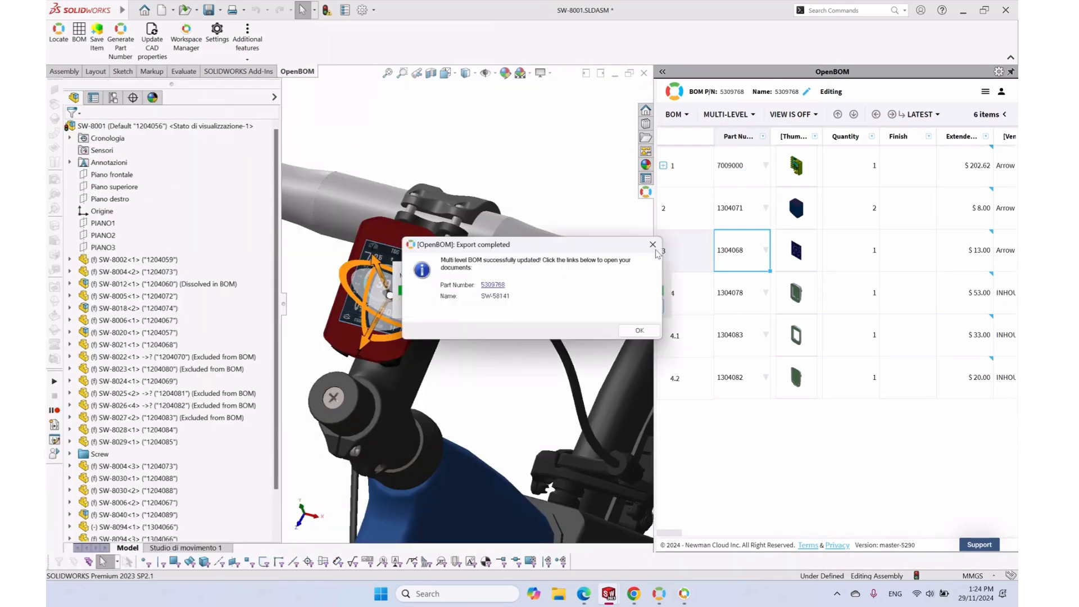
left_click(639, 332)
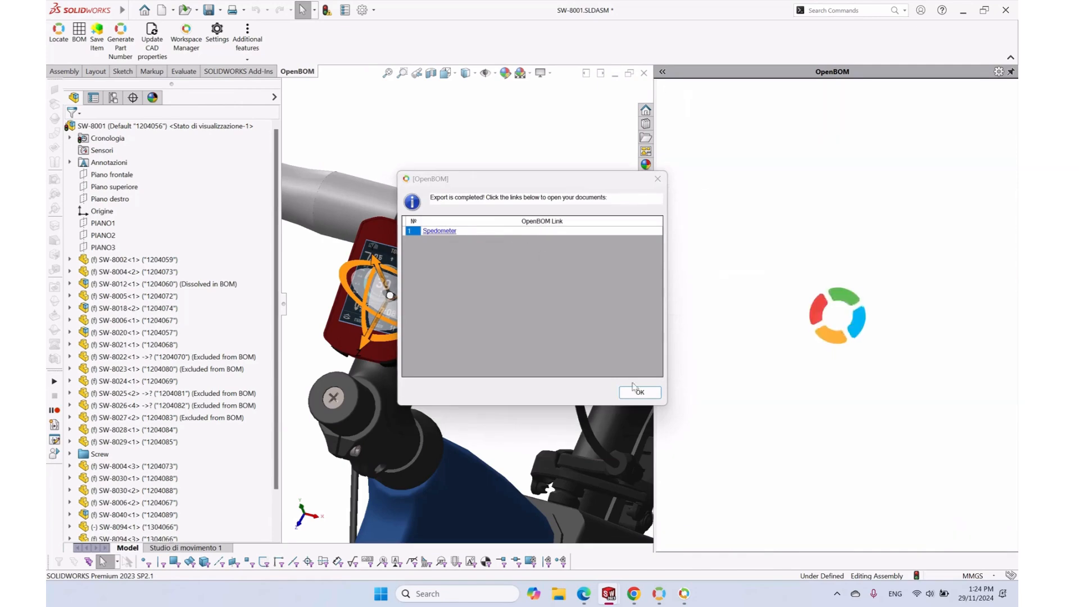
left_click(637, 389)
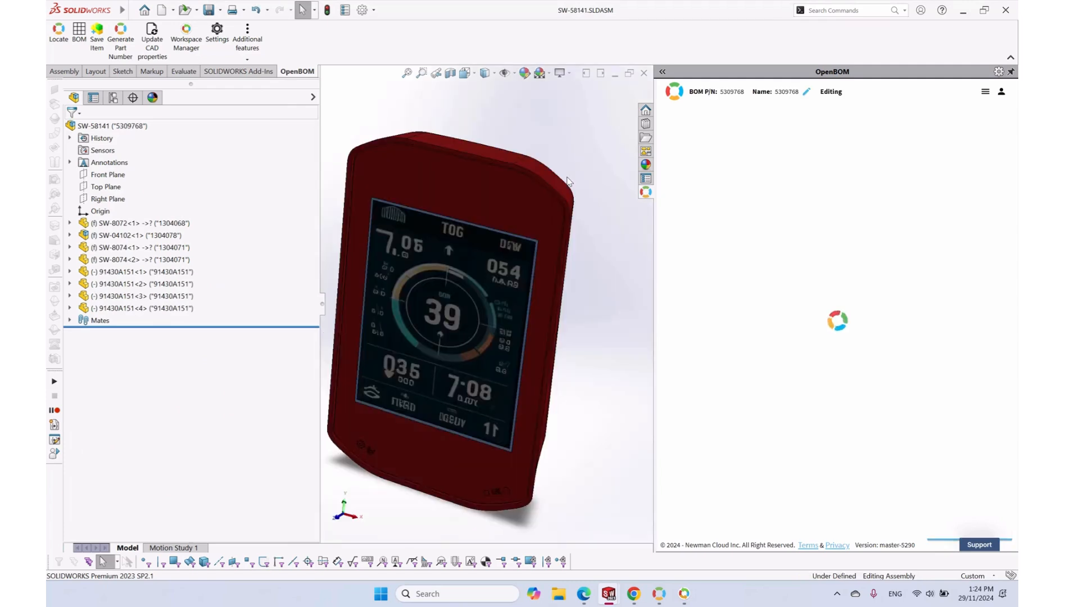
Open BOM 5309768 in Chrome and check the new screw row's quantity of 4
left_click(677, 91)
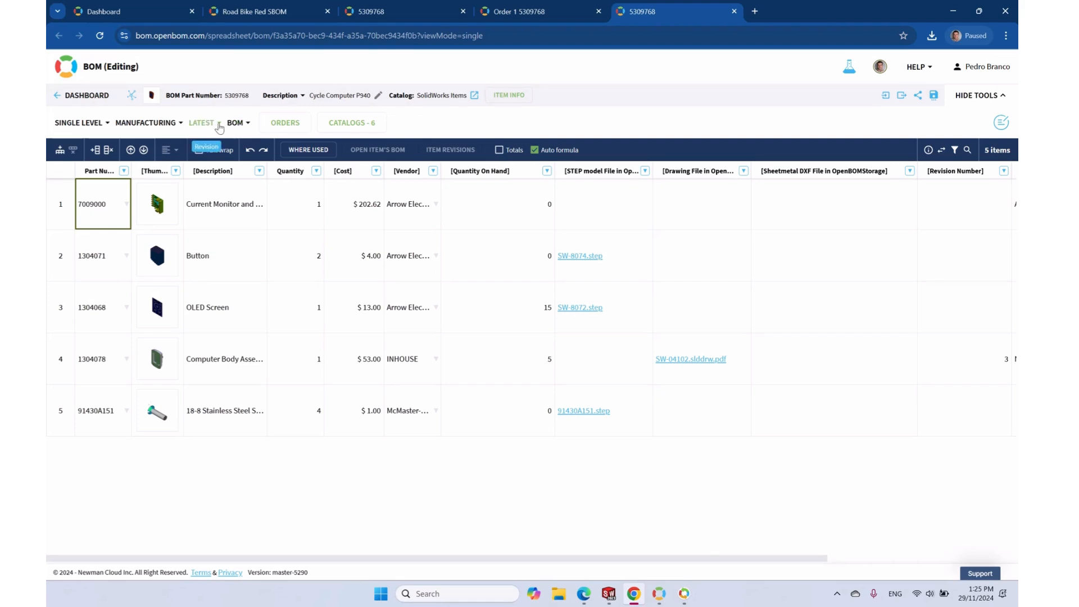
left_click(149, 211)
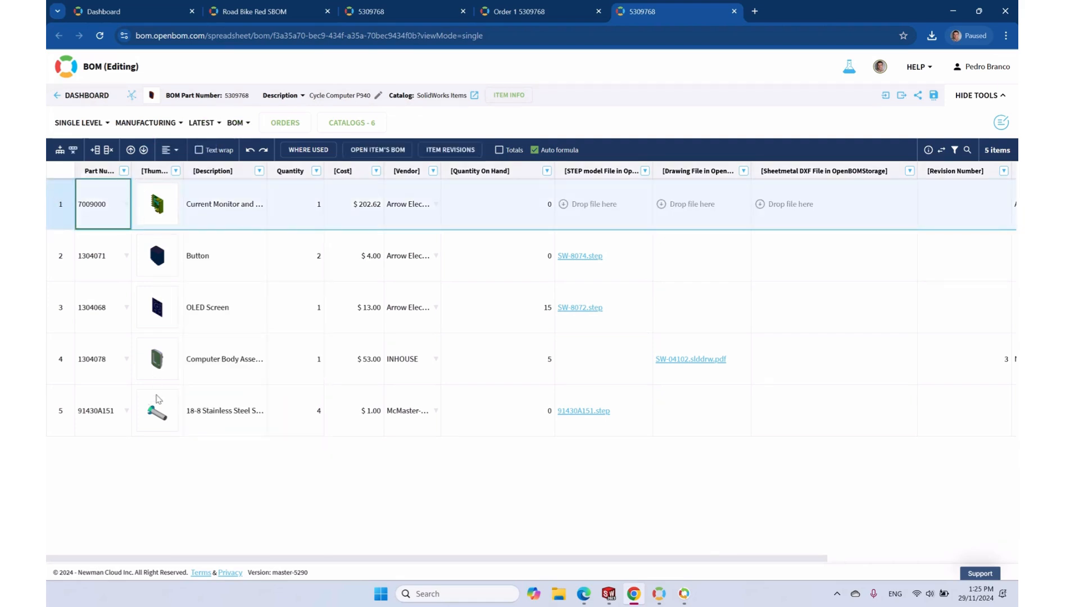
left_click(298, 416)
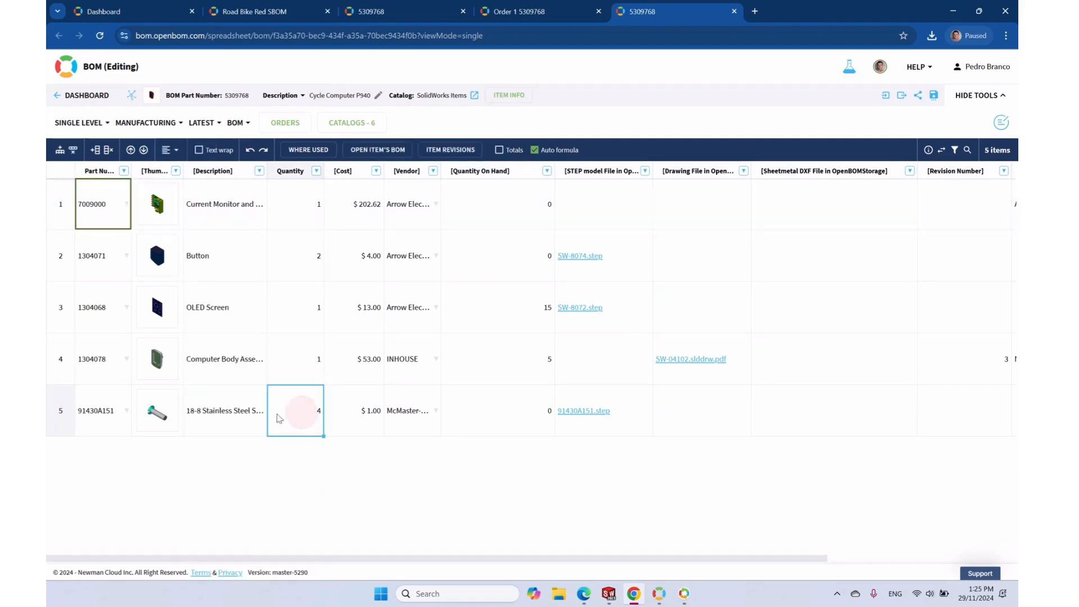
Review the BOM's existing change requests under LATEST, then begin a new change request
left_click(205, 123)
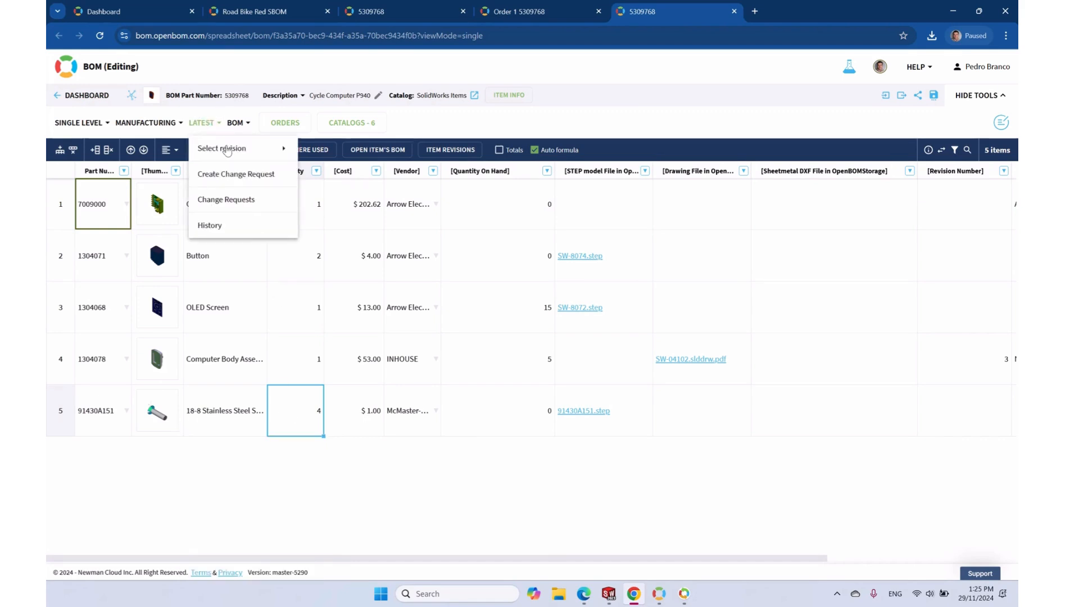
left_click(225, 199)
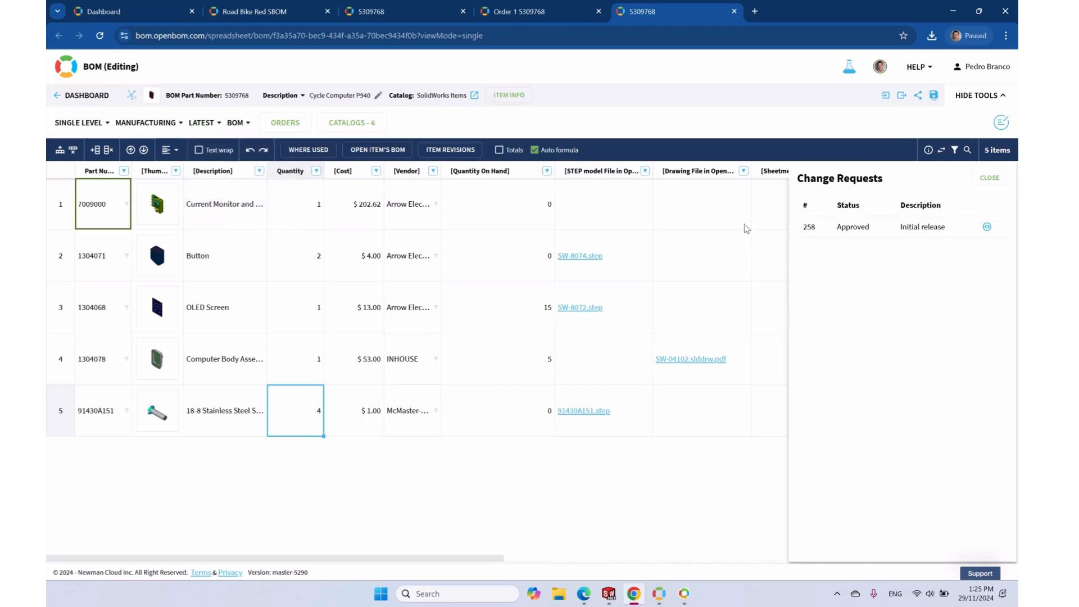
left_click(990, 178)
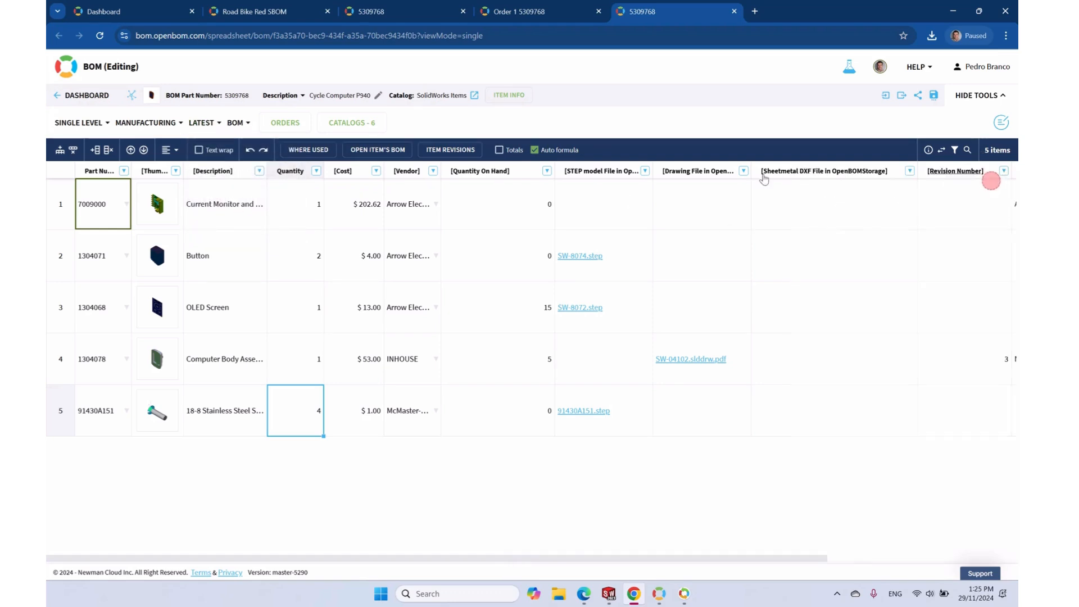
left_click(206, 123)
left_click(236, 175)
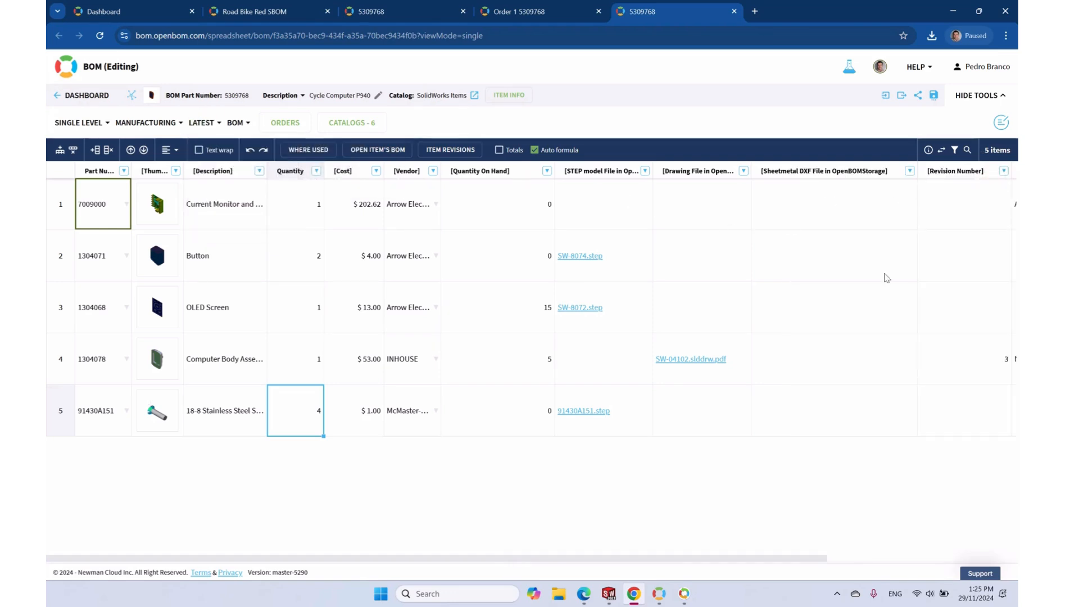
Set the change request description to 'Added Screws'
left_click(490, 186)
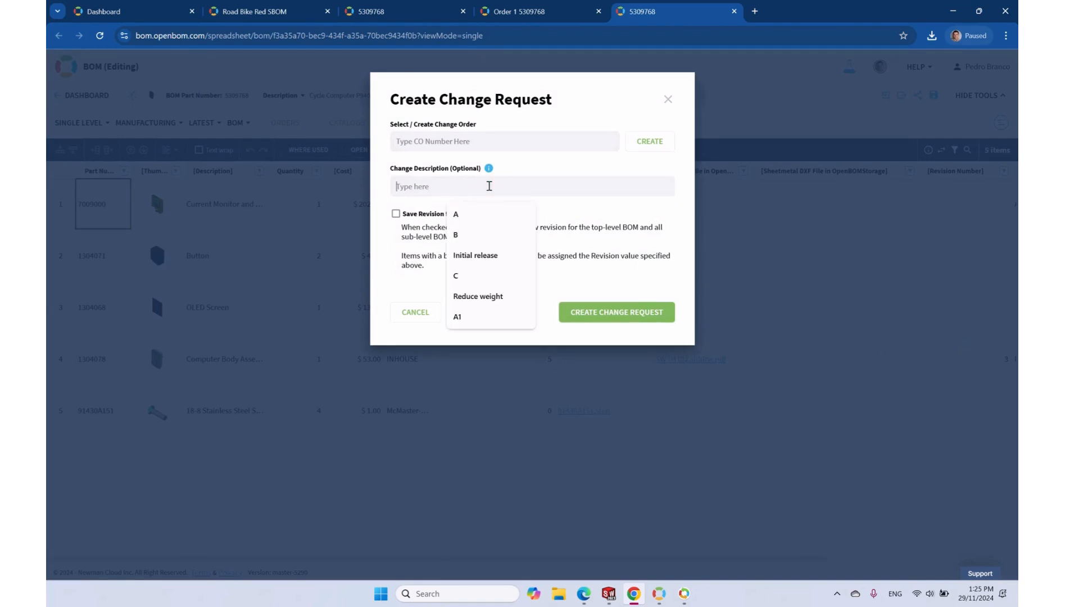
type("Added")
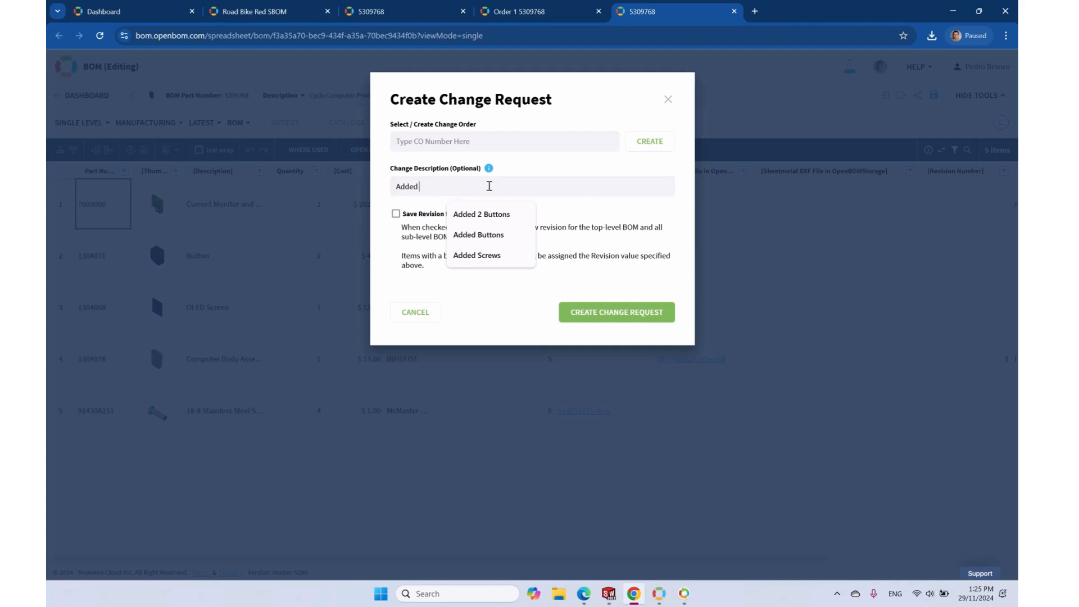
left_click(478, 255)
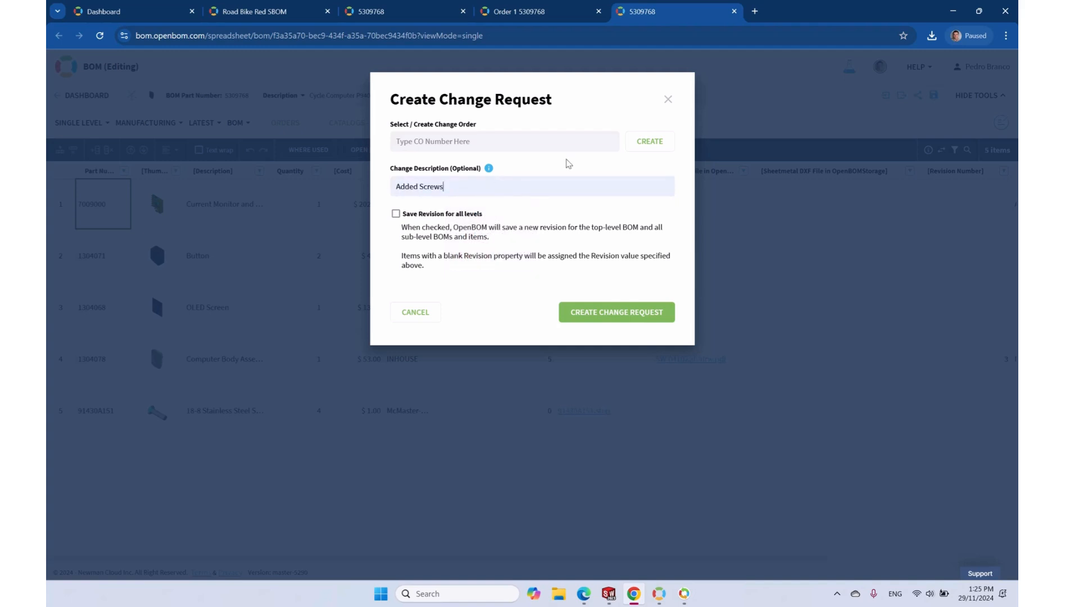
Create new change order CO-132 from the ECO - Engineering Change template with a description
left_click(649, 141)
left_click(517, 144)
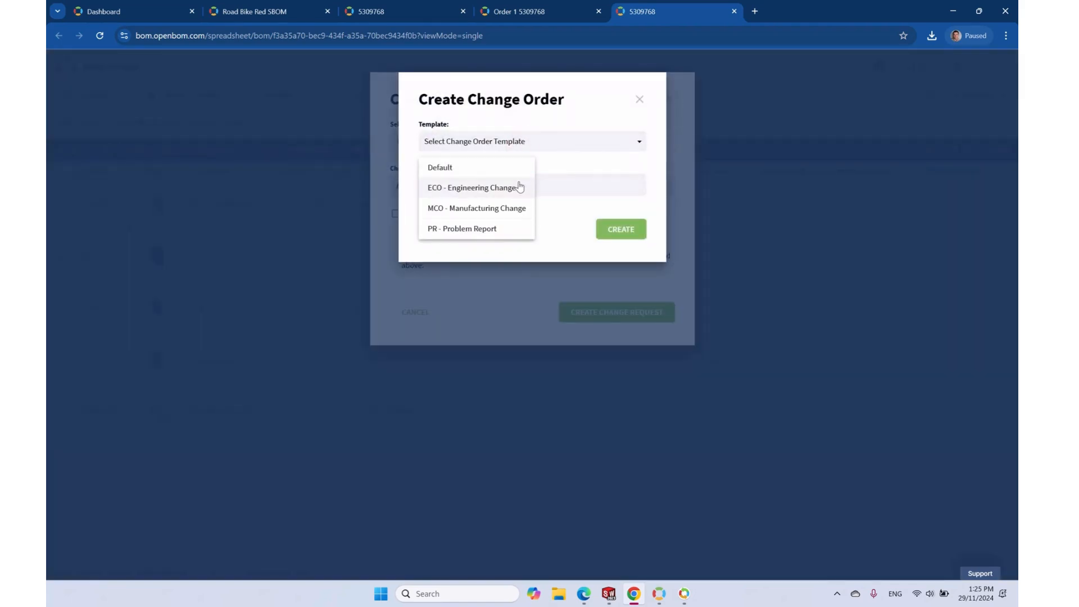
left_click(469, 190)
left_click(454, 323)
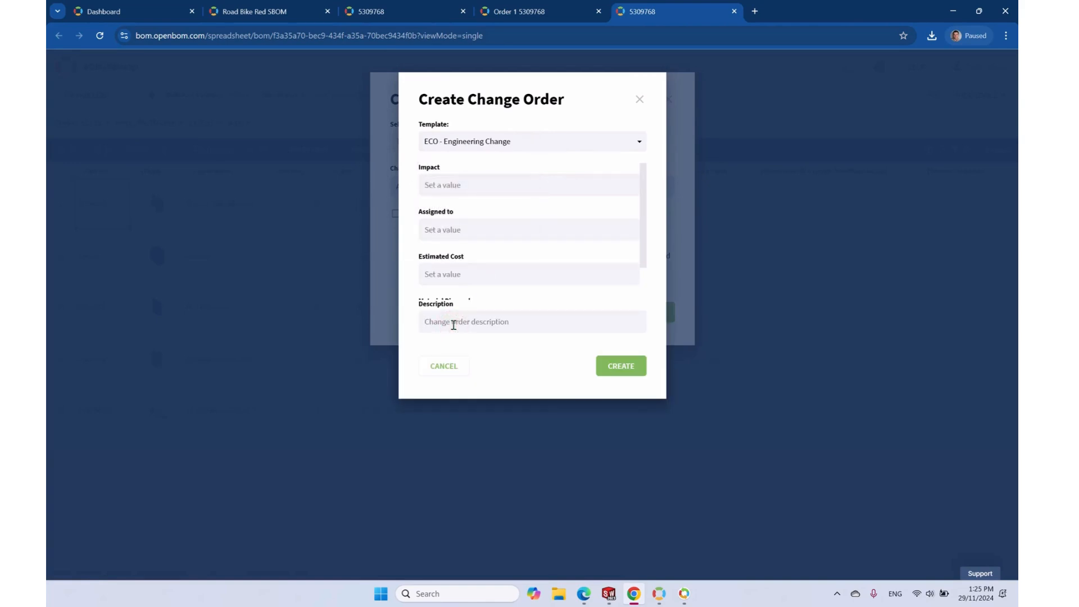
type("Added screws")
left_click(604, 367)
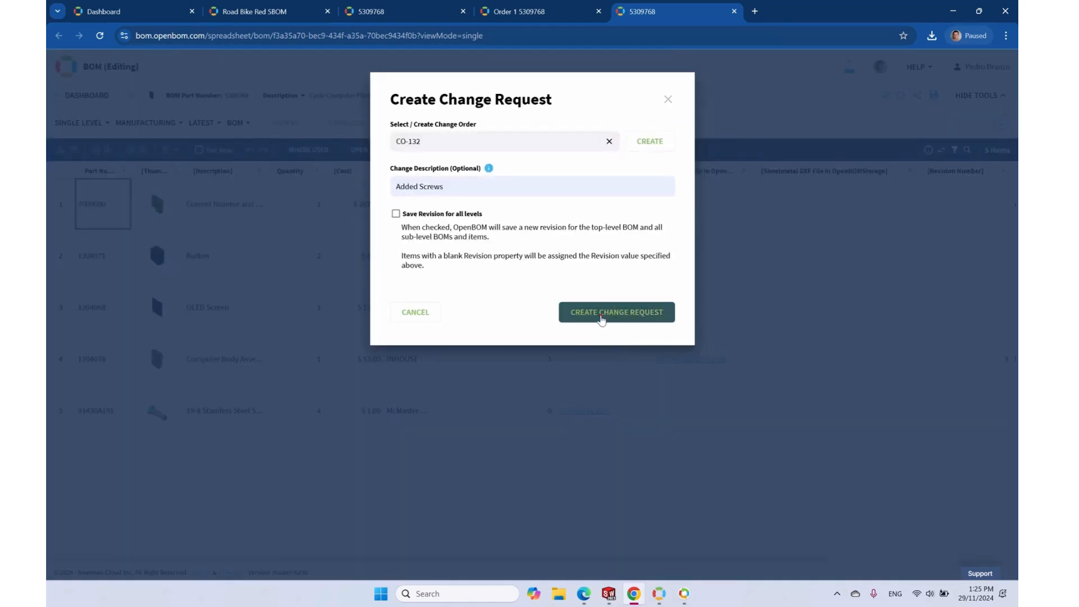
Submit the change request and close the revisions list
left_click(604, 319)
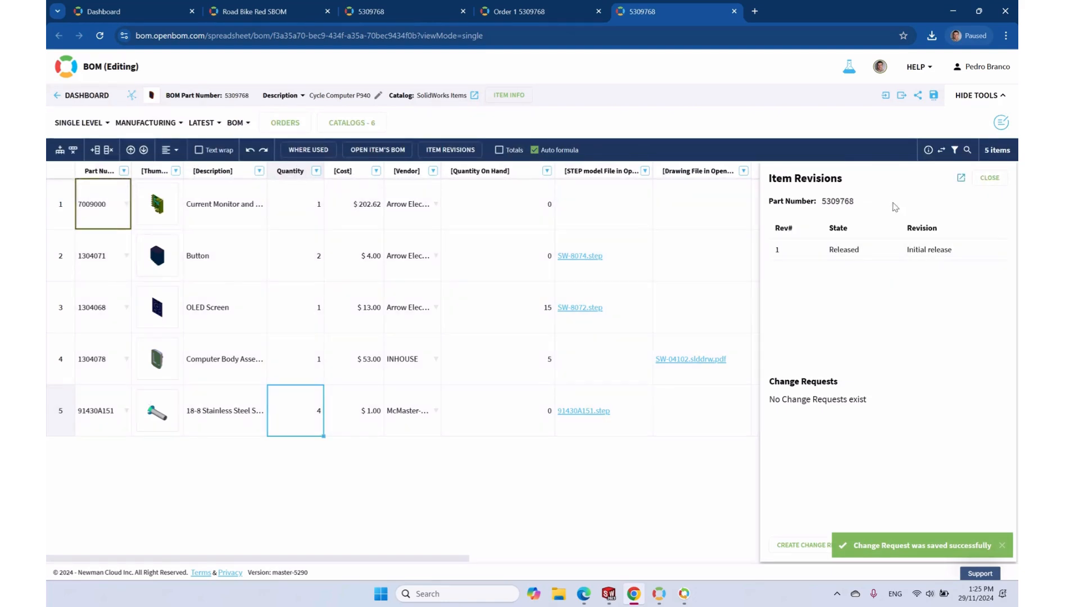
left_click(990, 178)
key("alt+Tab")
key("alt+Tab")
key("alt+Tab")
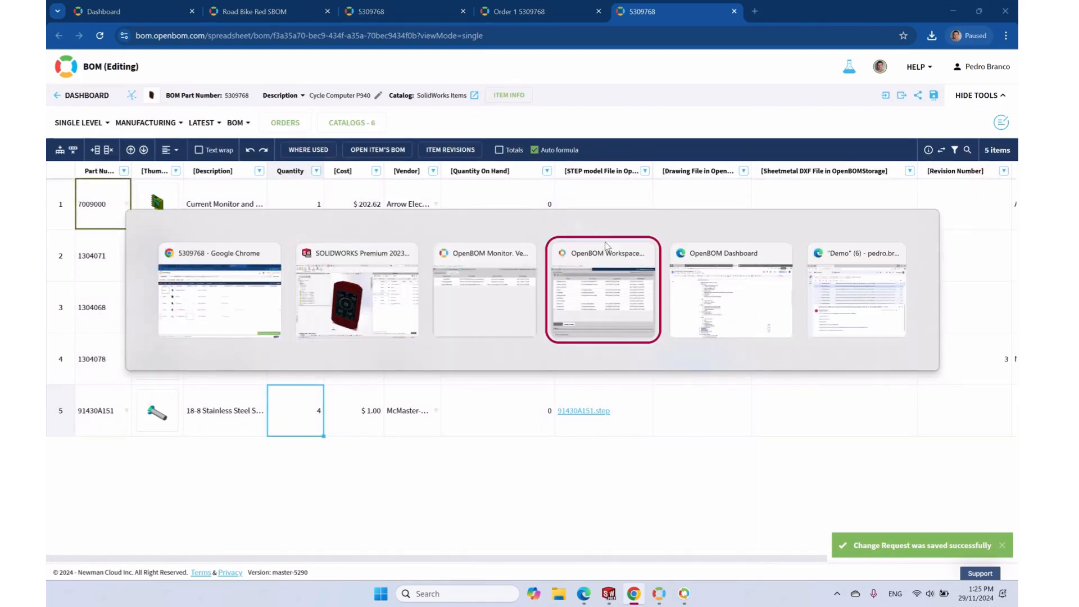
Open the CO-132 notification e-mail, copy its change-order link, and minimize Gmail
key("alt+Tab")
key("alt+Tab")
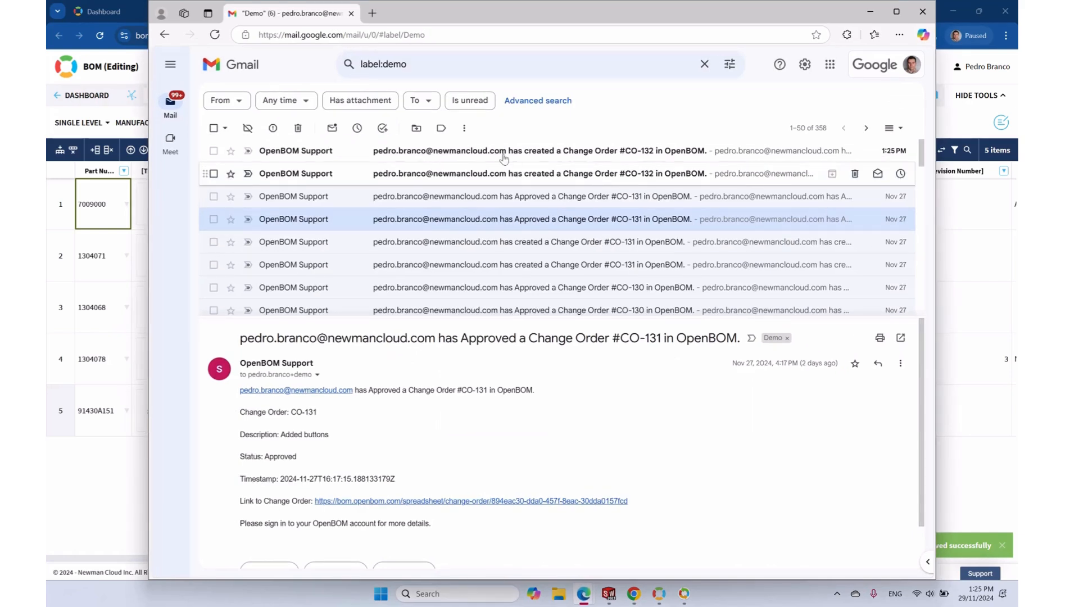
left_click(504, 150)
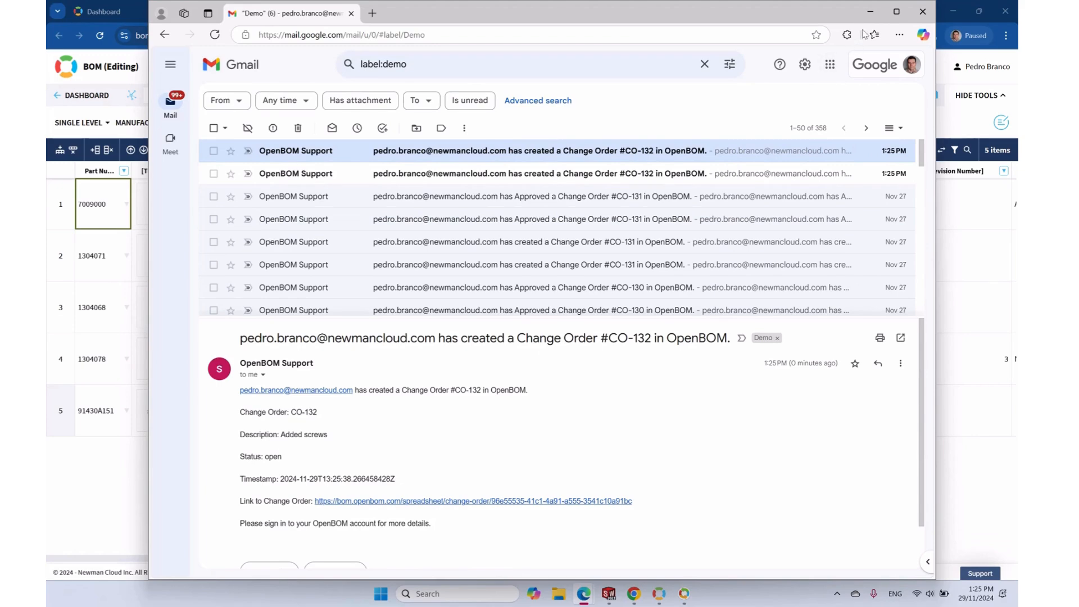
left_click_drag(633, 501, 317, 504)
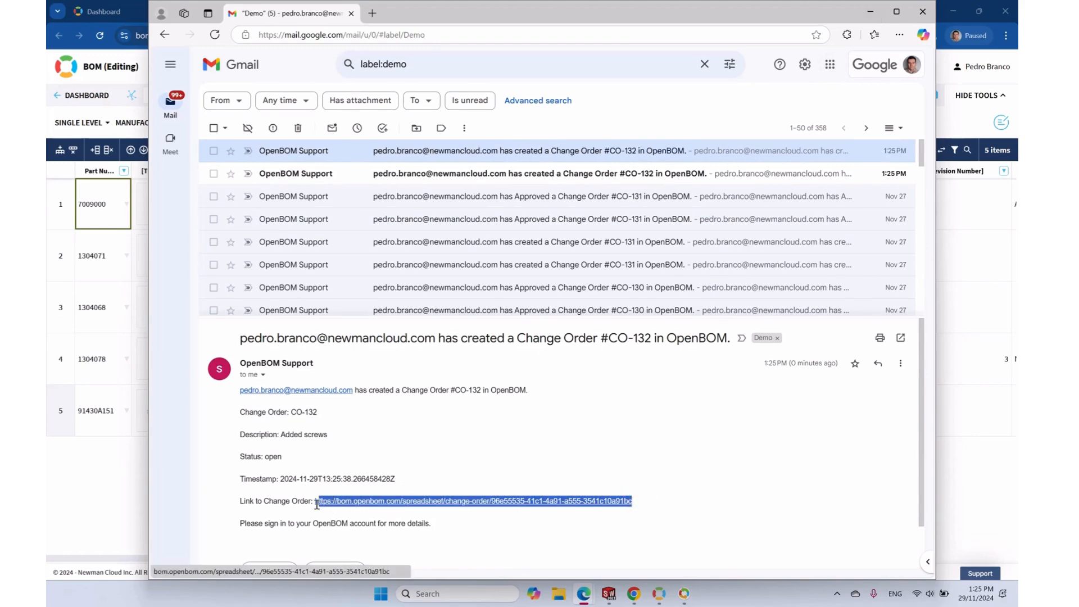
left_click(870, 11)
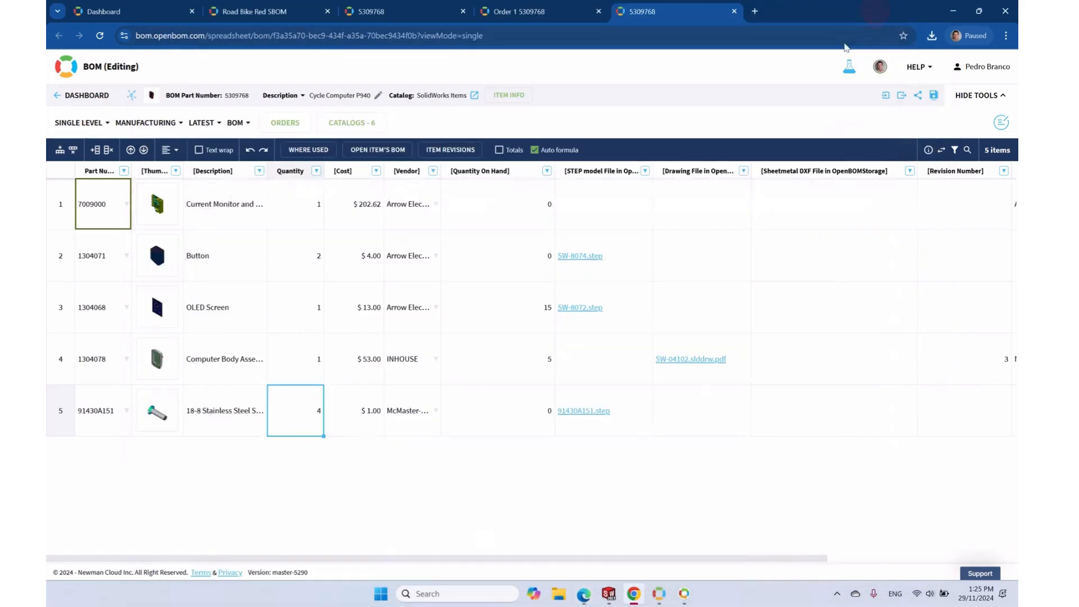
Load the copied CO-132 change-order link in a new browser tab
left_click(756, 12)
left_click(713, 34)
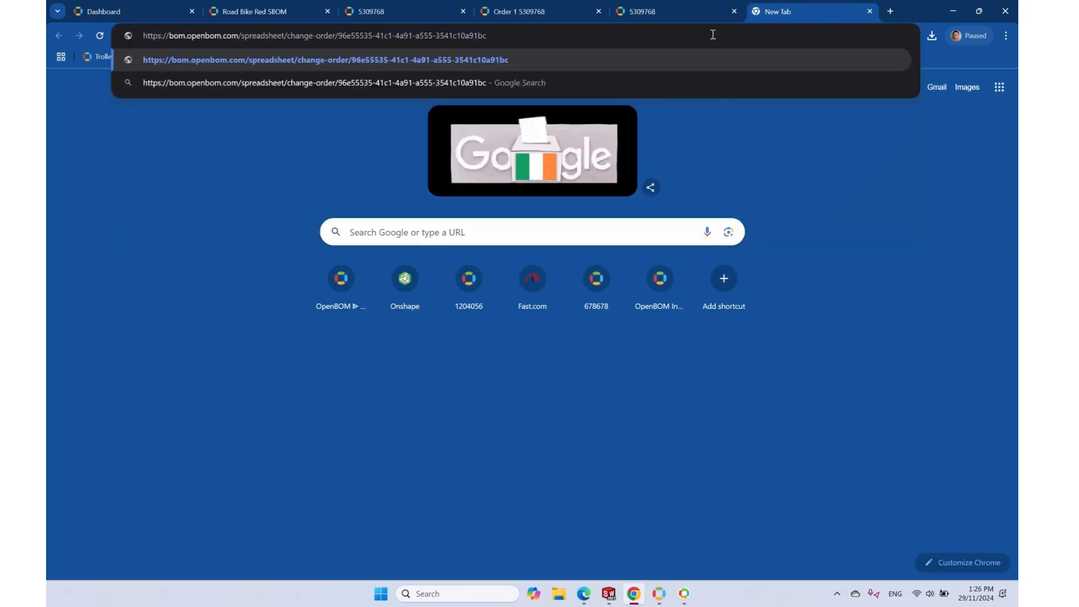
key("Return")
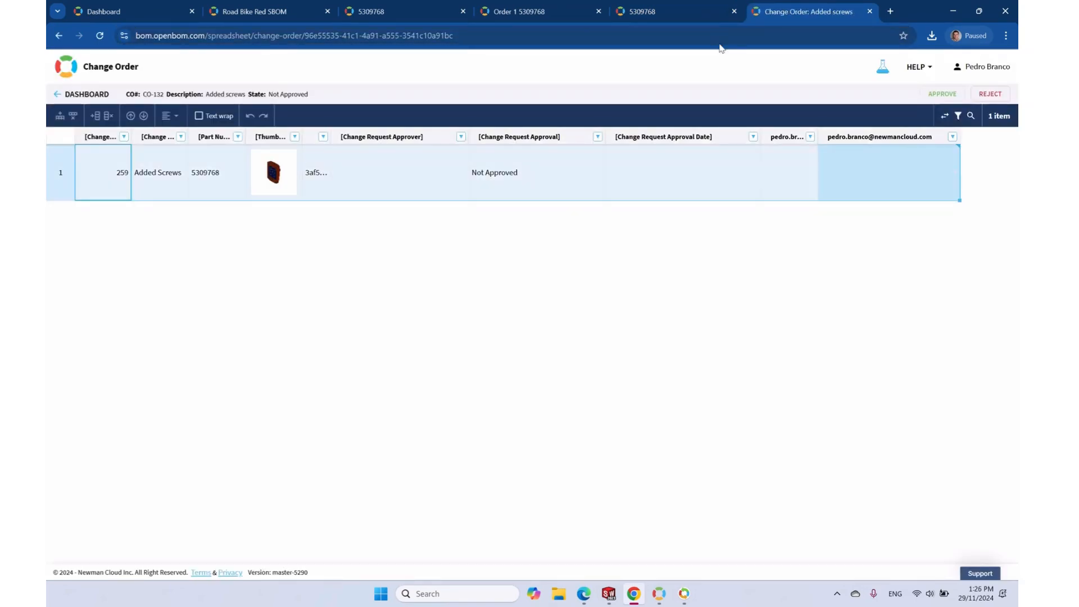
Widen the approver column and set the approver's response to Accept
left_click_drag(816, 135, 860, 136)
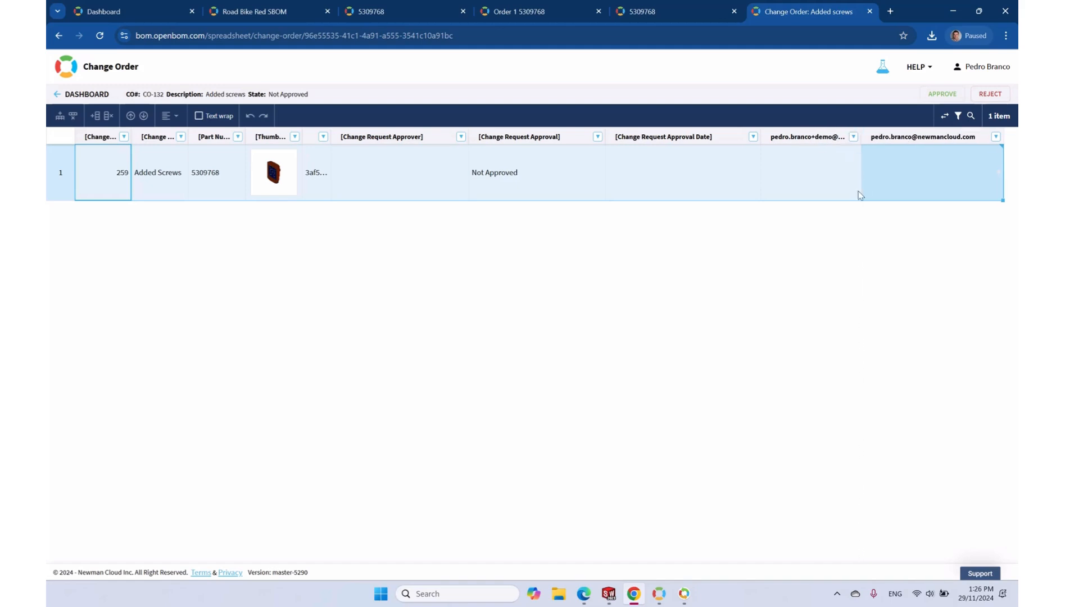
left_click(888, 184)
left_click(945, 176)
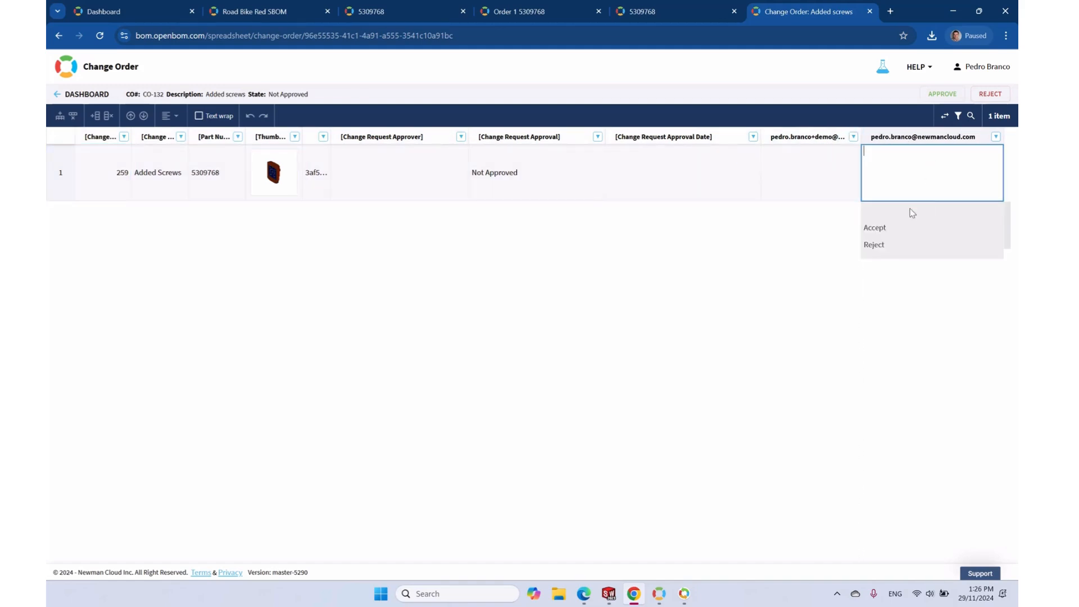
left_click(883, 224)
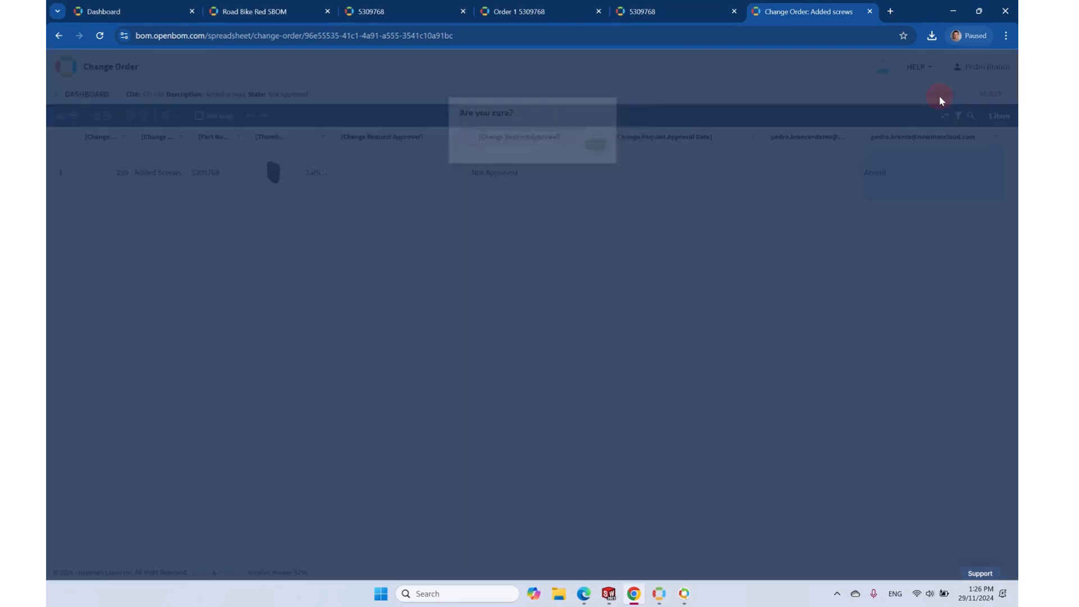
Approve CO-132, confirm, close its tab, and reload BOM 5309768
left_click(940, 94)
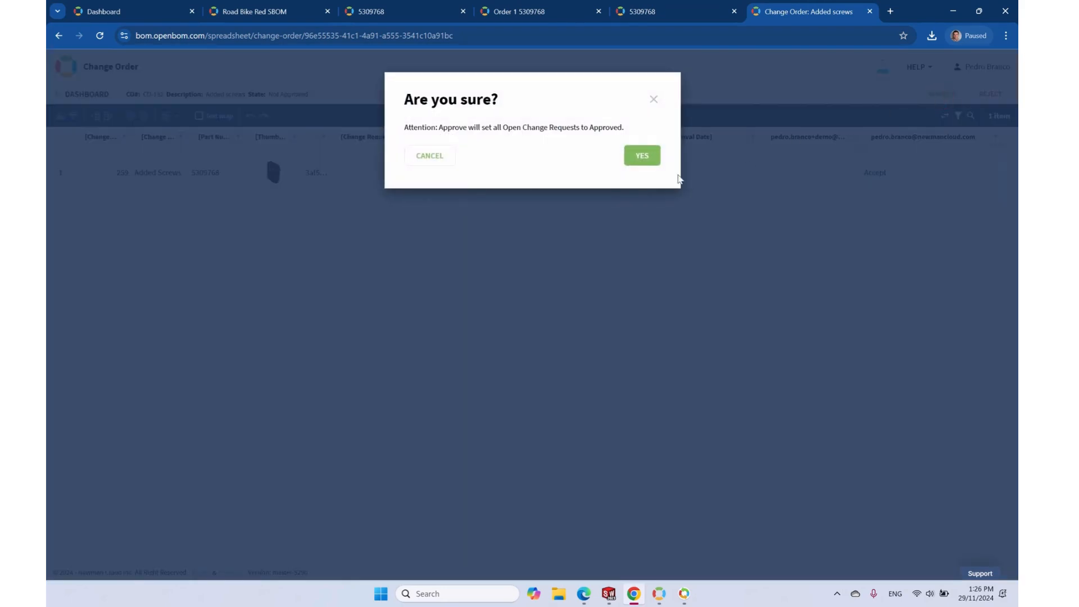
left_click(644, 157)
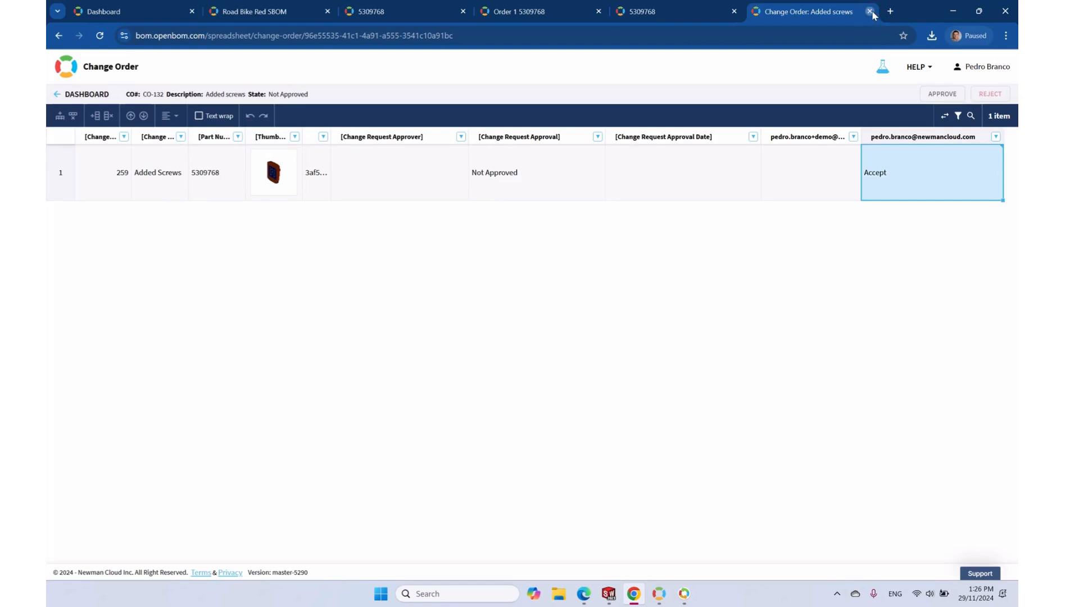
left_click(870, 12)
left_click(106, 38)
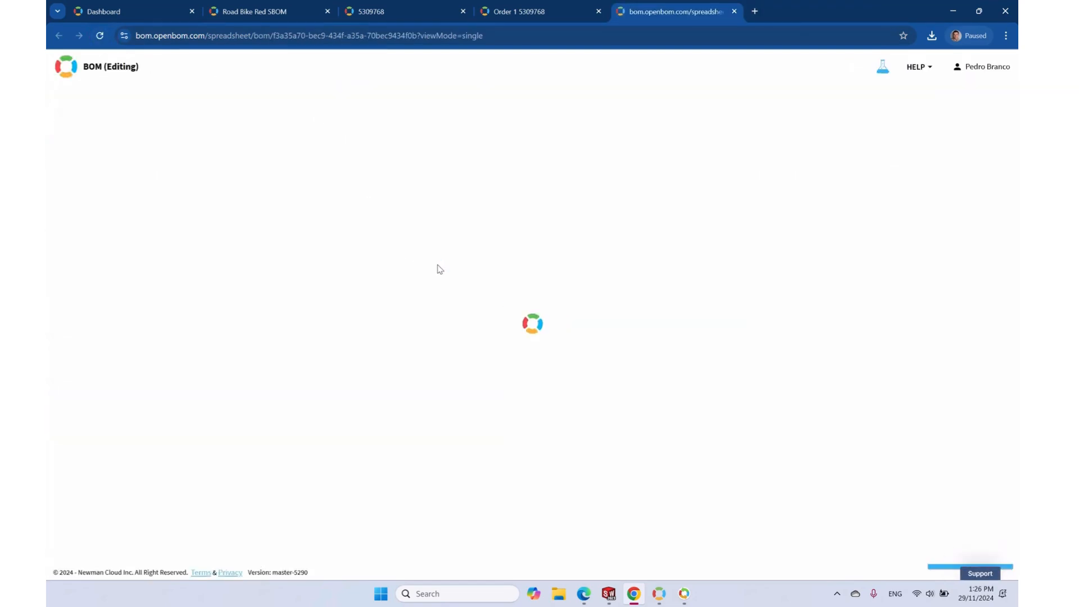
Review BOM 5309768's LATEST revision options, then switch to the Dashboard's Road Bike design list
left_click(212, 124)
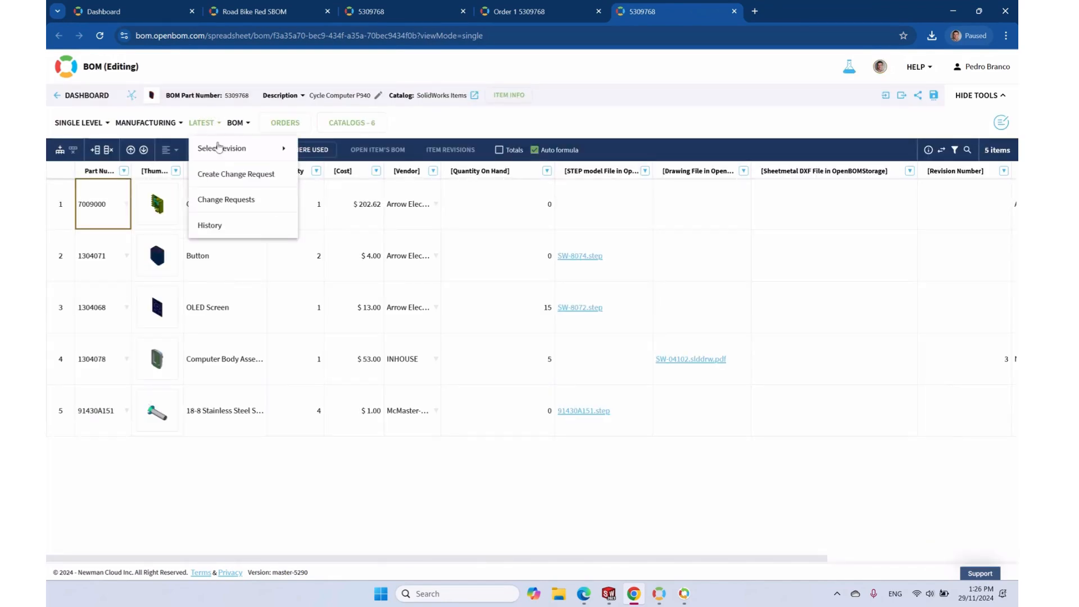
mouse_move(222, 155)
left_click(565, 120)
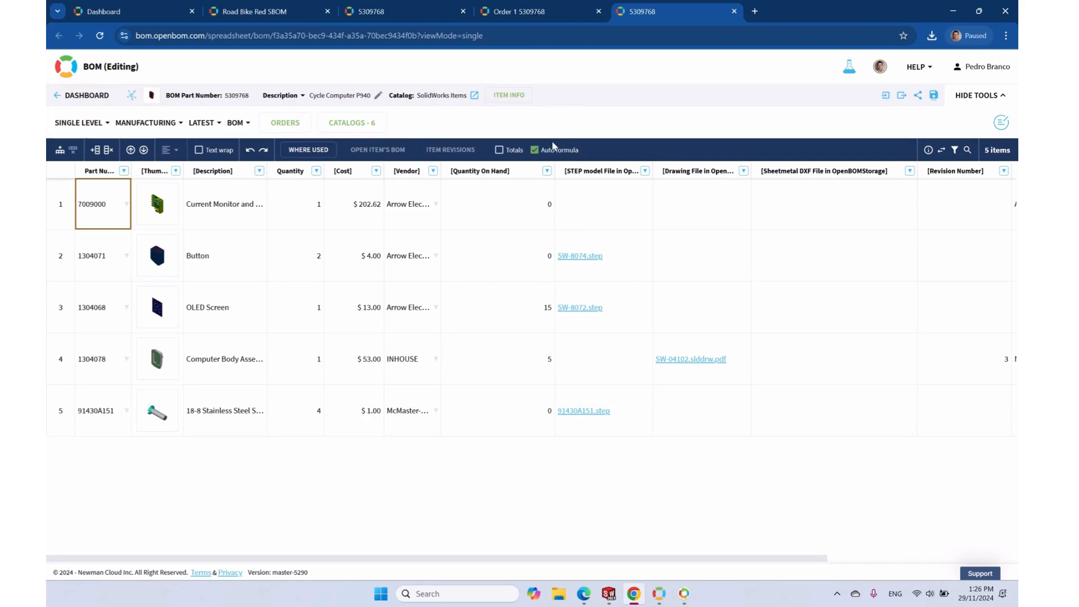
left_click(113, 10)
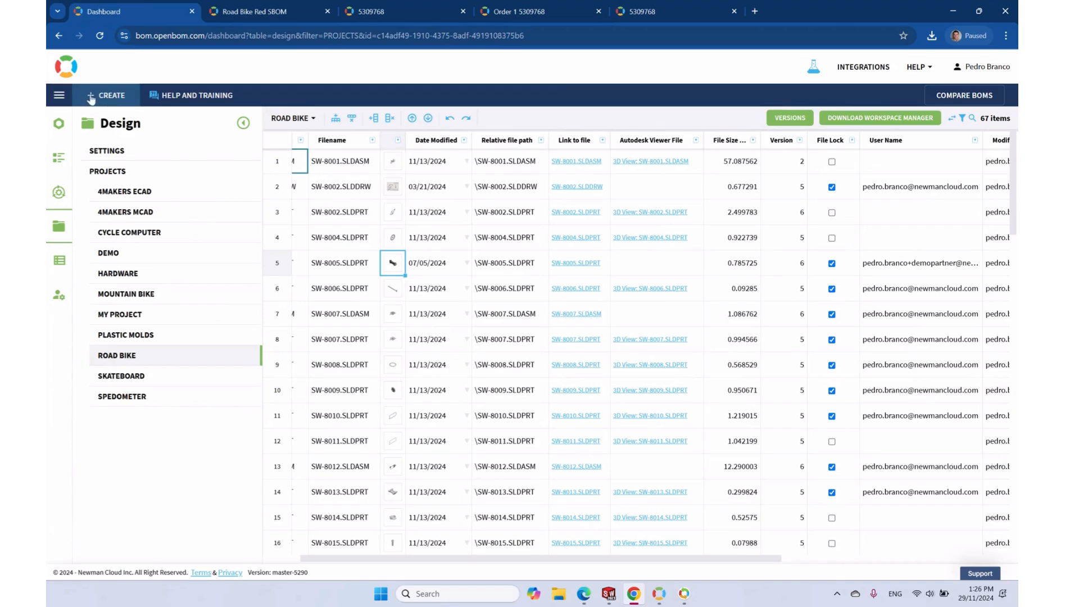
Set up a comparison of BOM 5309768 Rev 2 Added Screws against Rev 1 Initial release
left_click(942, 93)
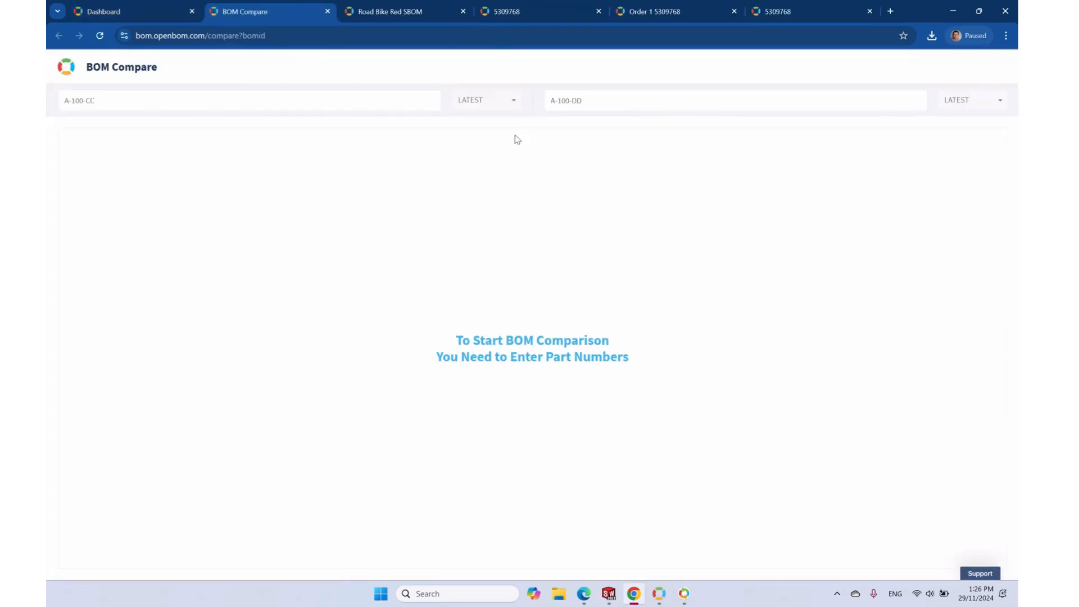
left_click(201, 107)
left_click(118, 127)
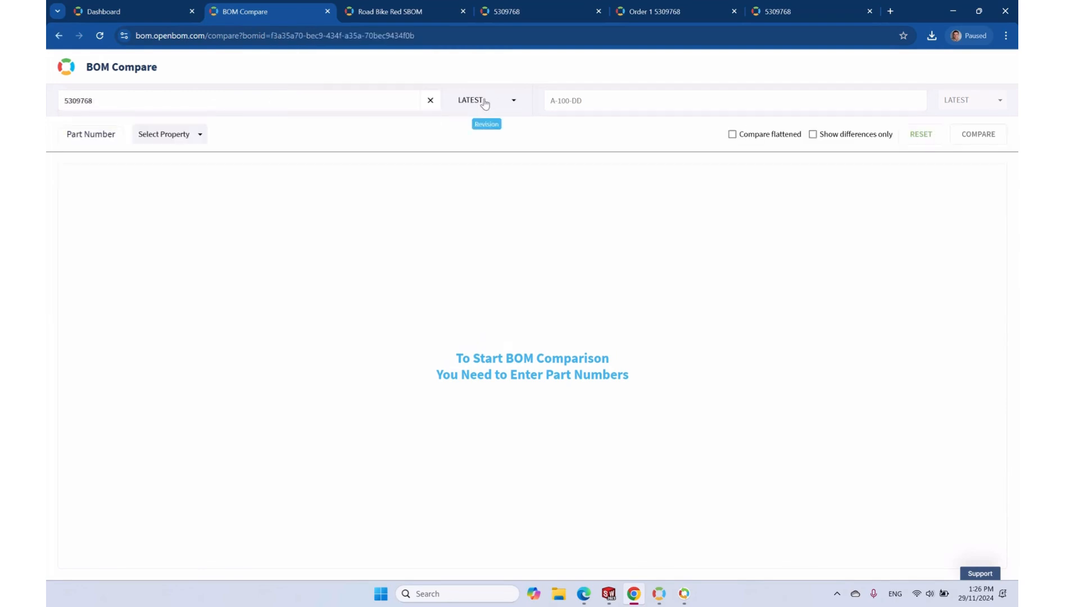
left_click(478, 101)
left_click(500, 147)
left_click(619, 100)
left_click(622, 143)
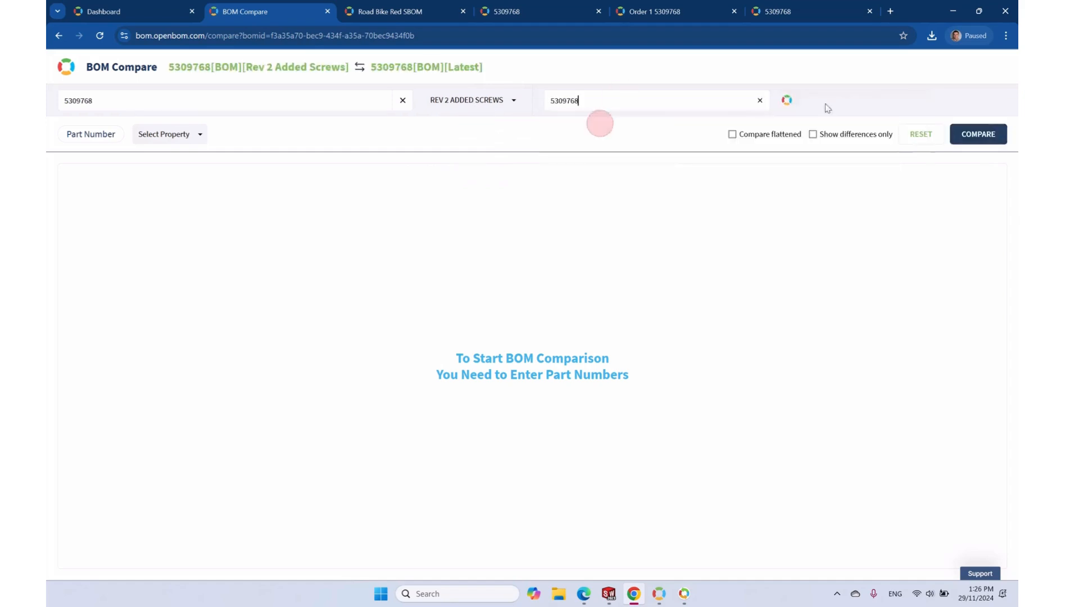
left_click(942, 105)
left_click(960, 167)
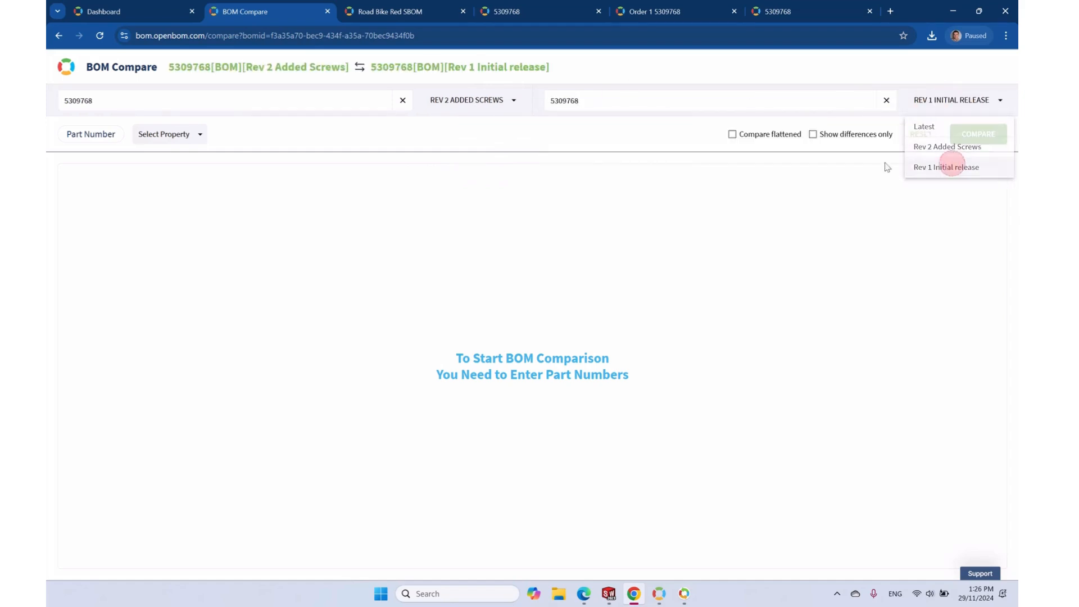
Show Quantity differences only, inspect added screw 91430A151 at quantity 4, and return to the BOM
left_click(829, 138)
left_click(194, 135)
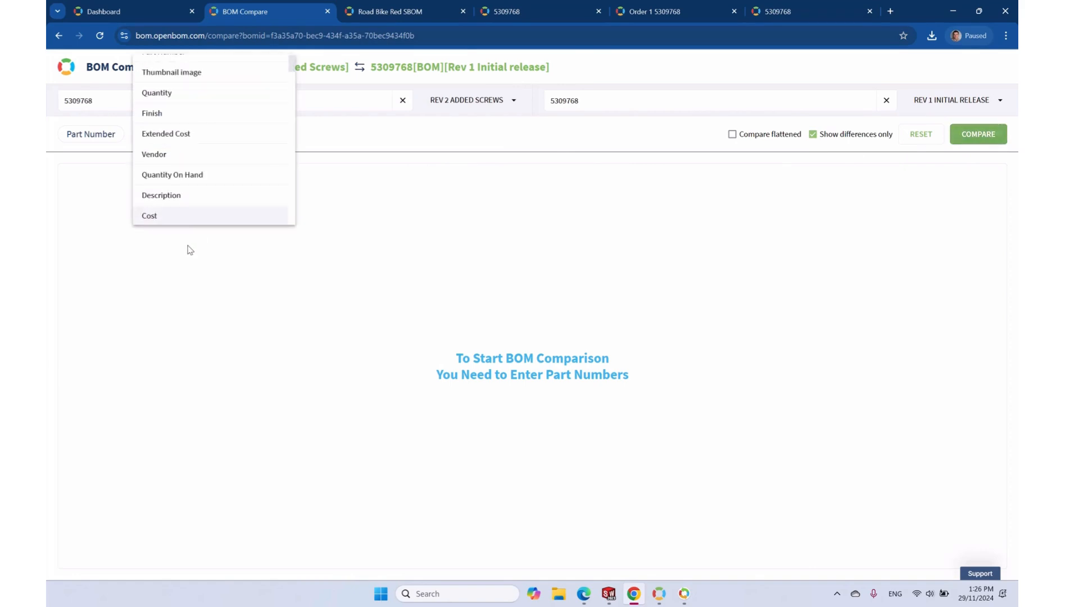
left_click(189, 93)
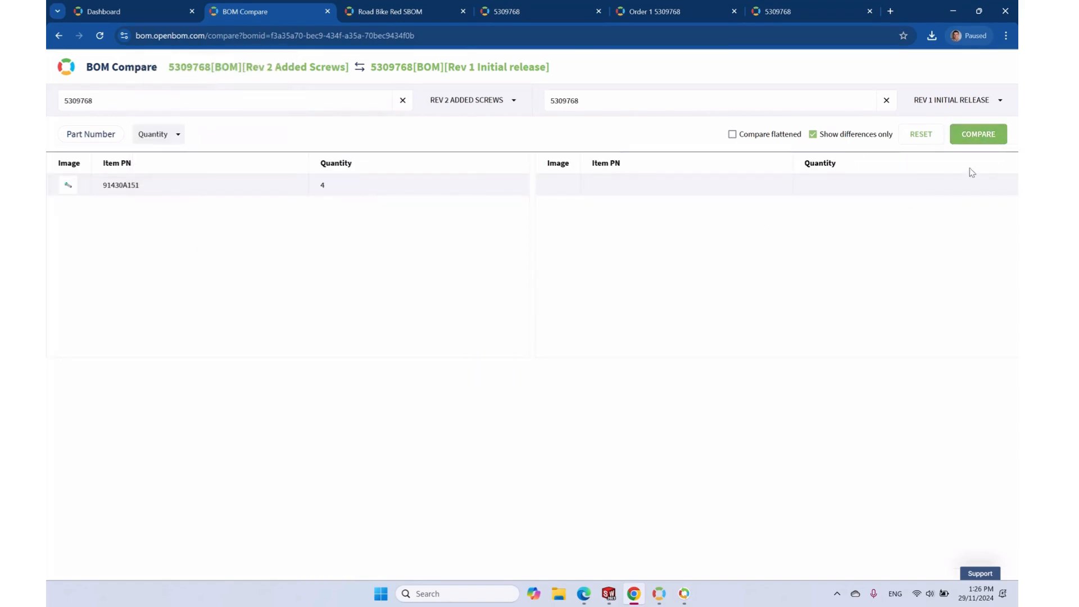
left_click(118, 191)
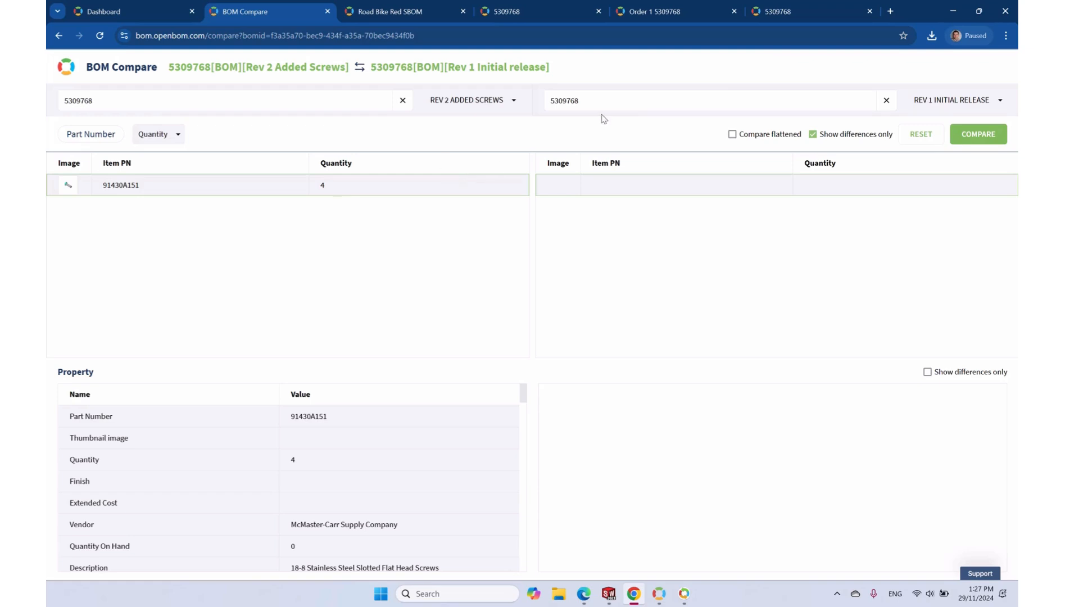
left_click(787, 13)
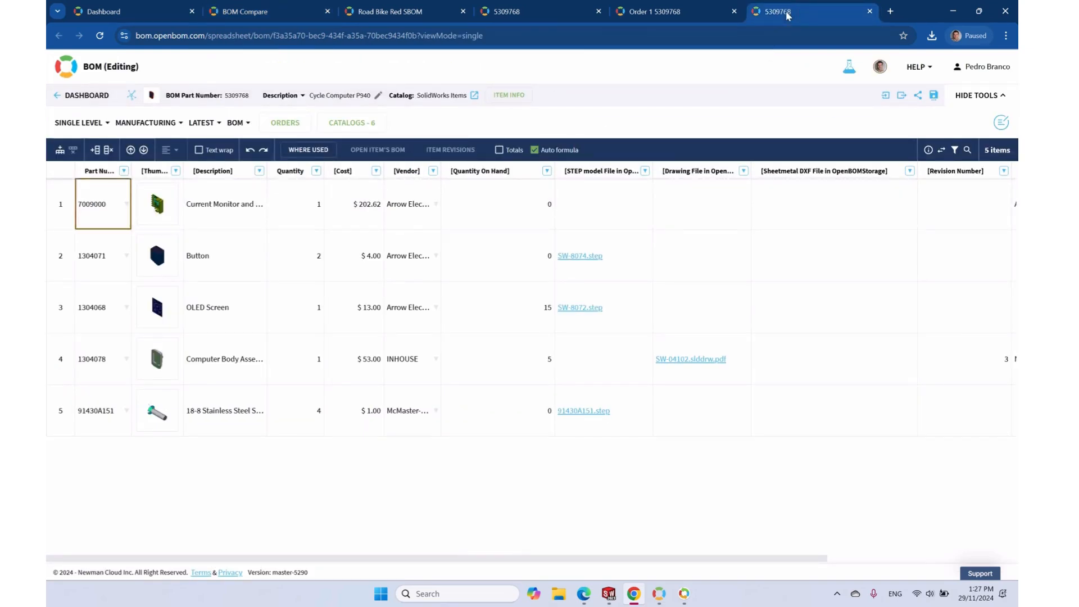
Push BOM 5309768 to the Odoo ERP and acknowledge the success message
left_click(1001, 122)
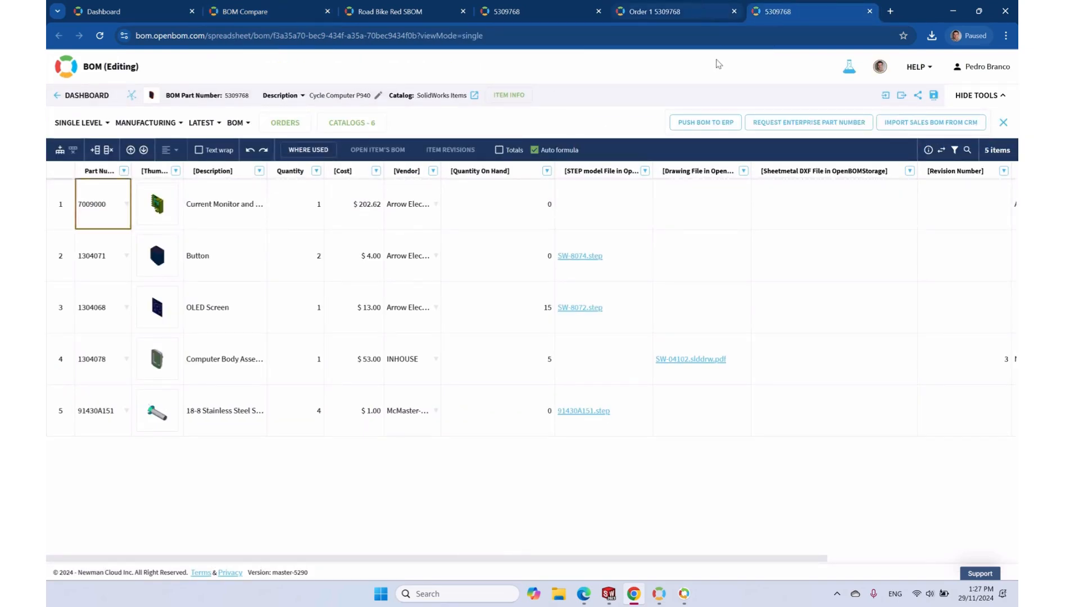
left_click(707, 124)
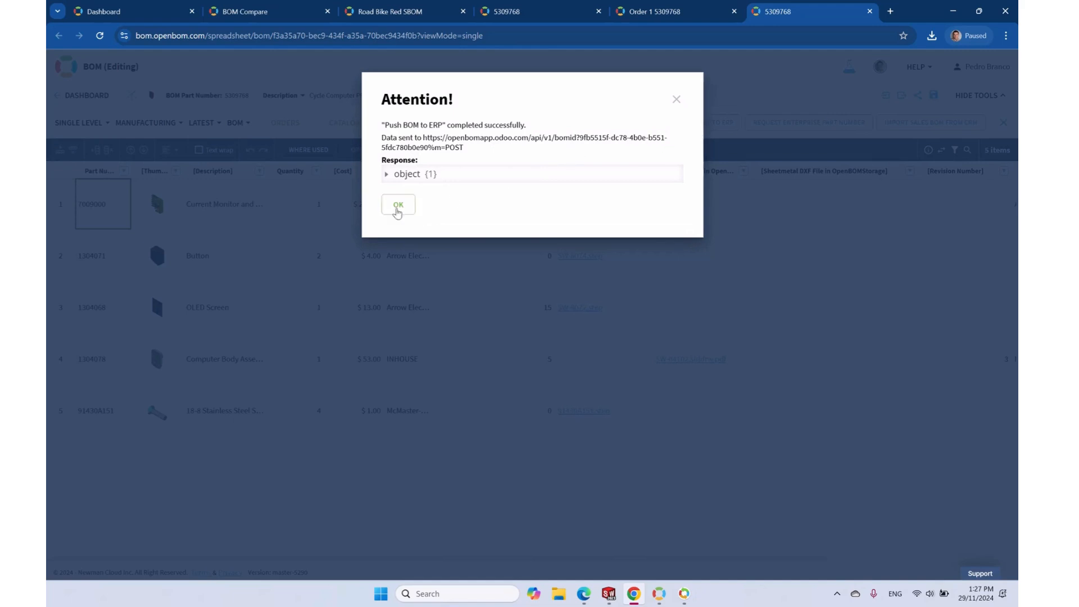
left_click(398, 206)
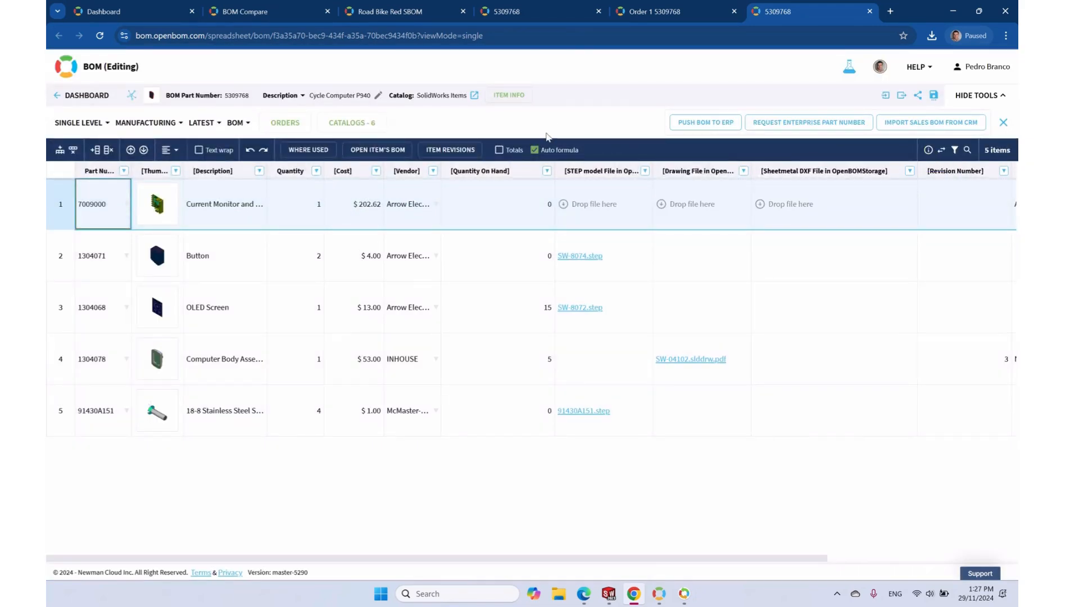